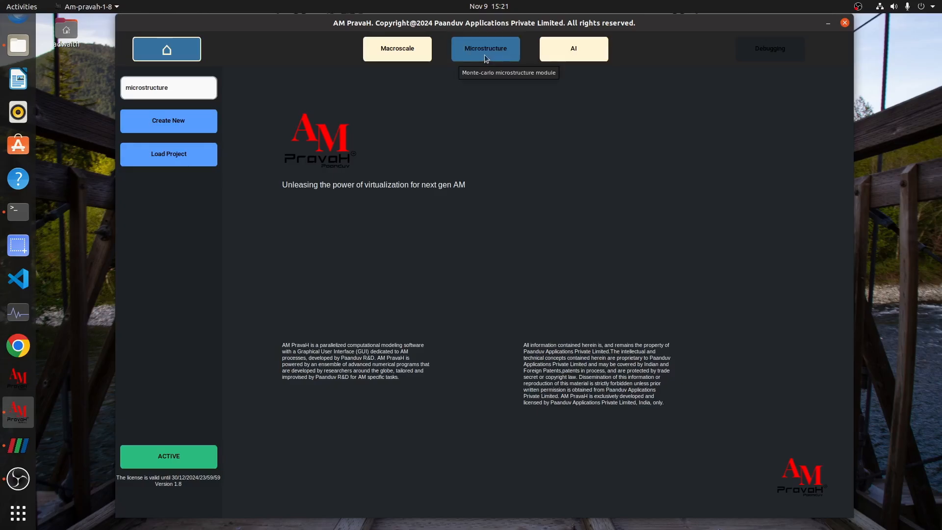
# Step: Open the settings of the Microstructure module
pyautogui.click(484, 54)
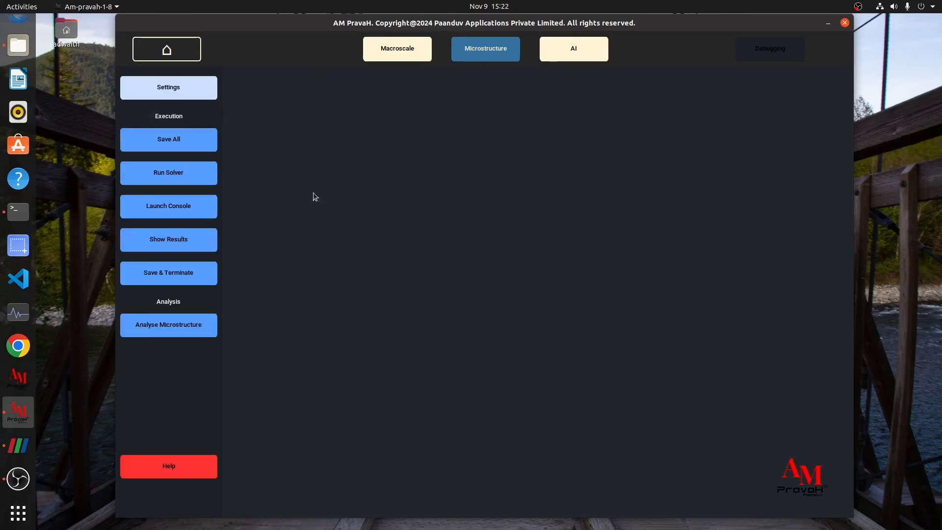
pyautogui.click(185, 88)
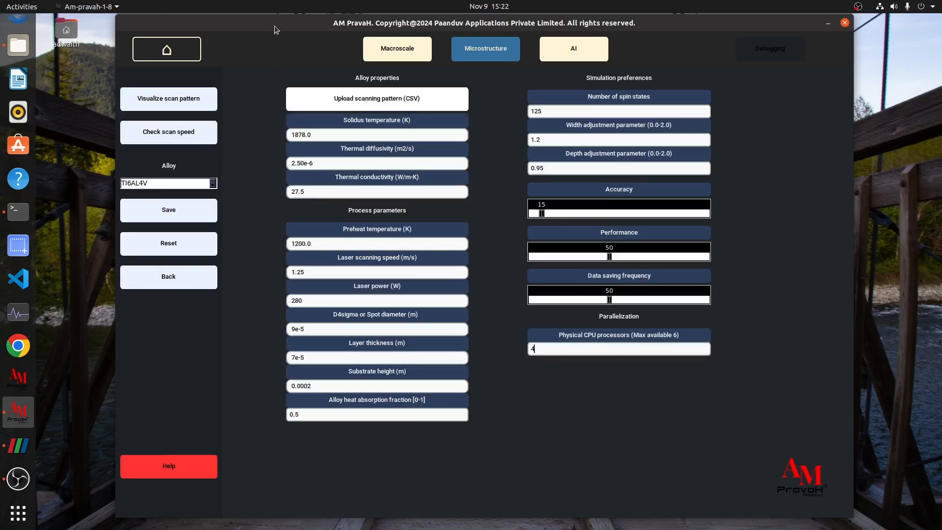
pyautogui.moveTo(275, 25); pyautogui.dragTo(267, 22)
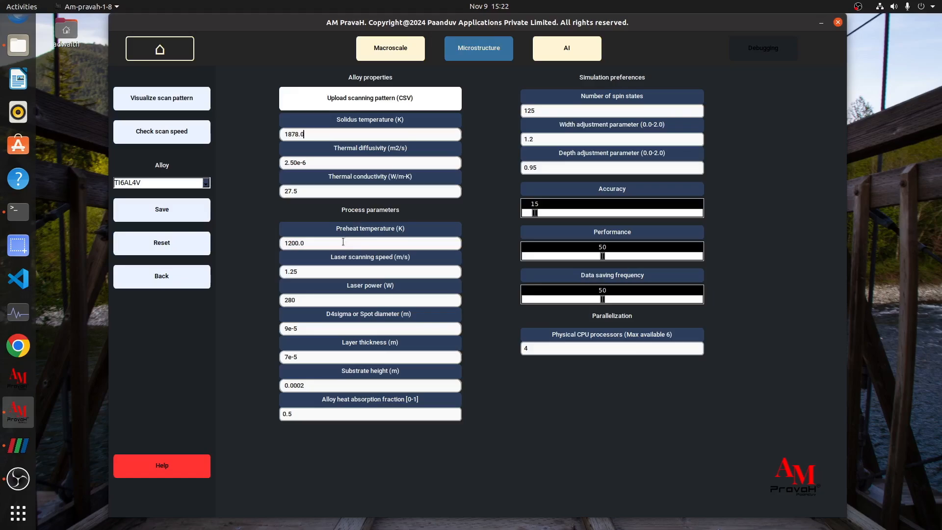
# Step: Review the process parameters, from laser scanning speed, laser power and spot diameter to layer thickness and substrate height
pyautogui.moveTo(298, 271); pyautogui.dragTo(268, 268)
pyautogui.moveTo(327, 301); pyautogui.dragTo(270, 299)
pyautogui.moveTo(320, 329); pyautogui.dragTo(287, 328)
pyautogui.hotkey('shift', 'Left')
pyautogui.hotkey('shift', 'Left')
pyautogui.hotkey('shift', 'Left')
pyautogui.hotkey('shift', 'Left')
pyautogui.hotkey('shift', 'Left')
pyautogui.hotkey('shift', 'Left')
pyautogui.click(312, 359)
pyautogui.tripleClick(319, 386)
pyautogui.moveTo(494, 23); pyautogui.dragTo(504, 26)
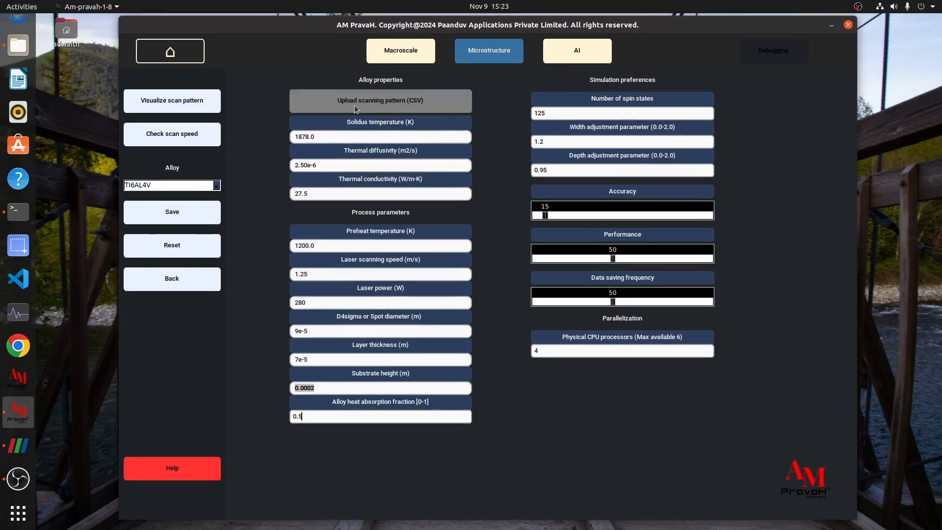
pyautogui.moveTo(385, 26); pyautogui.dragTo(419, 27)
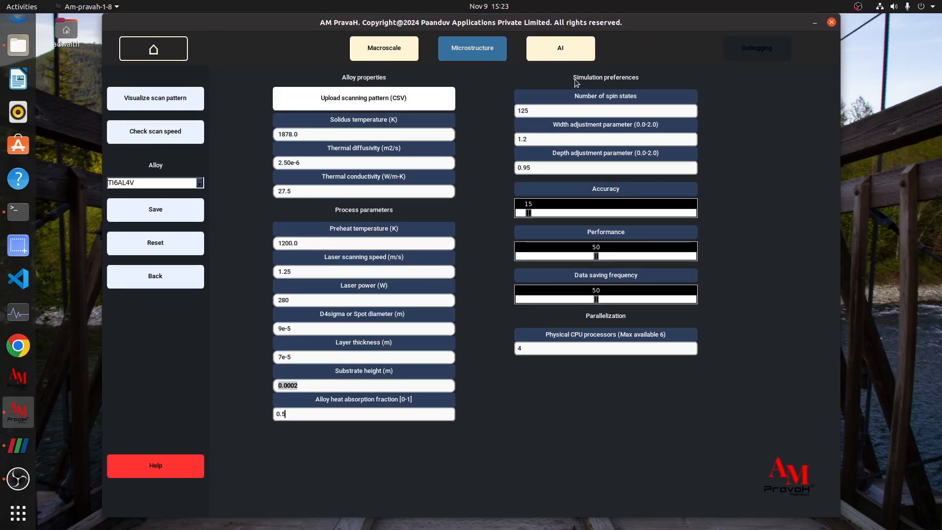
pyautogui.click(597, 108)
pyautogui.moveTo(481, 22); pyautogui.dragTo(479, 29)
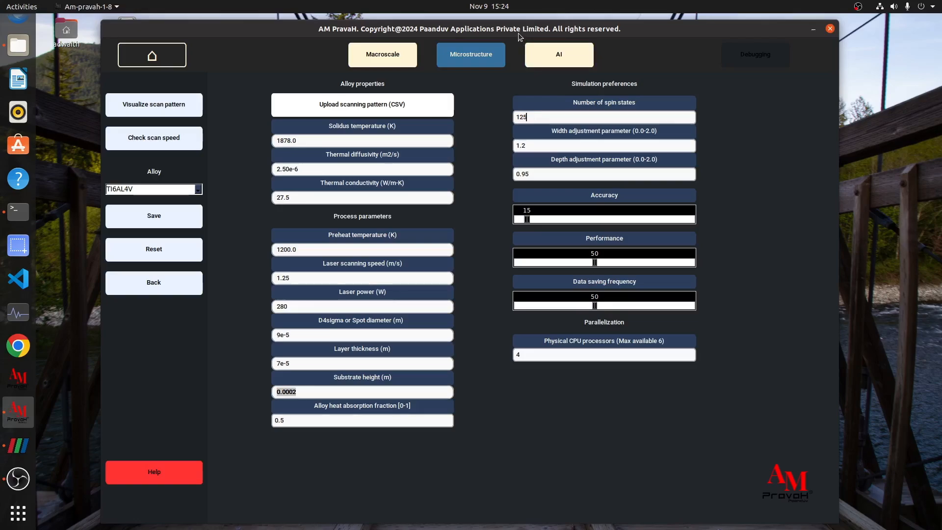
pyautogui.moveTo(505, 34); pyautogui.dragTo(502, 32)
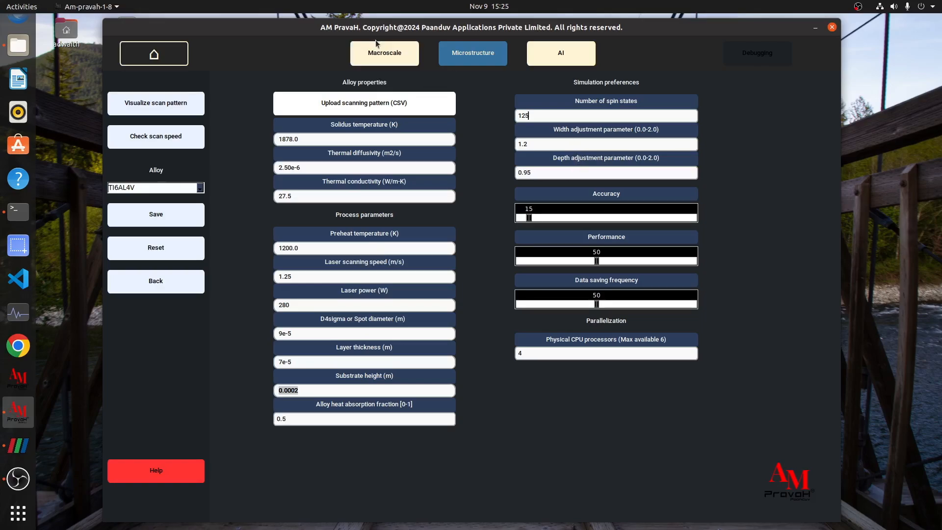
pyautogui.moveTo(380, 29); pyautogui.dragTo(375, 26)
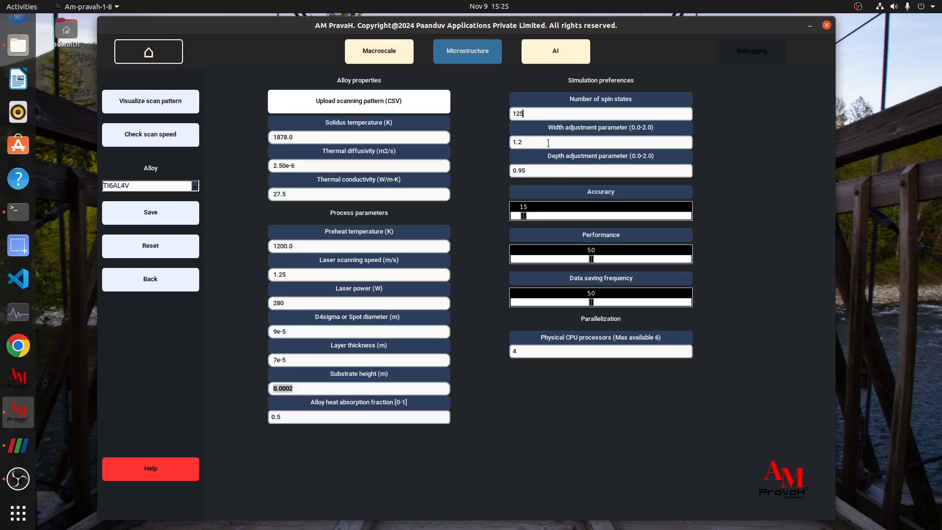
pyautogui.moveTo(466, 29); pyautogui.dragTo(476, 31)
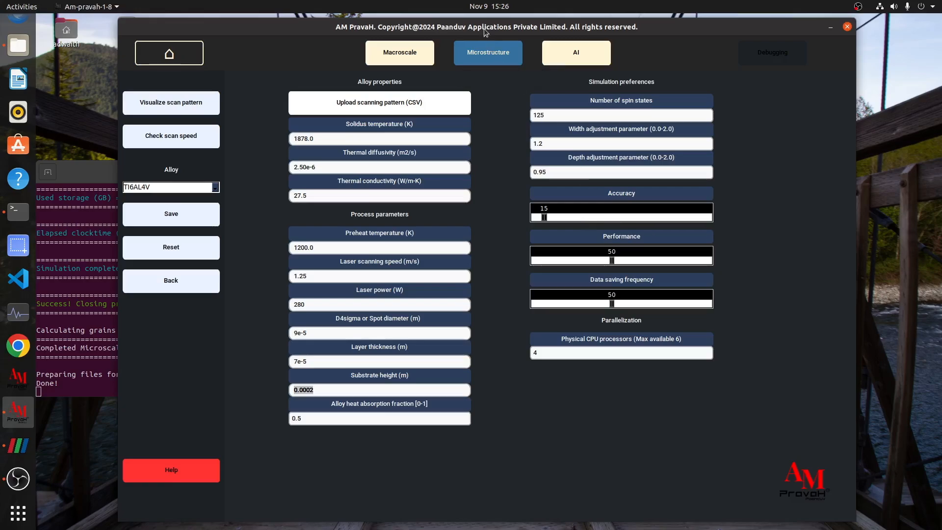
pyautogui.moveTo(484, 28); pyautogui.dragTo(492, 29)
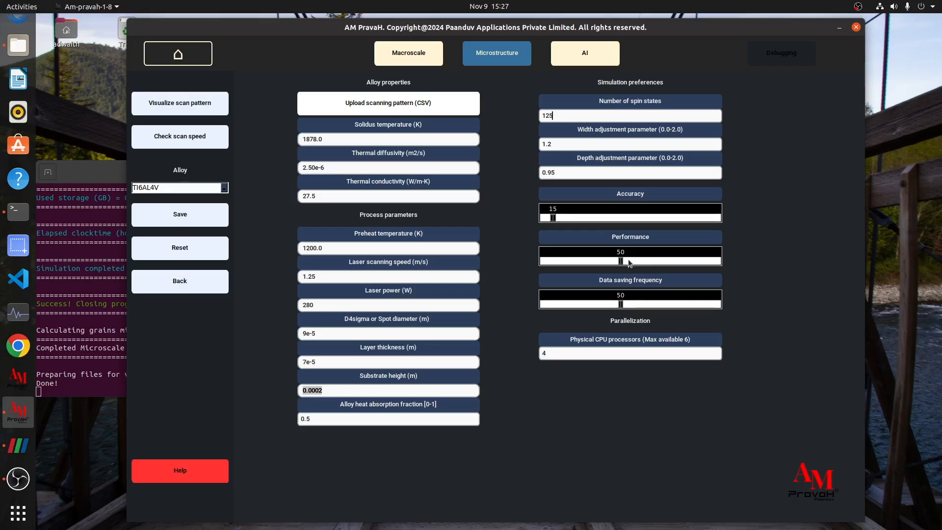
pyautogui.moveTo(570, 28); pyautogui.dragTo(566, 27)
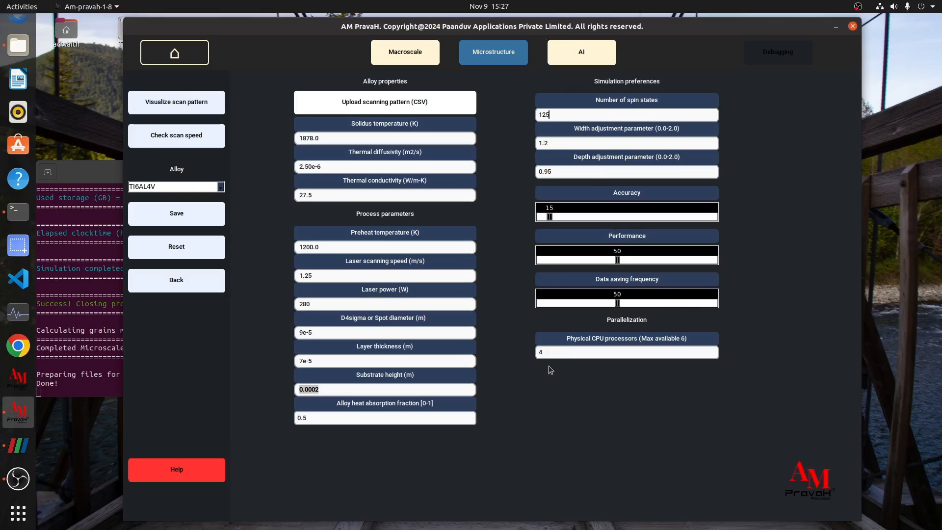
pyautogui.moveTo(491, 28); pyautogui.dragTo(498, 28)
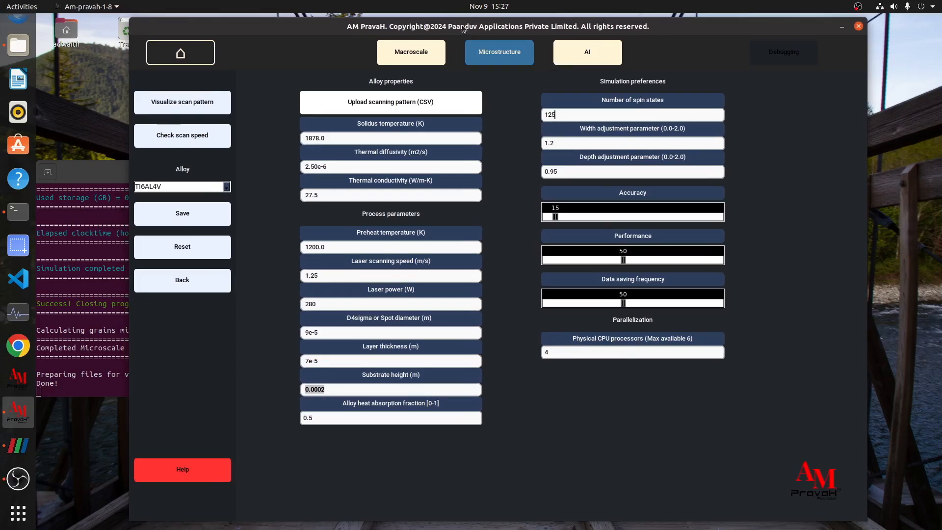
pyautogui.moveTo(463, 28)
pyautogui.mouseDown()
pyautogui.moveTo(471, 28)
pyautogui.moveTo(445, 27)
pyautogui.mouseUp()
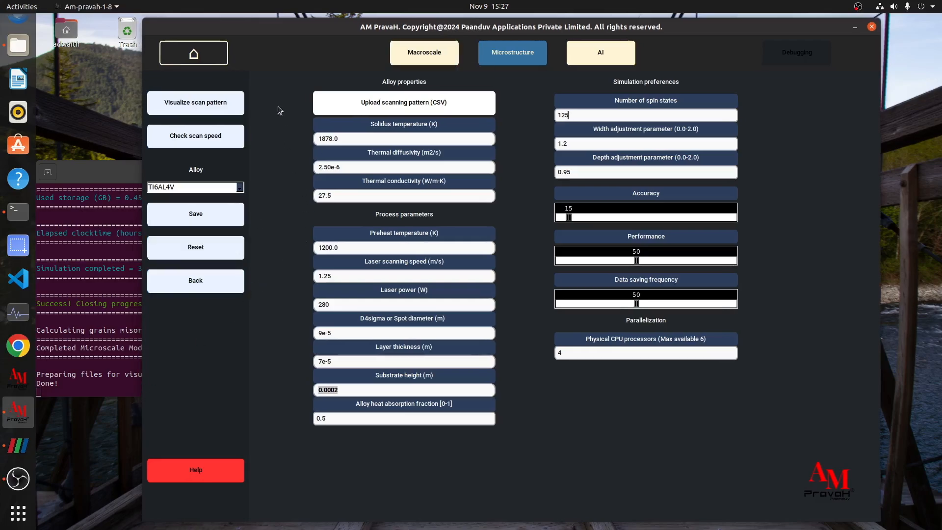
pyautogui.moveTo(273, 33); pyautogui.dragTo(262, 32)
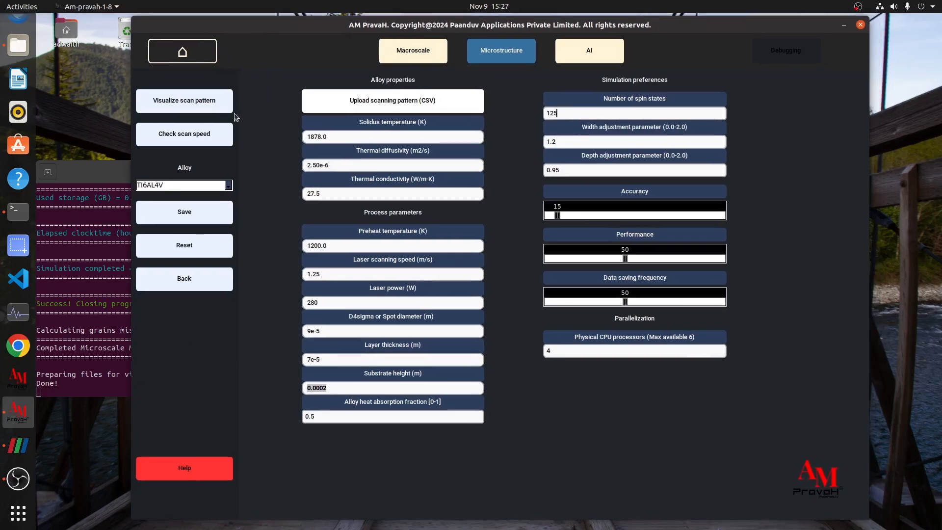
# Step: Switch to ParaView and reposition the GrainID colour legend beside the clipped microstructure, below the logo
pyautogui.click(18, 446)
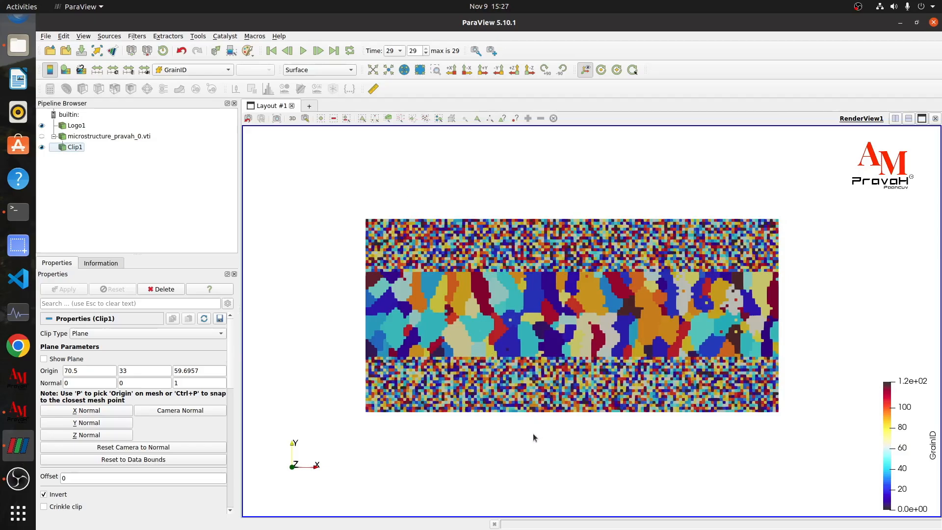
pyautogui.moveTo(547, 391); pyautogui.dragTo(547, 369)
pyautogui.scroll(1, 499, 363)
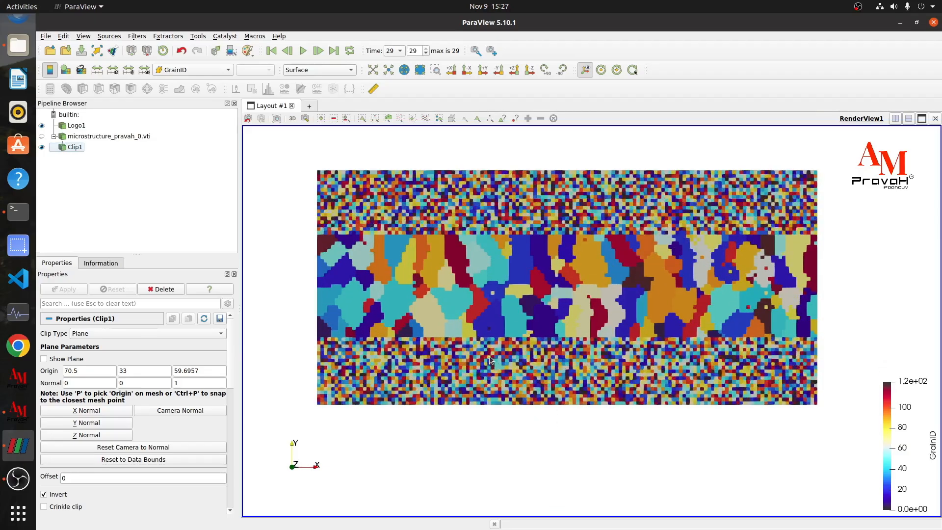
pyautogui.moveTo(884, 421); pyautogui.dragTo(852, 254)
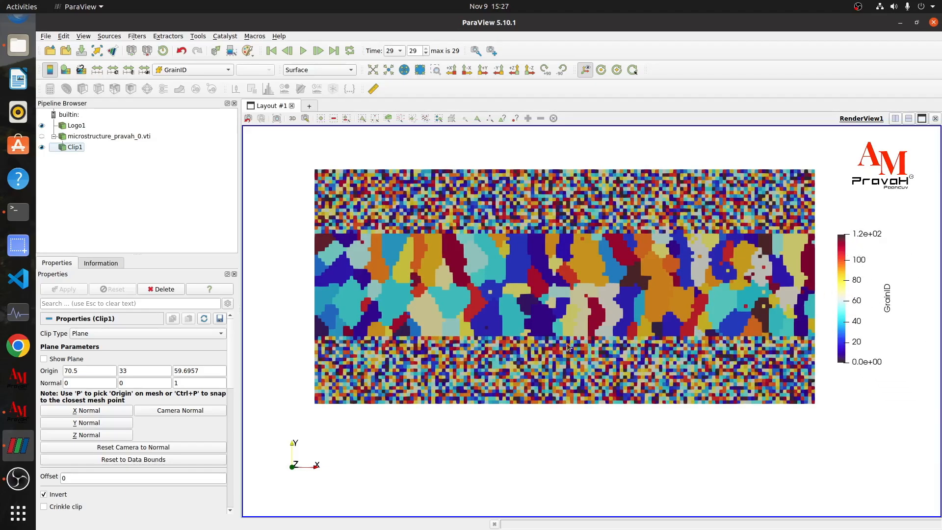
pyautogui.scroll(2, 508, 332)
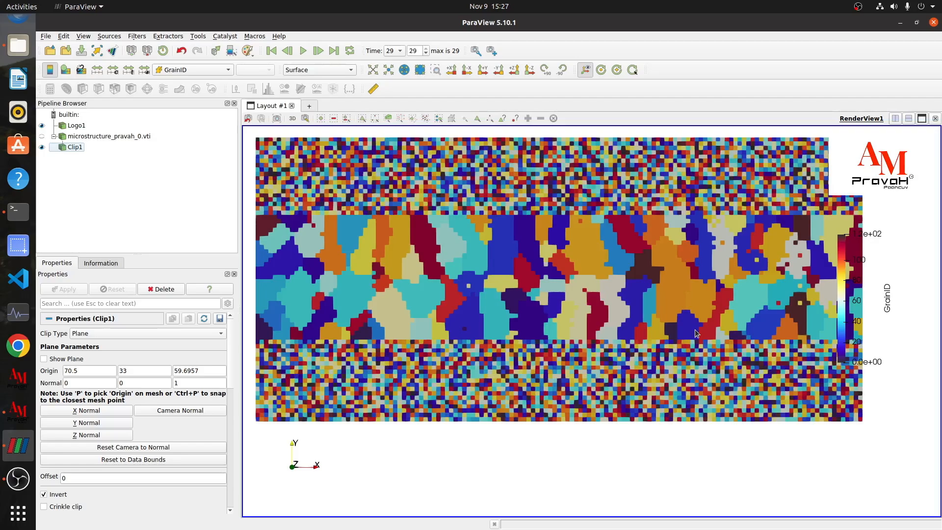
pyautogui.scroll(-3, 529, 323)
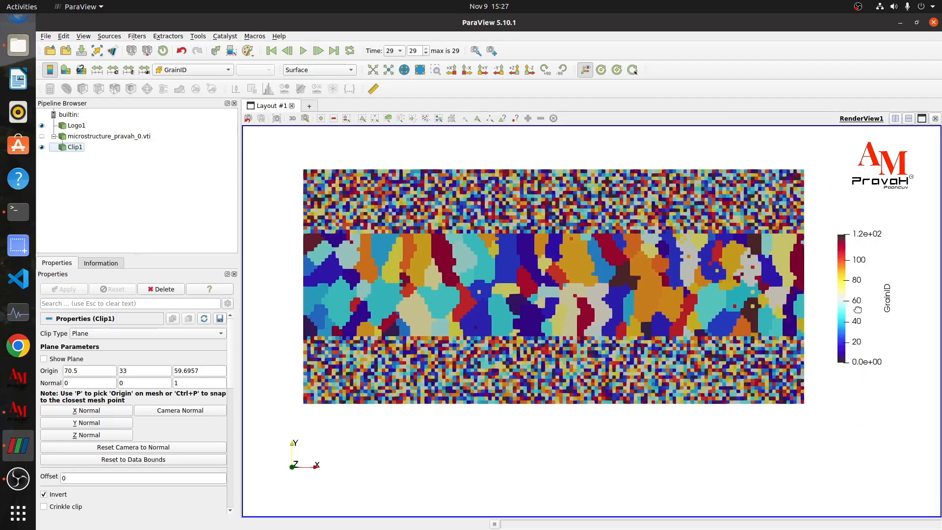
pyautogui.moveTo(858, 309); pyautogui.dragTo(849, 315)
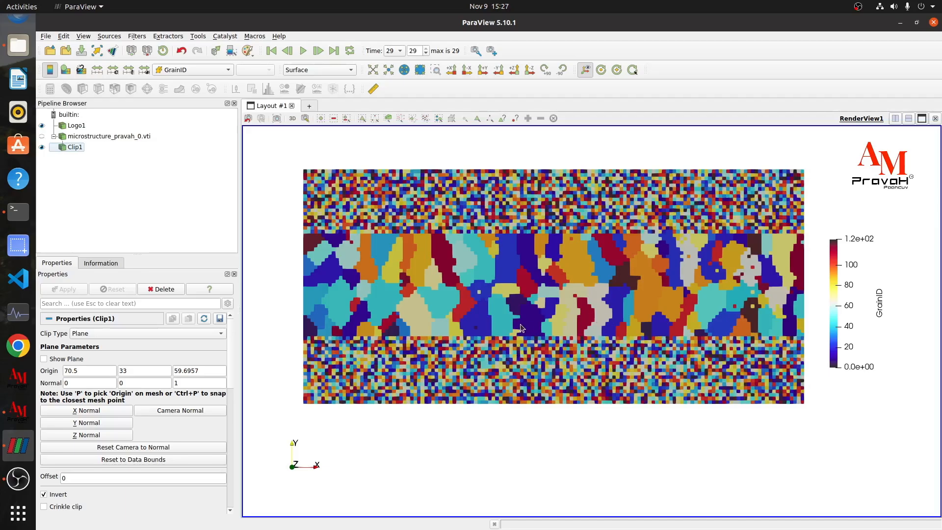
pyautogui.scroll(1, 527, 323)
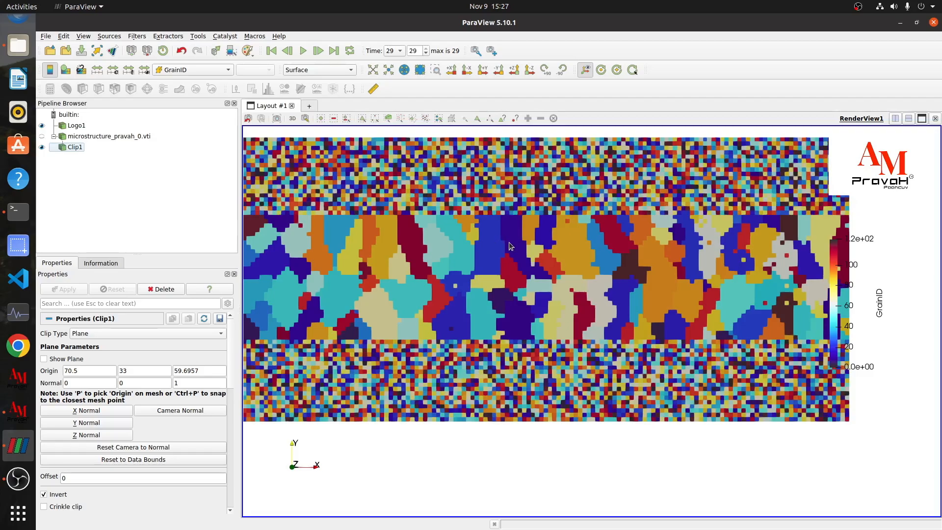
pyautogui.scroll(-1, 513, 246)
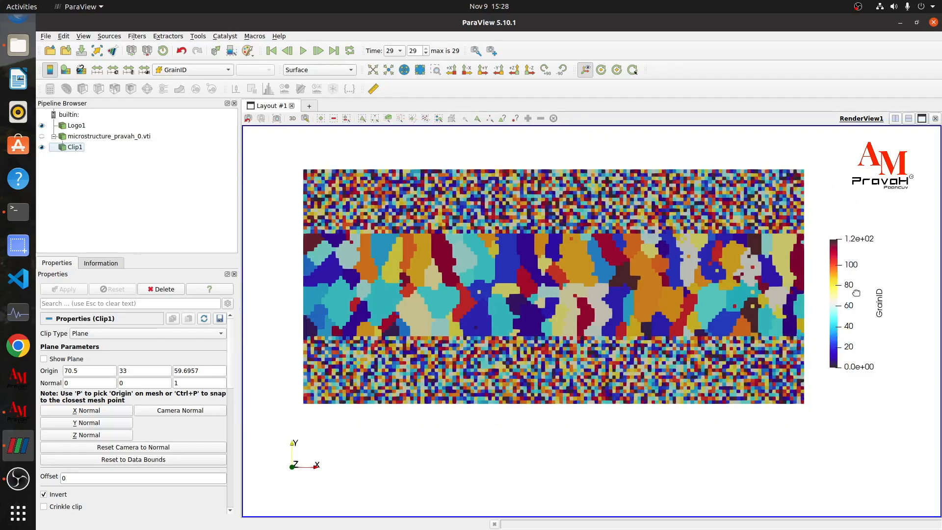
pyautogui.moveTo(834, 295); pyautogui.dragTo(835, 293)
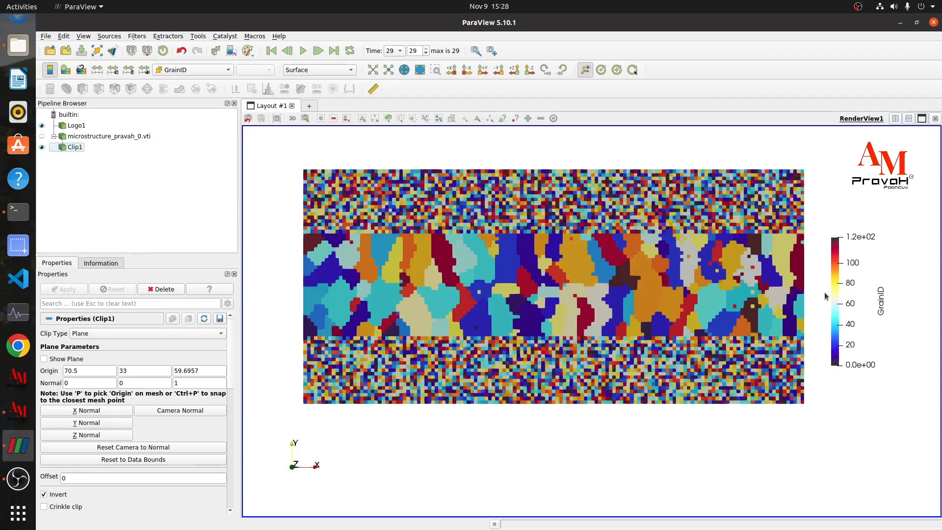
# Step: Examine the clipped microstructure's grains in a tilted 3D view and straight along the Z axis
pyautogui.scroll(2, 445, 322)
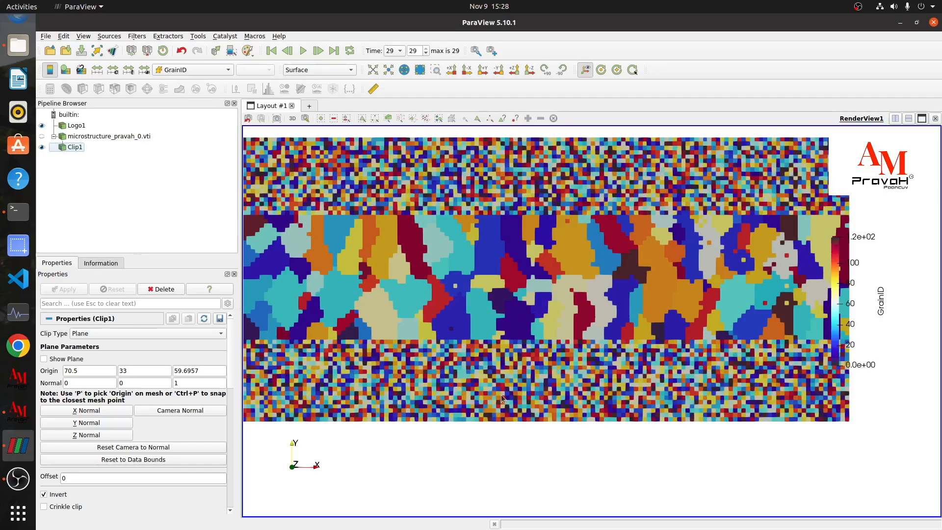
pyautogui.scroll(-2, 527, 399)
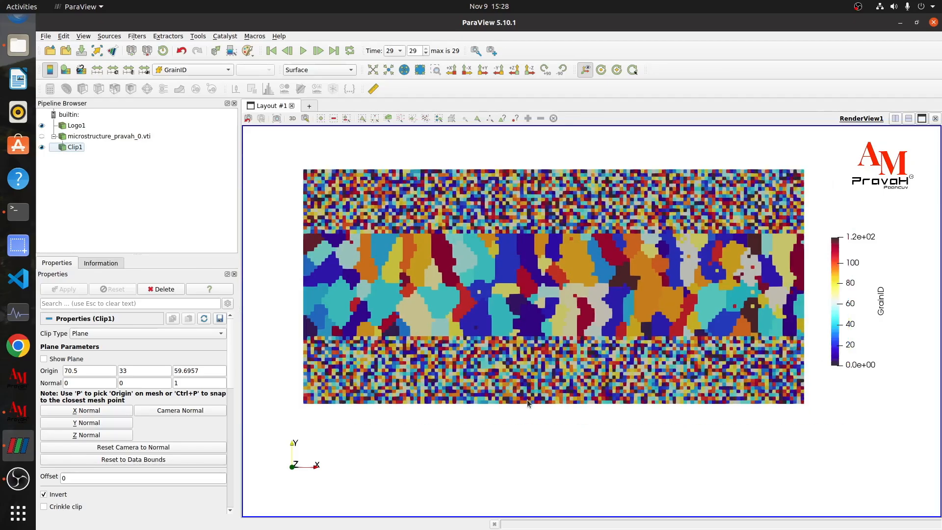
pyautogui.moveTo(527, 400); pyautogui.dragTo(526, 370)
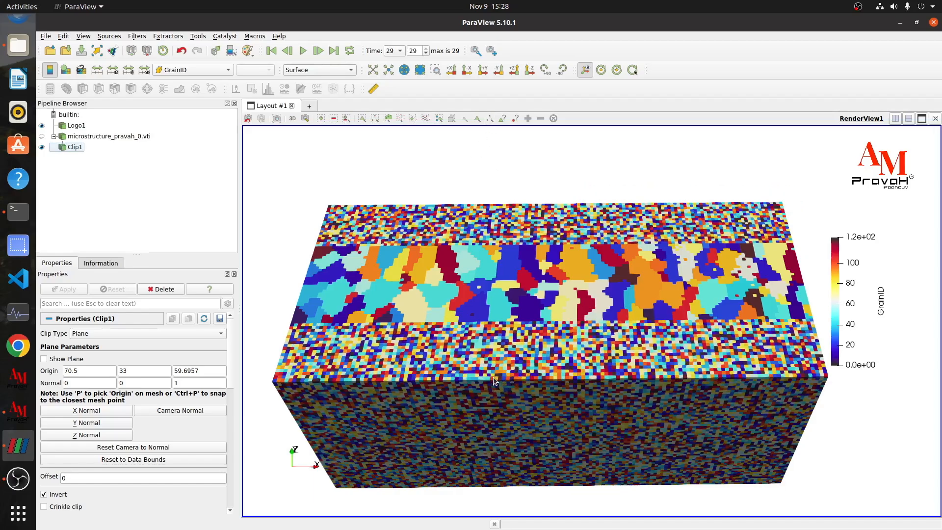
pyautogui.click(529, 70)
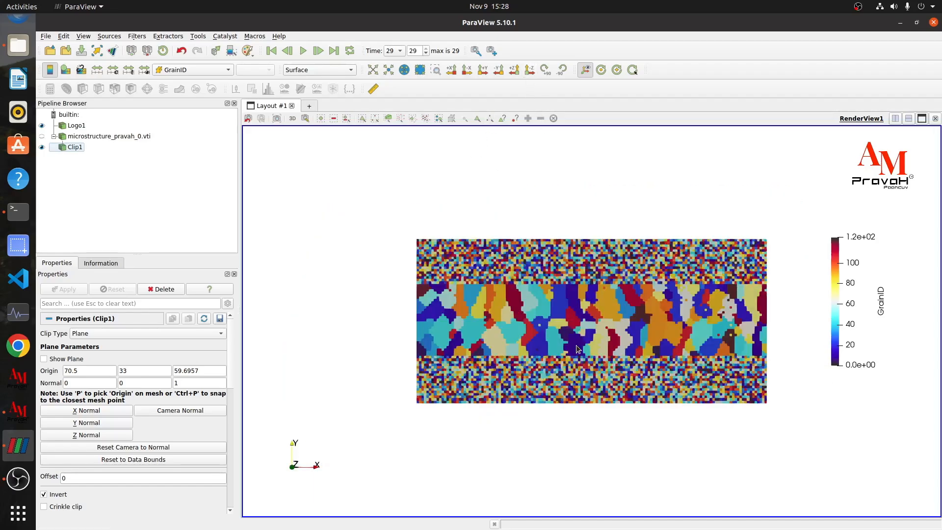
pyautogui.scroll(2, 525, 417)
pyautogui.moveTo(525, 417); pyautogui.dragTo(477, 406)
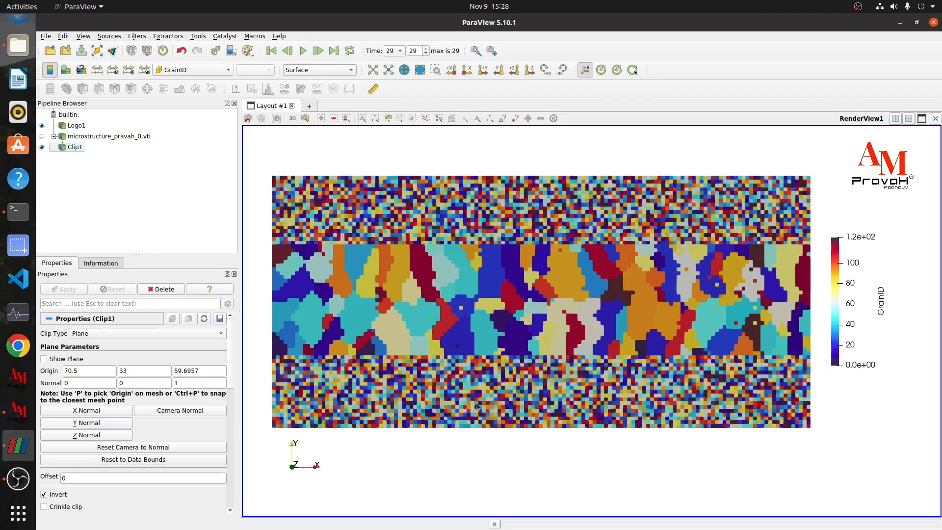
pyautogui.moveTo(489, 402); pyautogui.dragTo(490, 402)
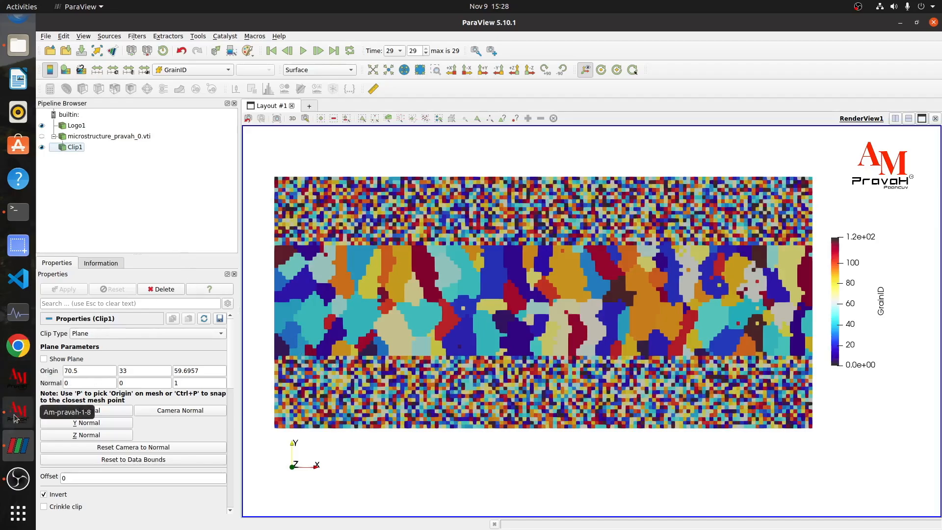
# Step: Bring up the terminal beside AM PravaH and save the current microstructure settings
pyautogui.click(18, 211)
pyautogui.moveTo(173, 176); pyautogui.dragTo(173, 142)
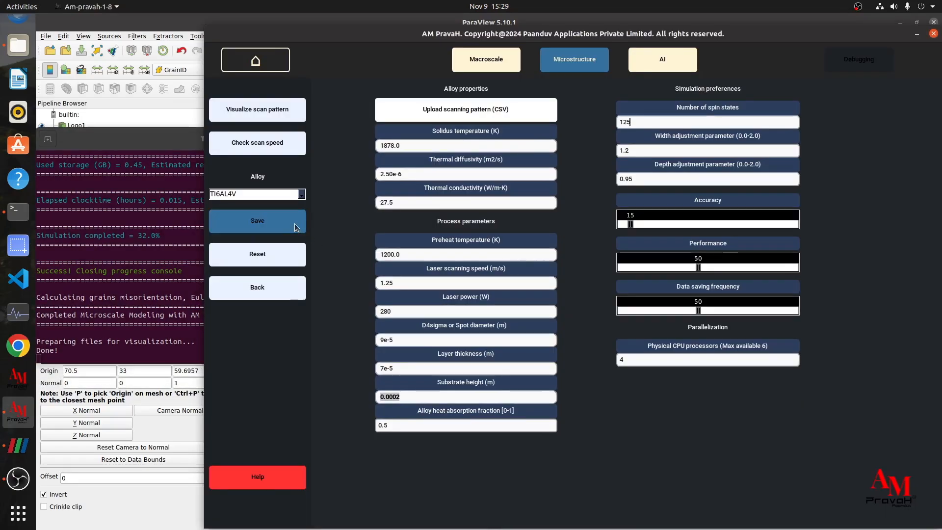
pyautogui.click(296, 227)
# Step: Check the lattice size reported in the terminal for the saved settings
pyautogui.click(167, 148)
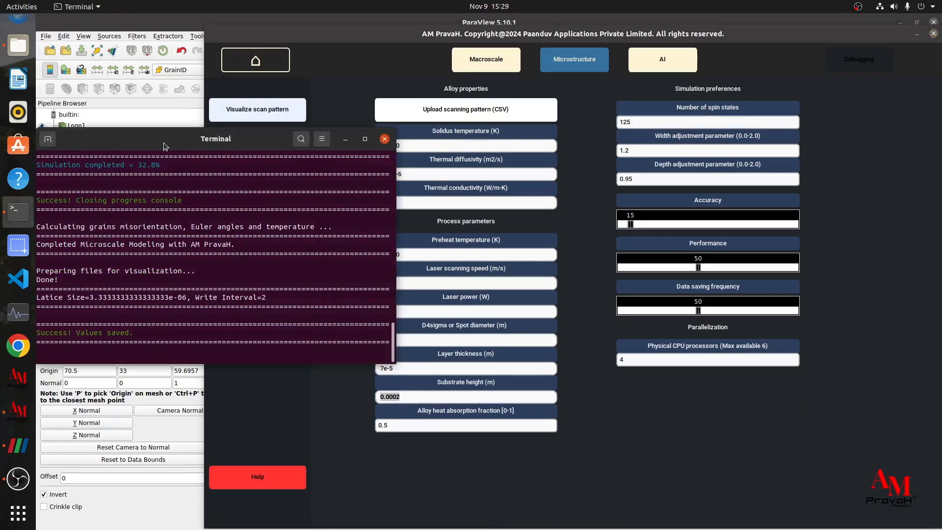
pyautogui.moveTo(141, 144); pyautogui.dragTo(157, 143)
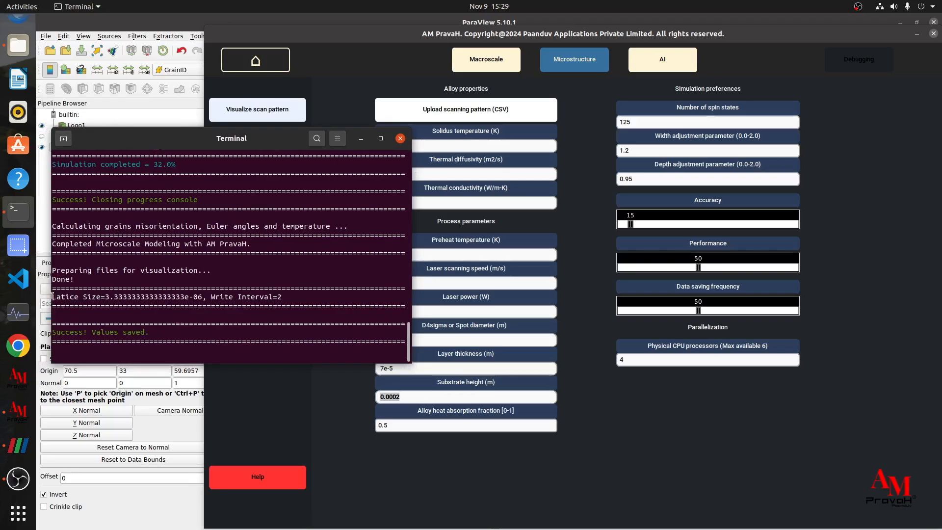
pyautogui.moveTo(52, 297); pyautogui.dragTo(202, 297)
pyautogui.click(208, 299)
pyautogui.moveTo(249, 143); pyautogui.dragTo(243, 142)
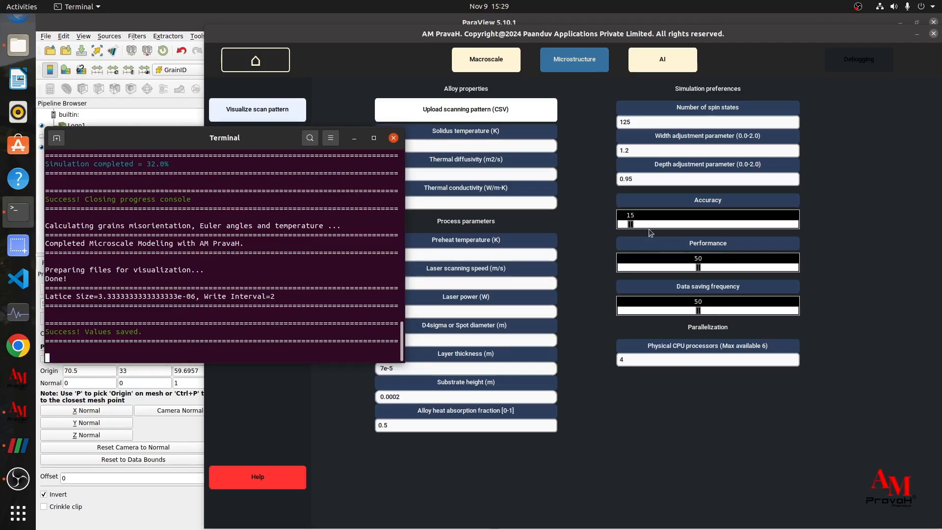
# Step: Set the Accuracy simulation preference to 25 and save the settings
pyautogui.moveTo(631, 225); pyautogui.dragTo(650, 225)
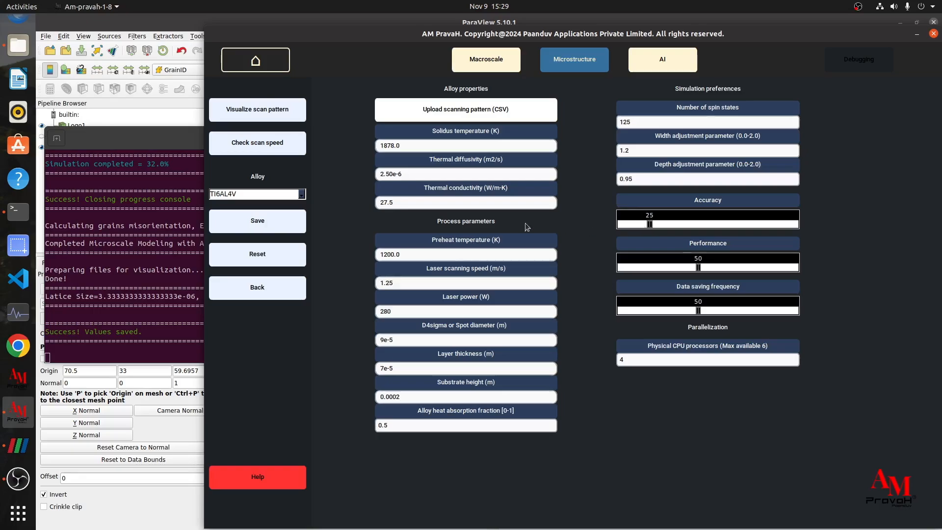
pyautogui.click(296, 222)
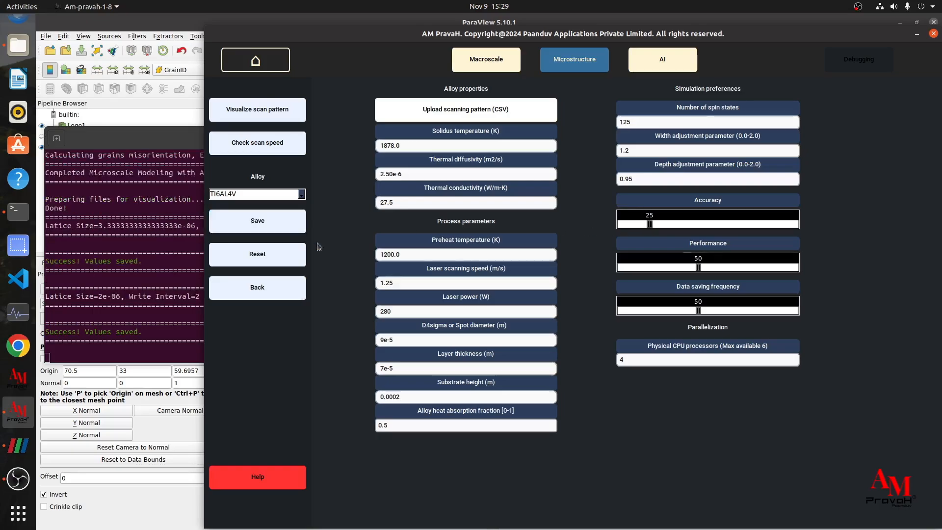
# Step: Check the lattice size reported in the terminal for the settings saved with an Accuracy of 25
pyautogui.click(143, 308)
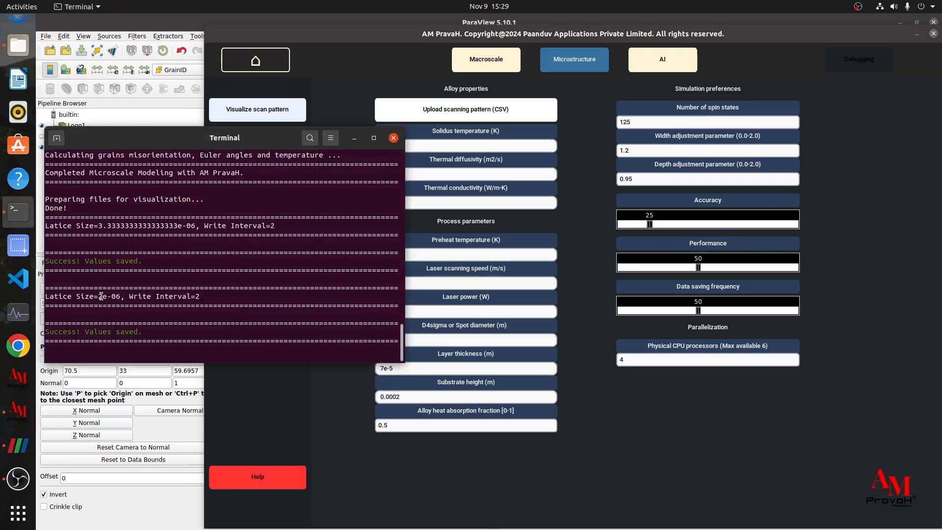
pyautogui.moveTo(99, 296); pyautogui.dragTo(120, 296)
pyautogui.click(111, 306)
pyautogui.click(585, 270)
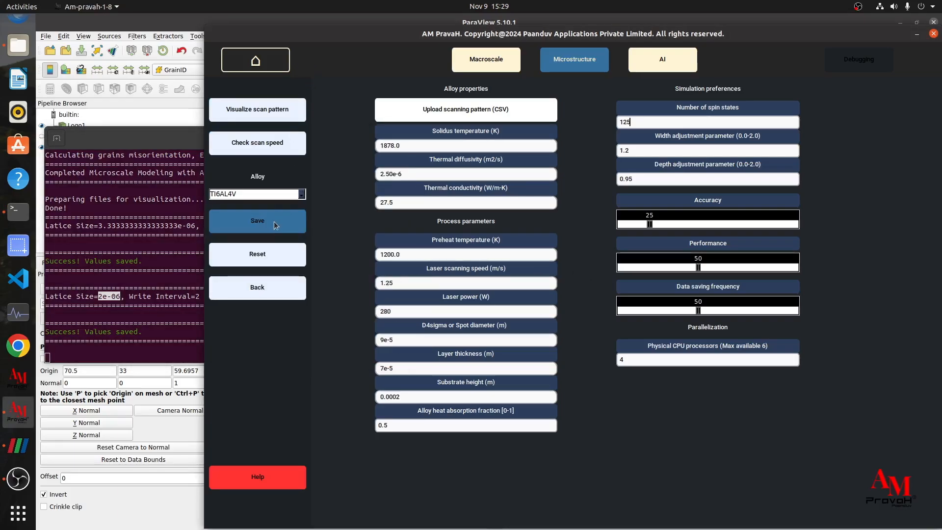
# Step: Switch to ParaView to view the earlier microstructure result, and return to AM PravaH with the terminal alongside
pyautogui.click(175, 116)
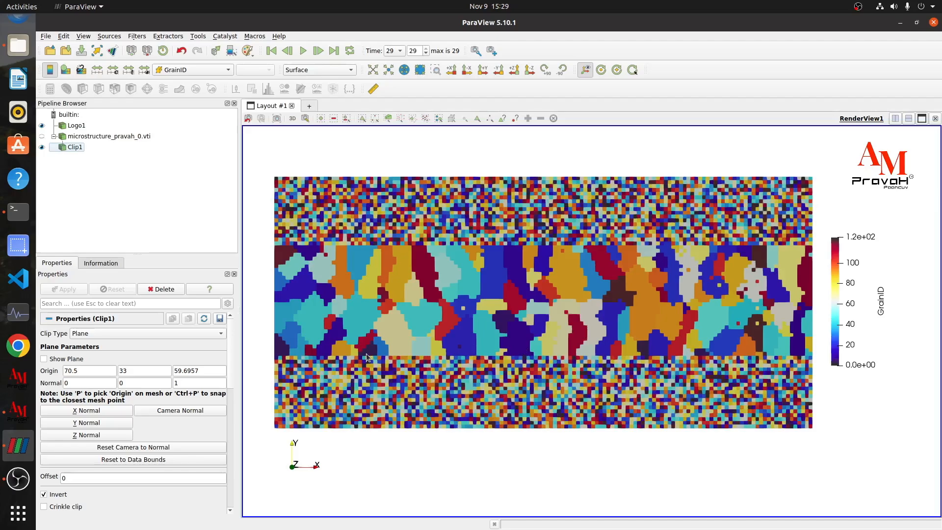
pyautogui.click(19, 411)
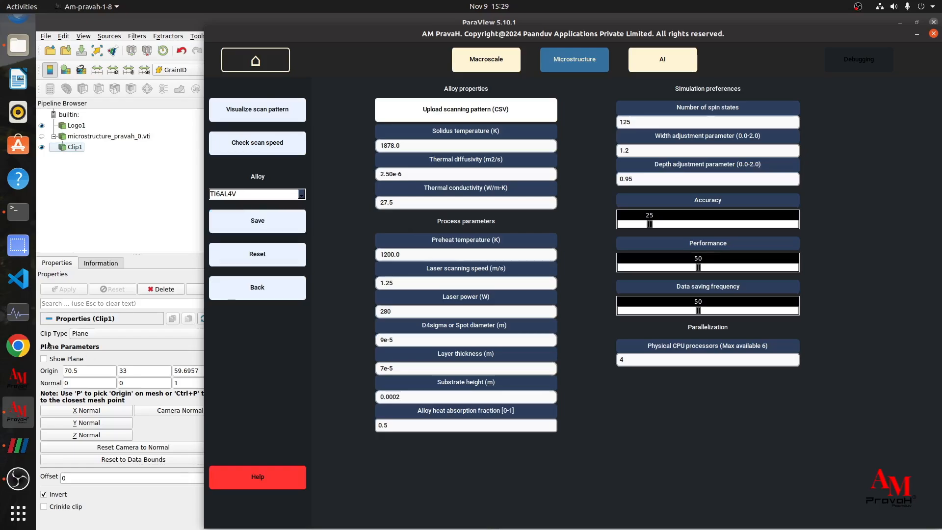
pyautogui.click(18, 211)
pyautogui.click(320, 82)
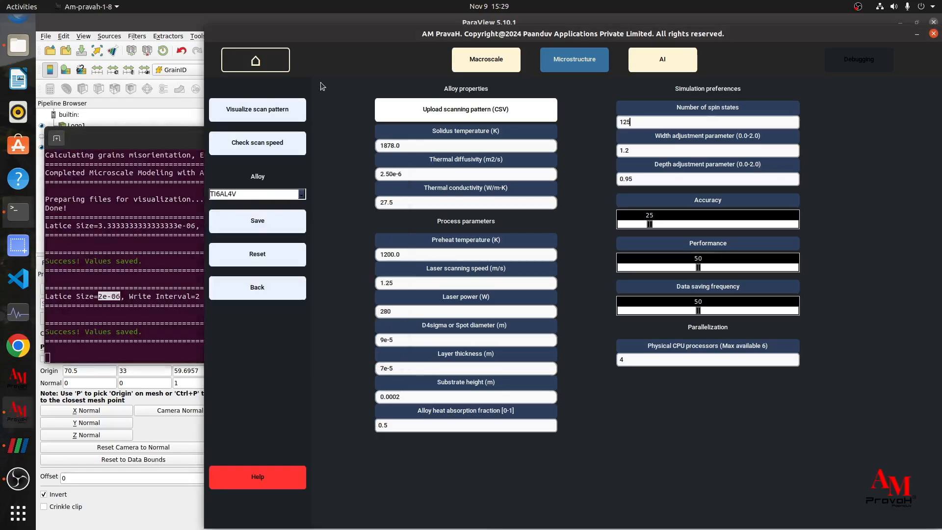
# Step: Leave the microstructure settings, save all values and run the solver
pyautogui.click(286, 290)
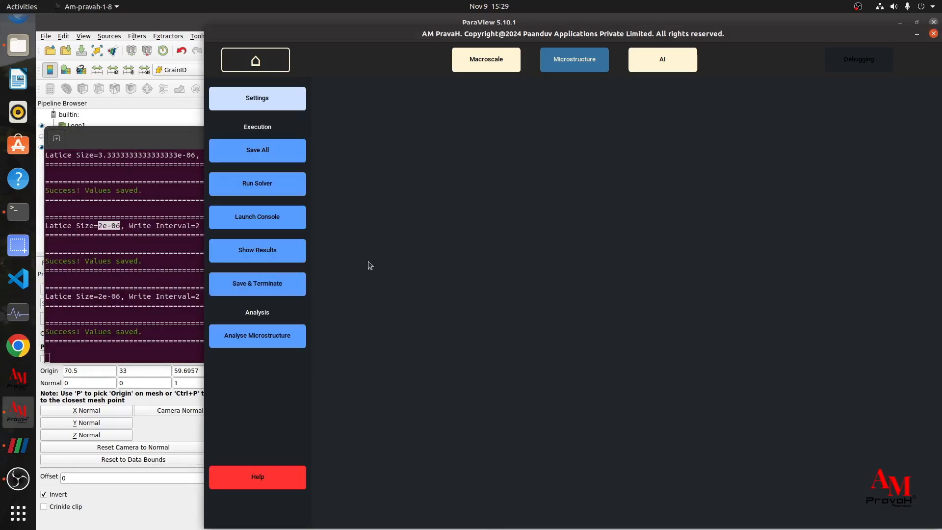
pyautogui.click(273, 150)
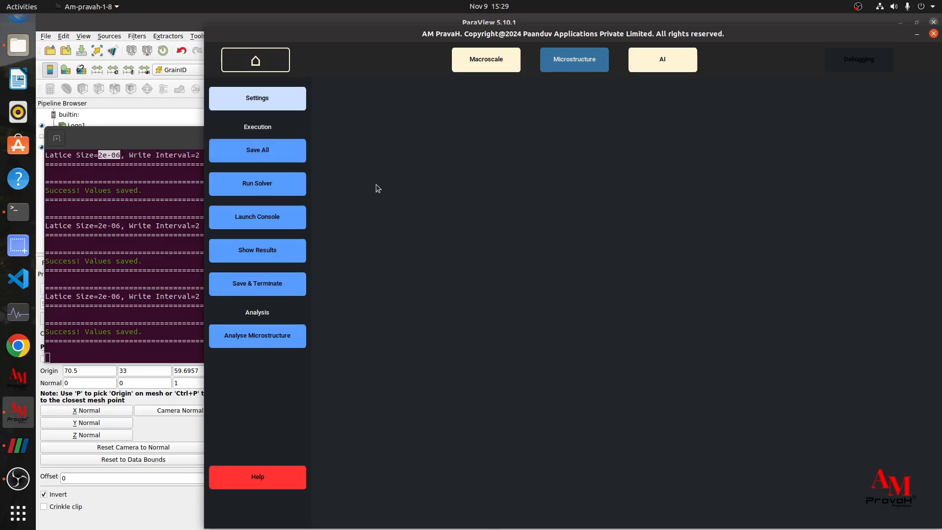
pyautogui.click(275, 185)
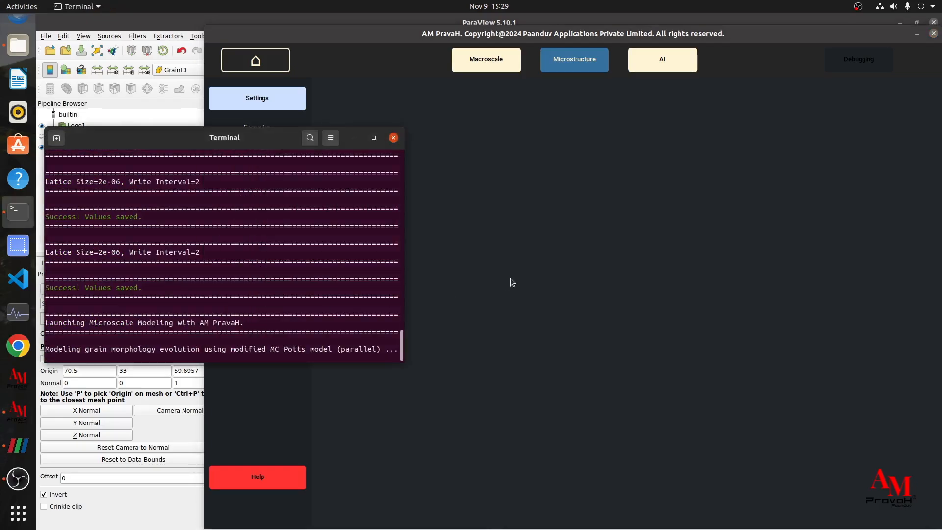
# Step: Check the running simulation's completed percentage and estimated remaining clock time in the terminal
pyautogui.click(515, 280)
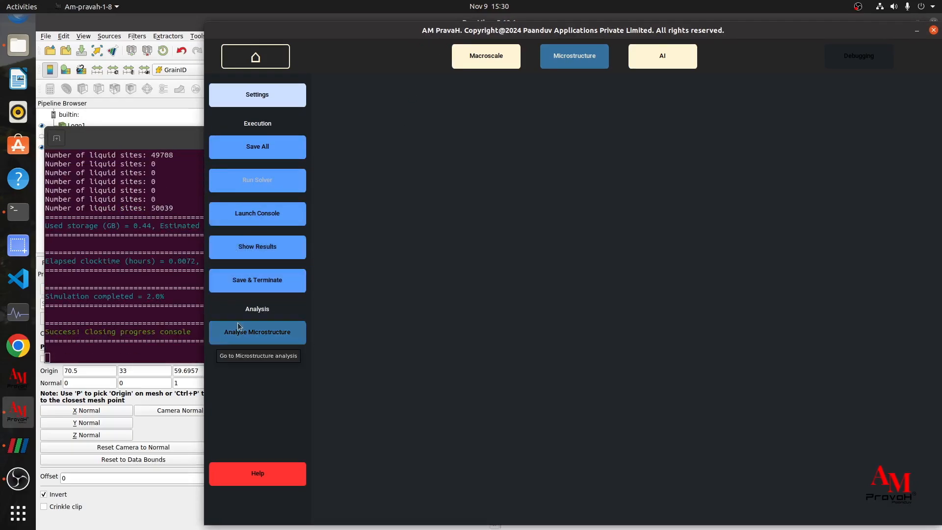
pyautogui.click(122, 276)
pyautogui.moveTo(166, 298); pyautogui.dragTo(148, 297)
pyautogui.click(260, 322)
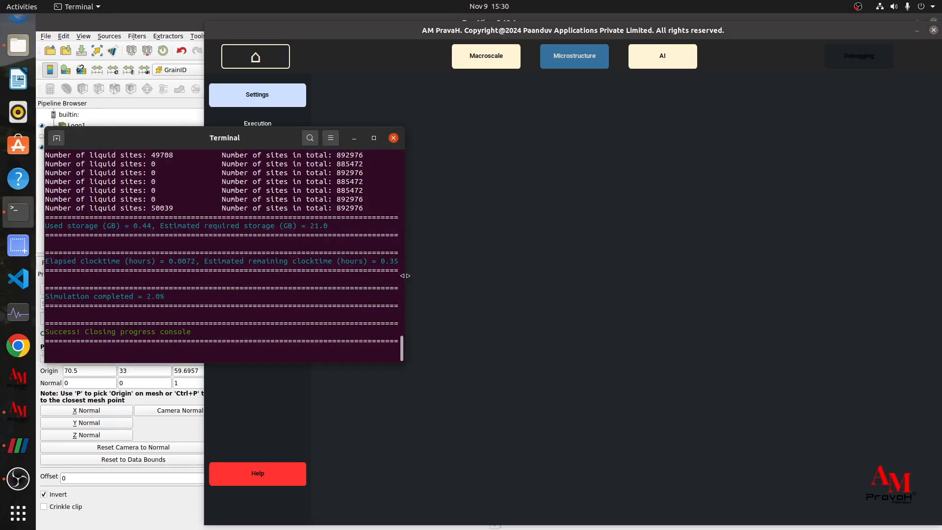
pyautogui.moveTo(381, 261); pyautogui.dragTo(422, 240)
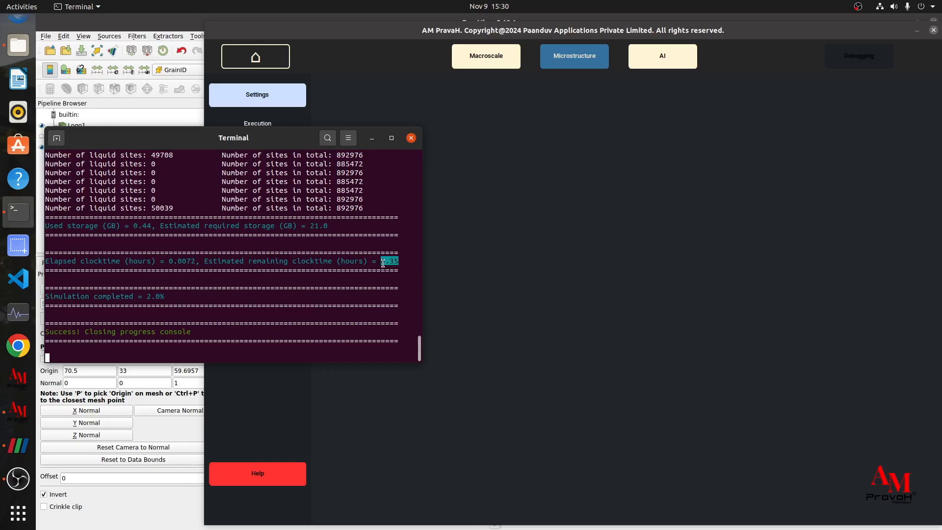
pyautogui.moveTo(381, 261); pyautogui.dragTo(397, 261)
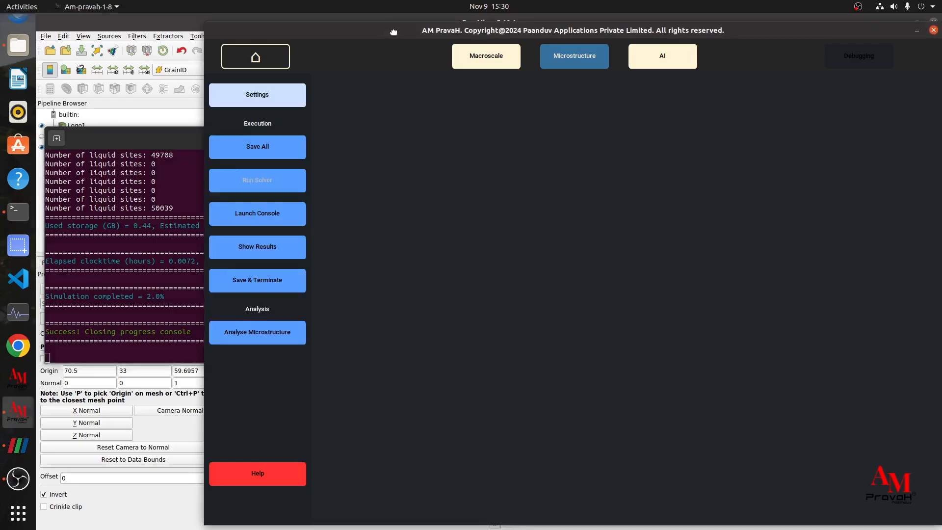
pyautogui.click(194, 140)
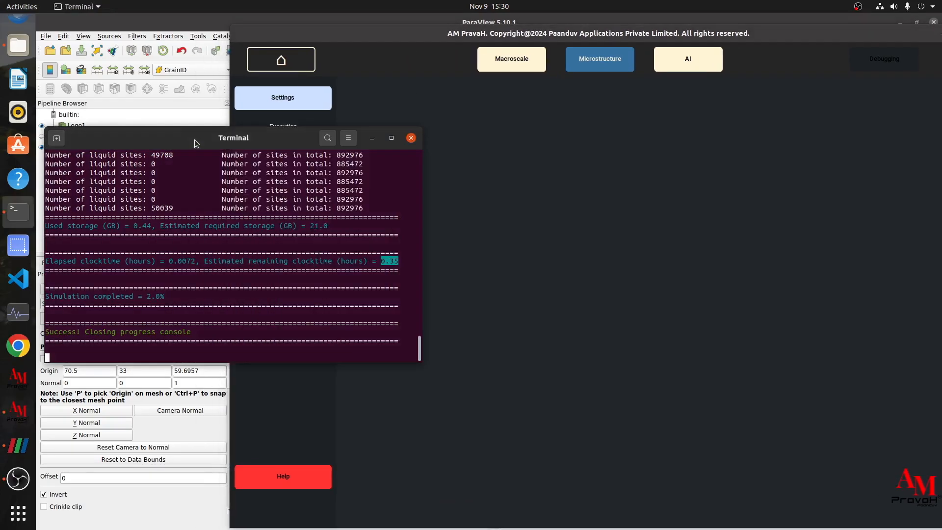
pyautogui.click(488, 256)
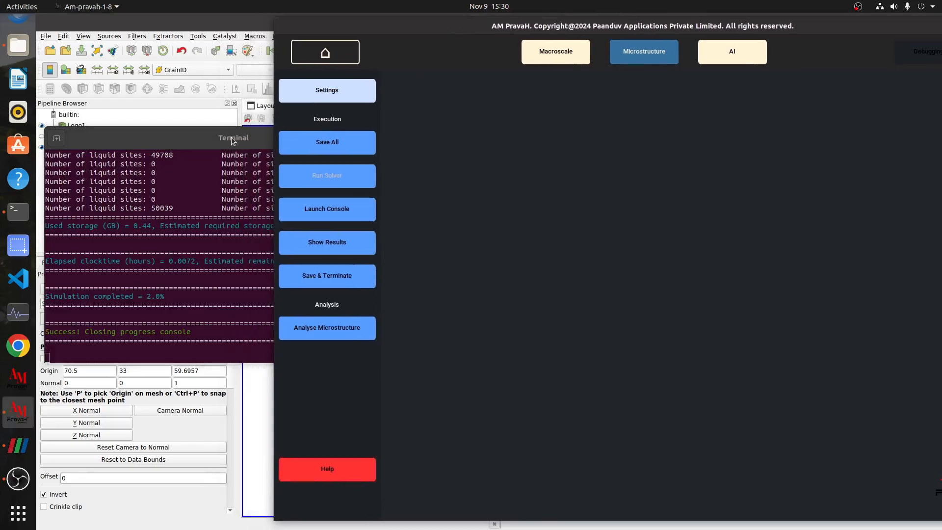
pyautogui.click(232, 139)
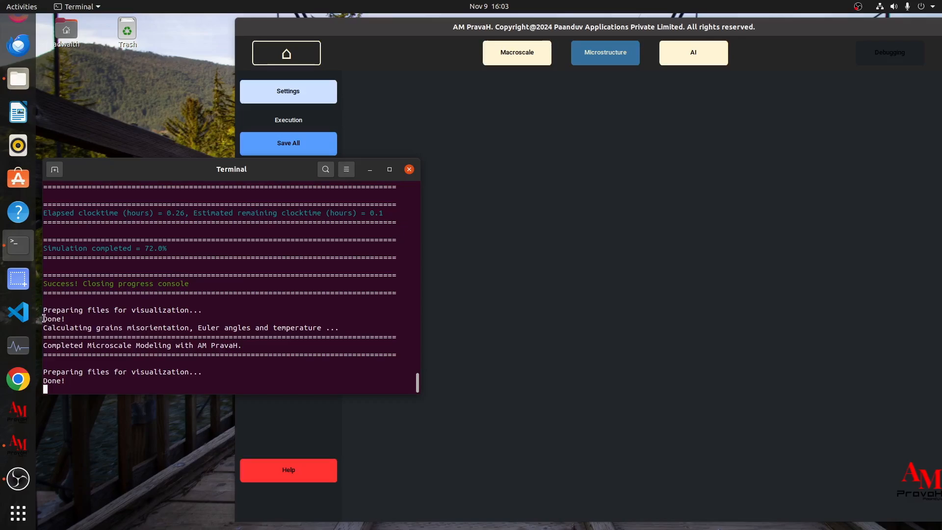
# Step: Check in the terminal whether the grain misorientation calculation and microscale modeling have completed
pyautogui.moveTo(46, 326); pyautogui.dragTo(249, 344)
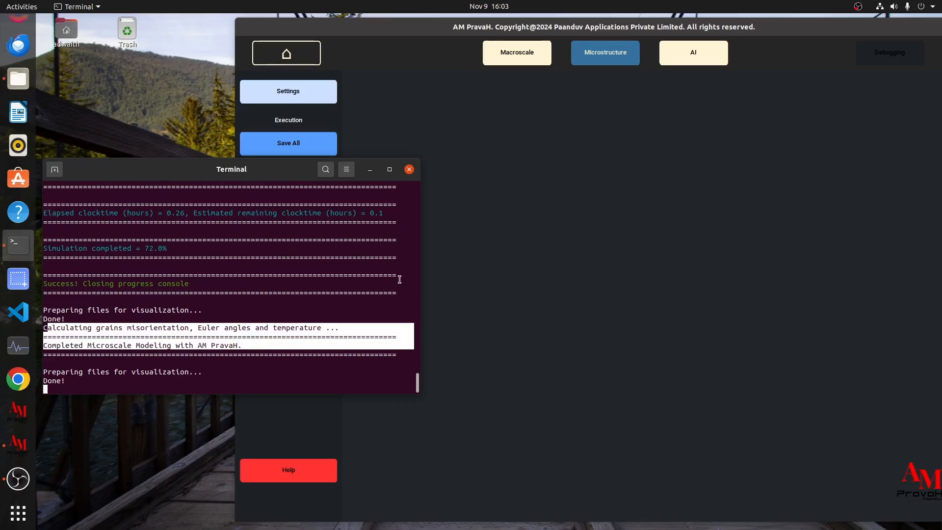
pyautogui.click(379, 280)
pyautogui.click(522, 274)
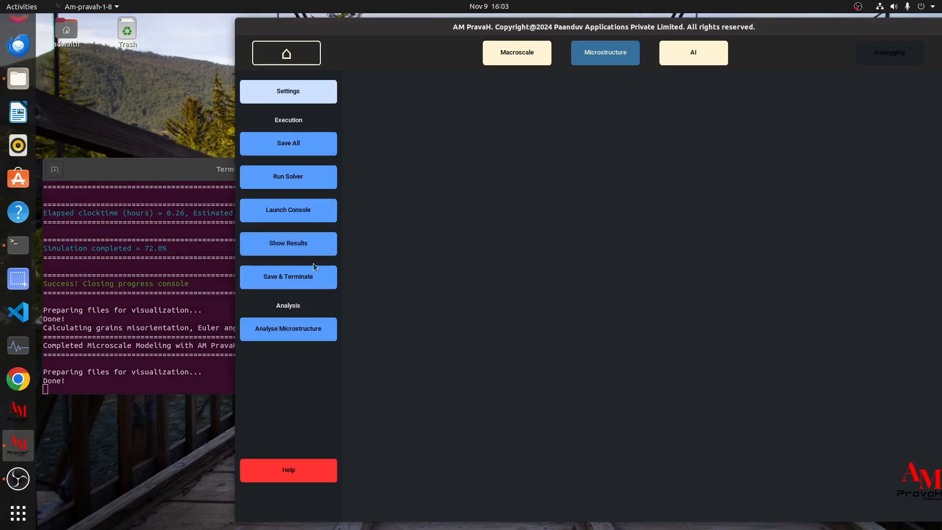
# Step: Show the simulation results in ParaView and bring the microstructure block fully into view
pyautogui.click(306, 249)
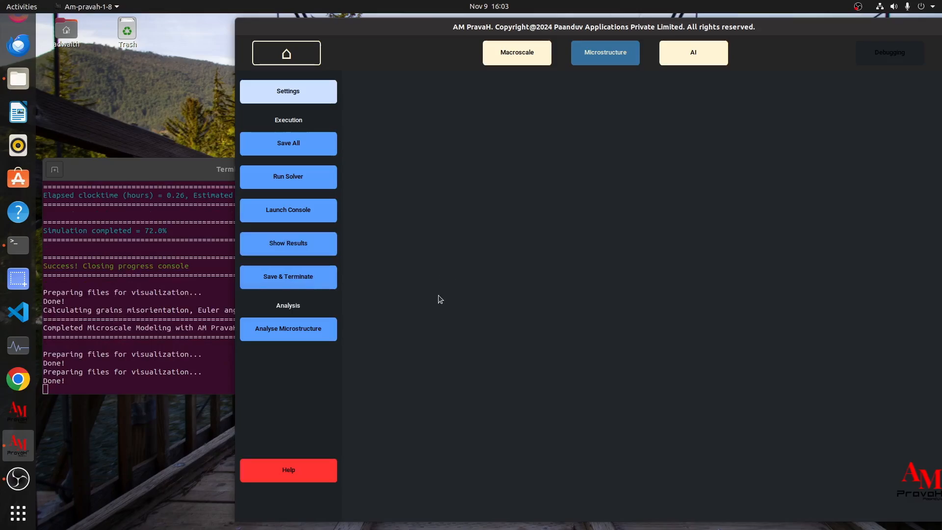
pyautogui.click(191, 342)
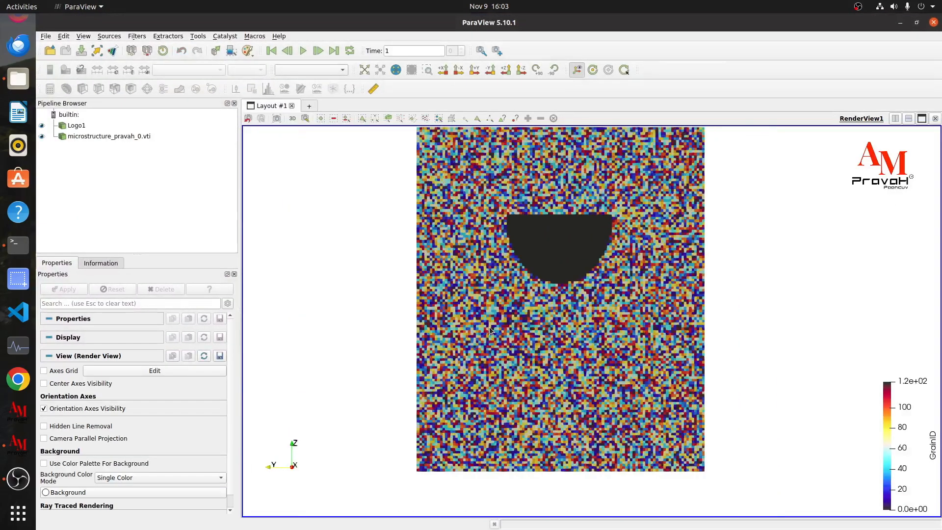
pyautogui.moveTo(474, 253); pyautogui.dragTo(461, 287)
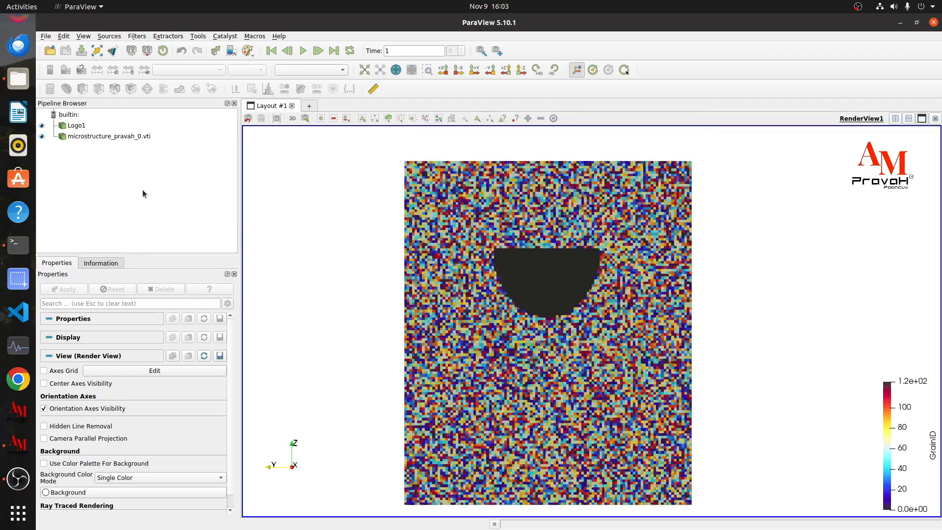
# Step: Reload the files of microstructure_pravah_0.vti, choosing to find new files in the series
pyautogui.click(108, 137)
pyautogui.rightClick(108, 136)
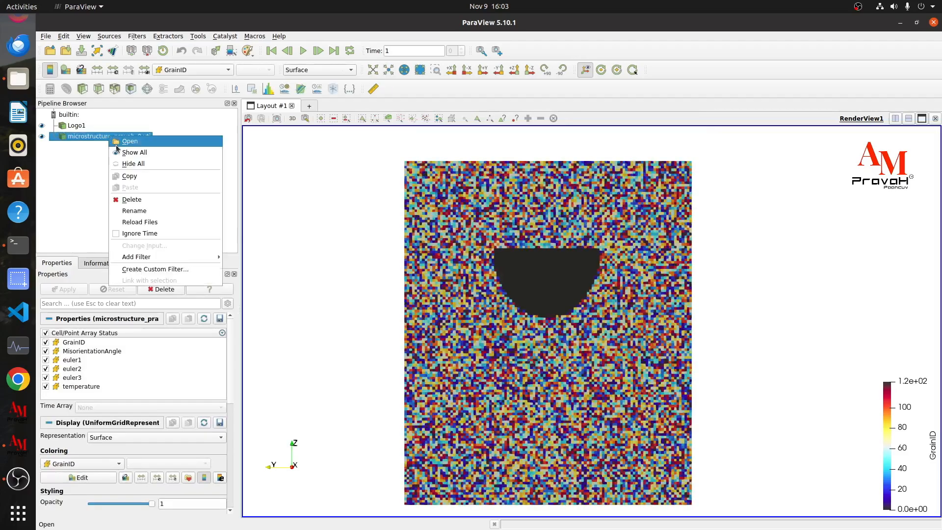
pyautogui.click(149, 223)
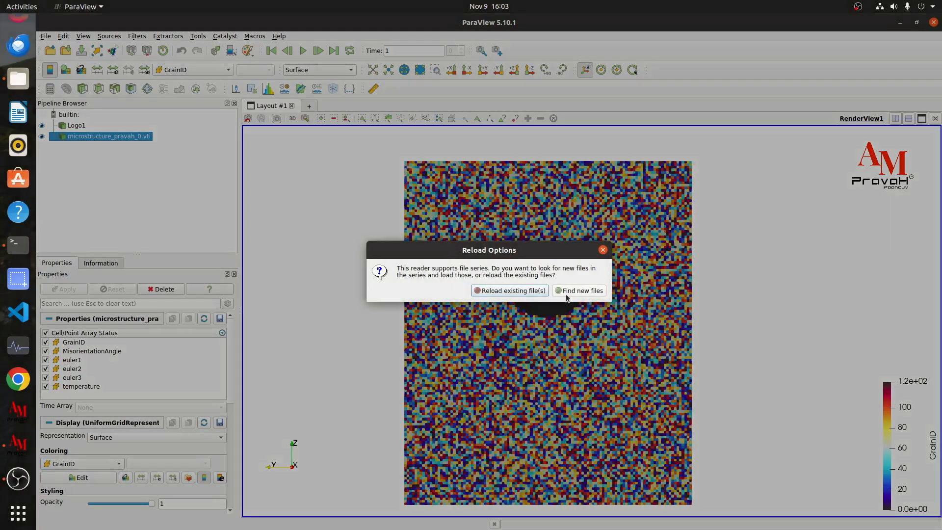
pyautogui.click(568, 290)
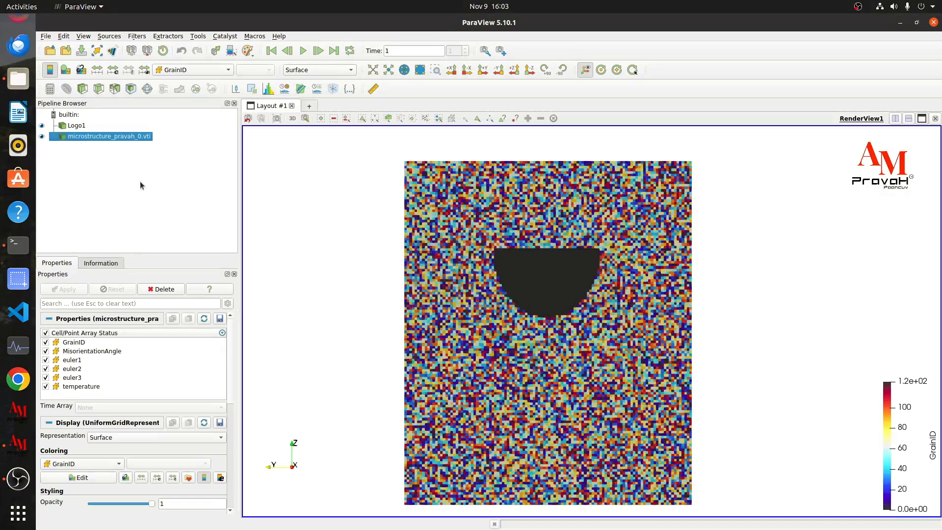
# Step: Clip the microstructure with a Z-normal plane at about Z 99.2, level with the melt pool's top, and hide the plane
pyautogui.click(83, 89)
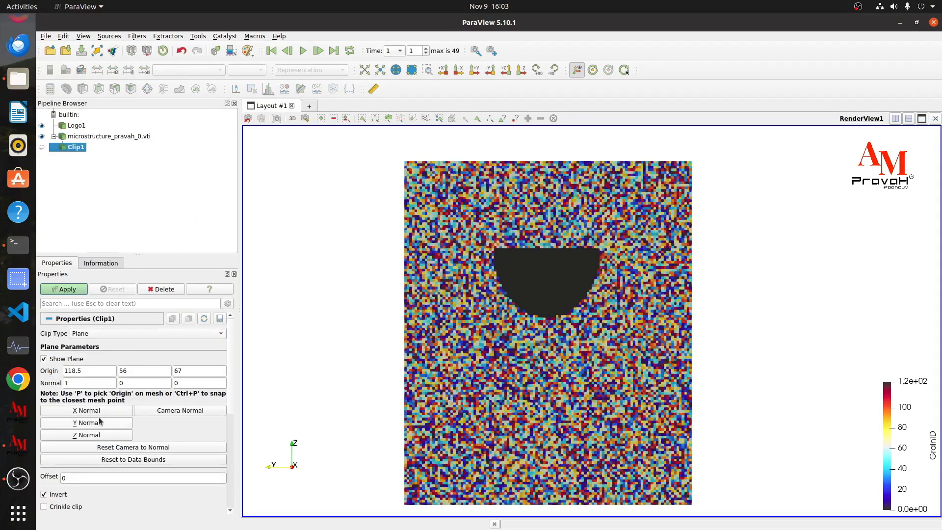
pyautogui.click(97, 433)
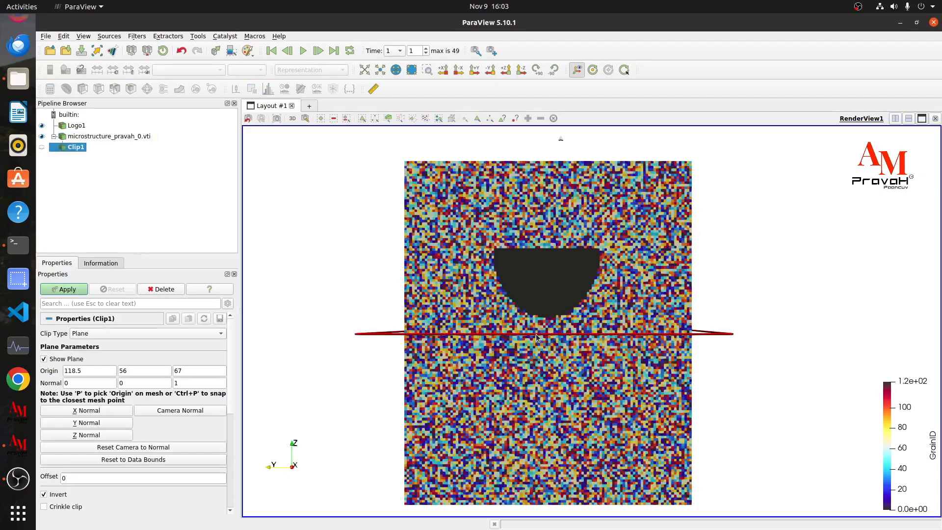
pyautogui.moveTo(539, 364); pyautogui.dragTo(530, 291)
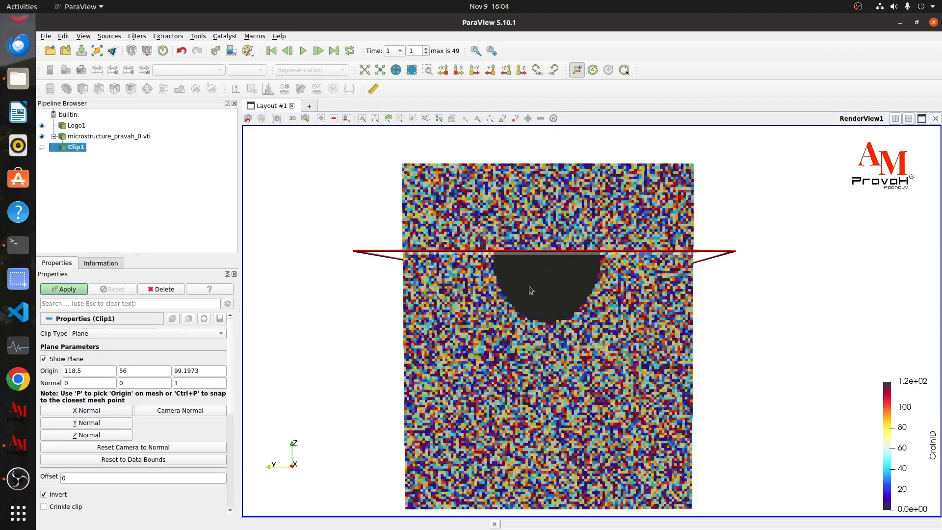
pyautogui.click(78, 289)
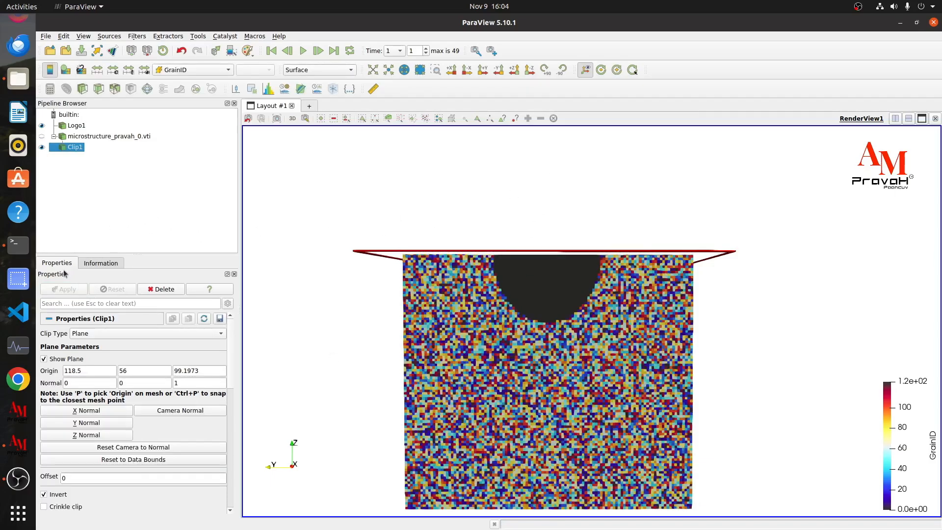
pyautogui.click(44, 358)
# Step: View the clipped microstructure along the -Z direction and play the time series through to time 49
pyautogui.click(529, 69)
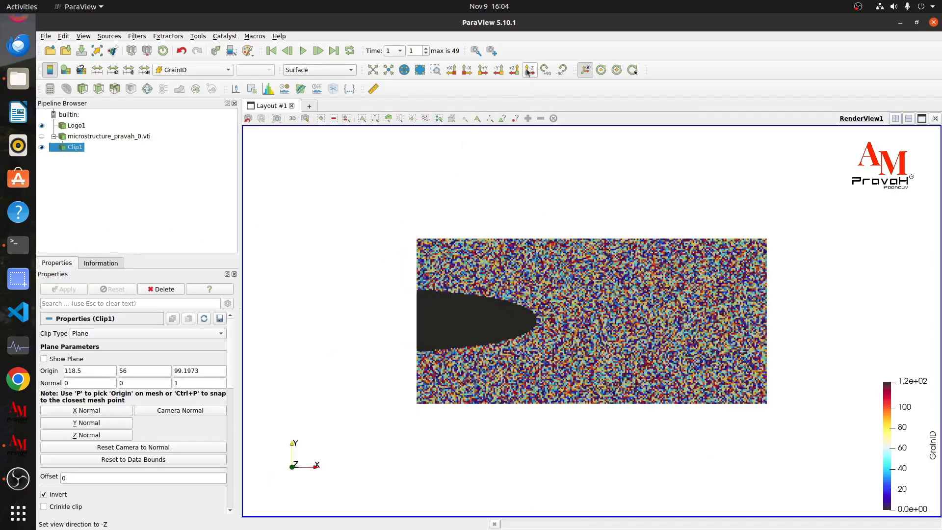
pyautogui.moveTo(564, 345); pyautogui.dragTo(531, 334)
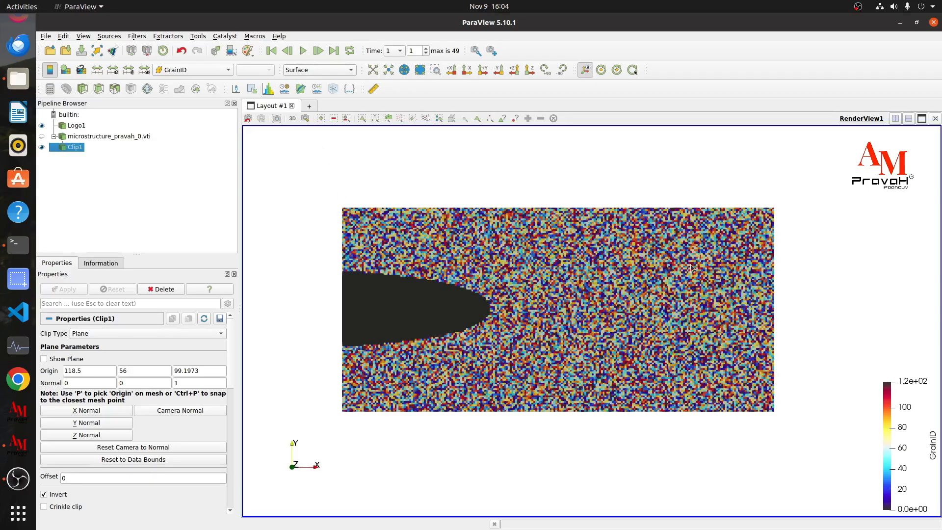
pyautogui.scroll(2, 599, 318)
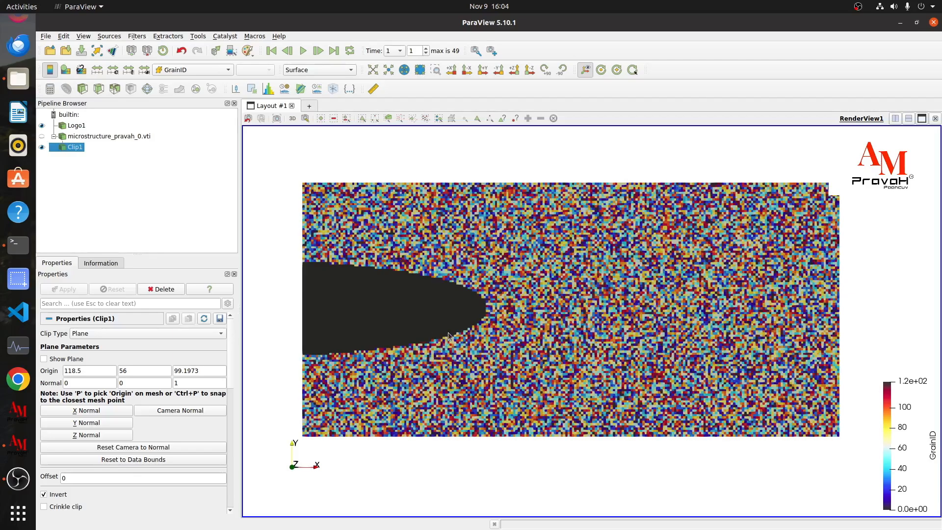
pyautogui.click(303, 51)
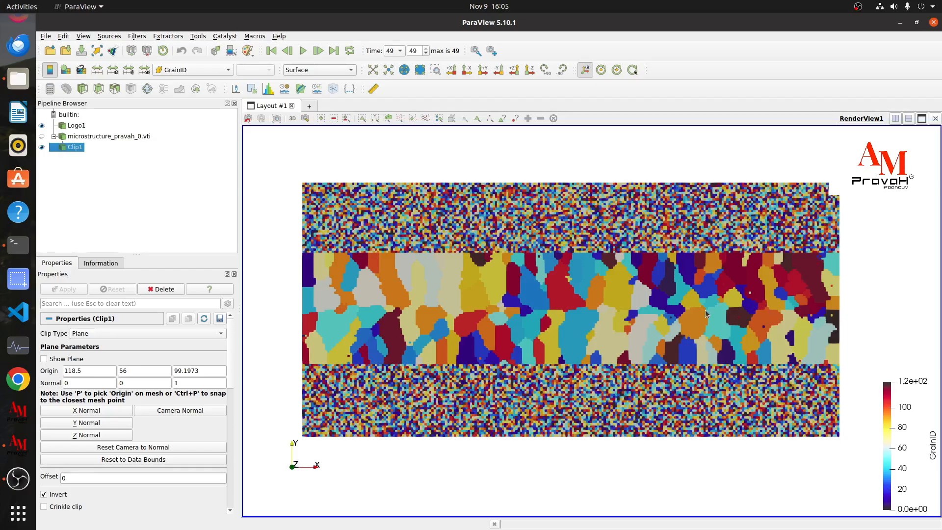
# Step: Examine the grains of the solidified track in the clipped microstructure up close
pyautogui.scroll(7, 744, 296)
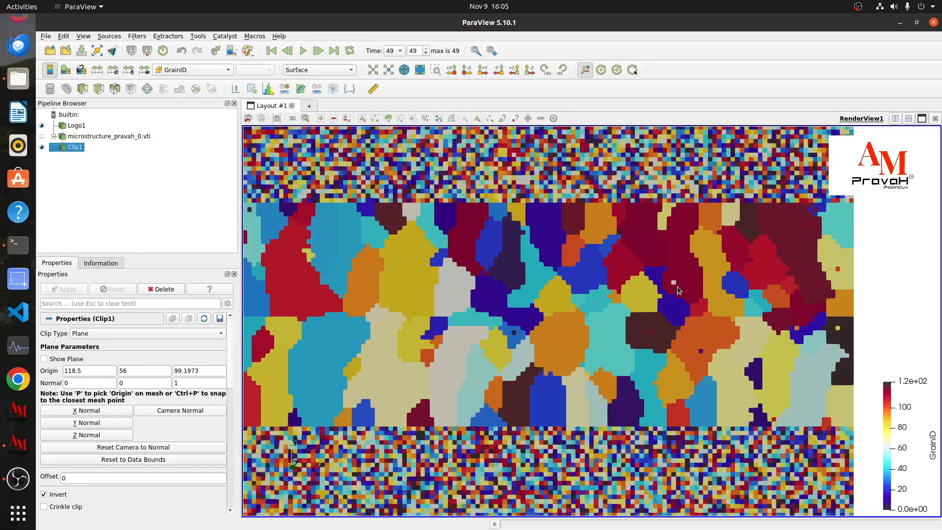
pyautogui.moveTo(677, 287); pyautogui.dragTo(636, 319)
pyautogui.scroll(5, 637, 286)
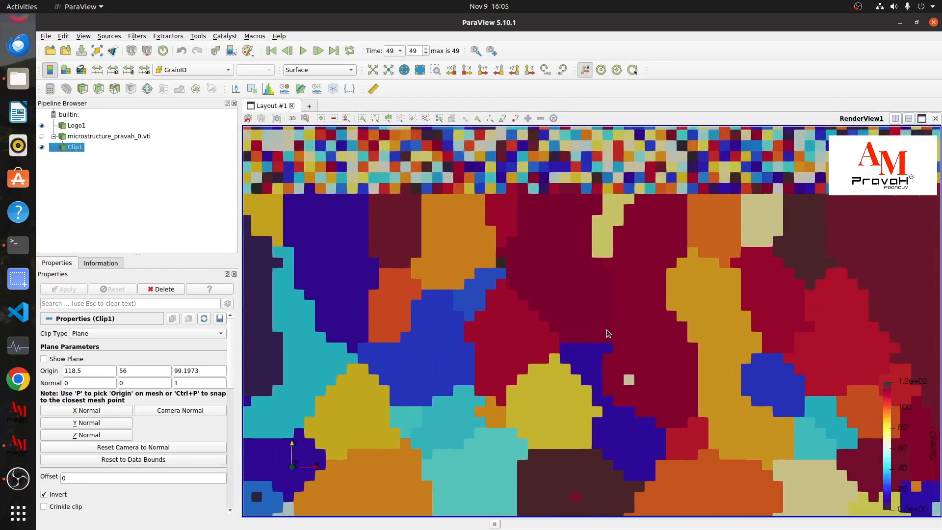
pyautogui.scroll(-2, 592, 312)
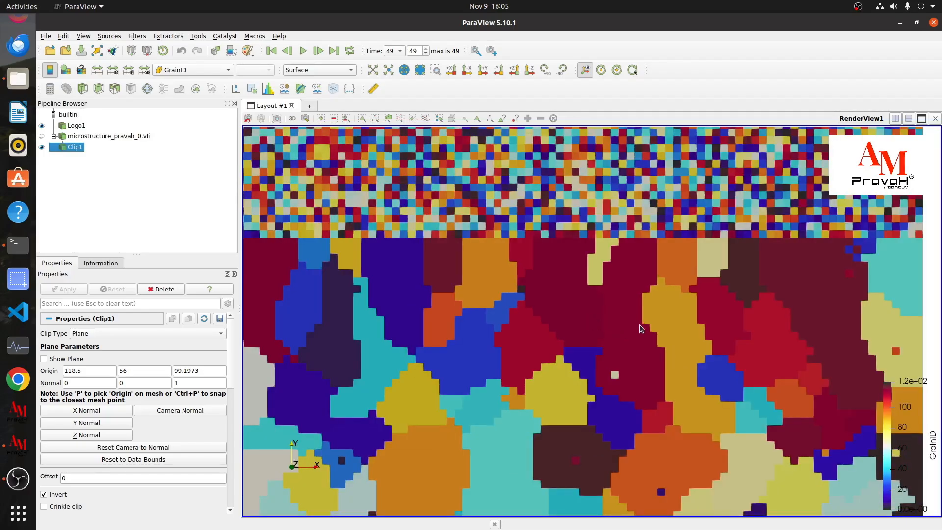
pyautogui.scroll(-1, 606, 319)
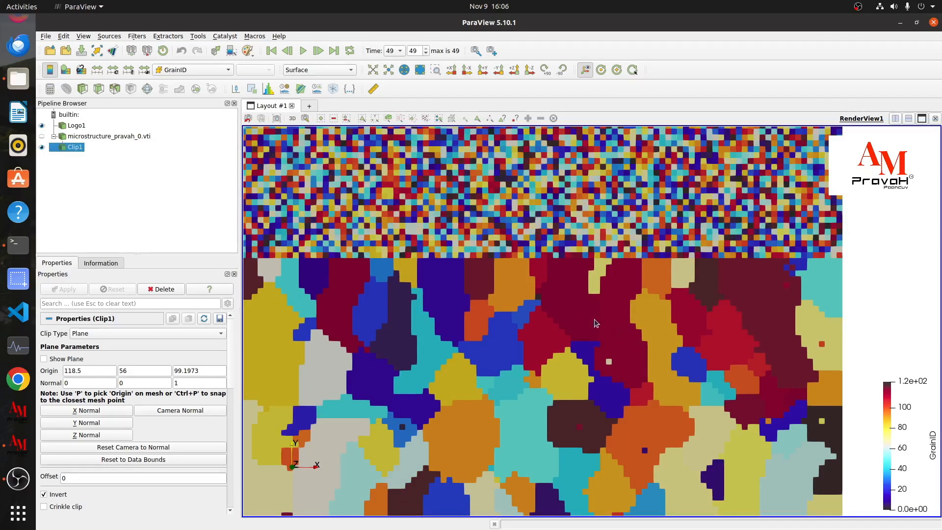
# Step: Shift the GrainID colour legend slightly up and examine the grains along the track's full length in the top view
pyautogui.scroll(-2, 598, 323)
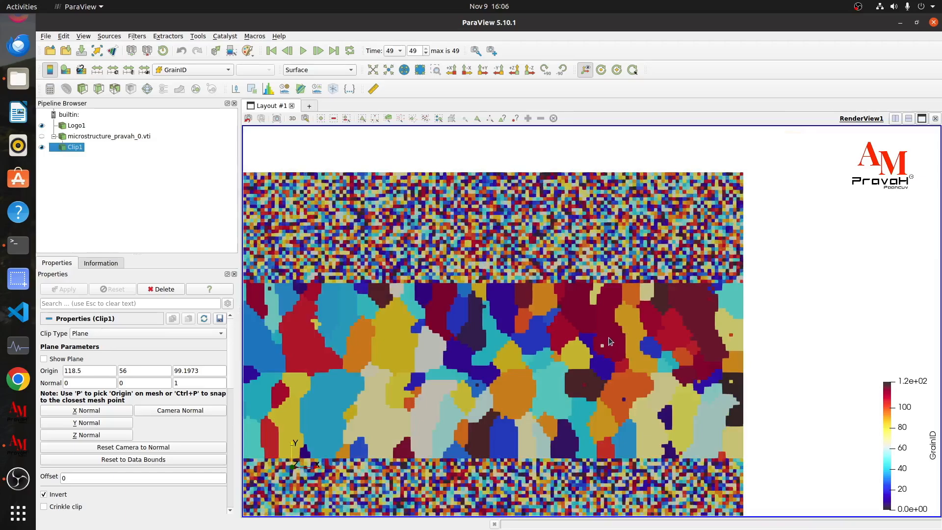
pyautogui.moveTo(894, 420); pyautogui.dragTo(892, 388)
pyautogui.moveTo(564, 341); pyautogui.dragTo(683, 328)
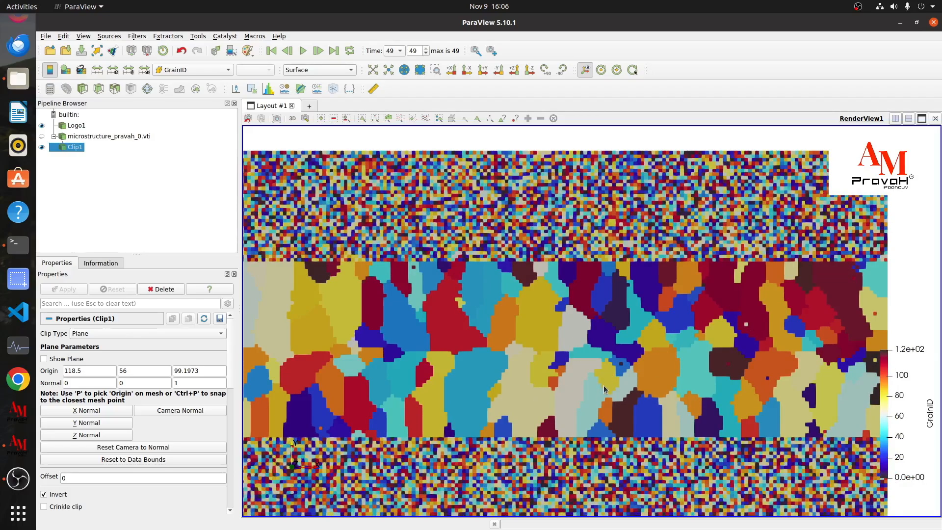
pyautogui.scroll(-5, 602, 384)
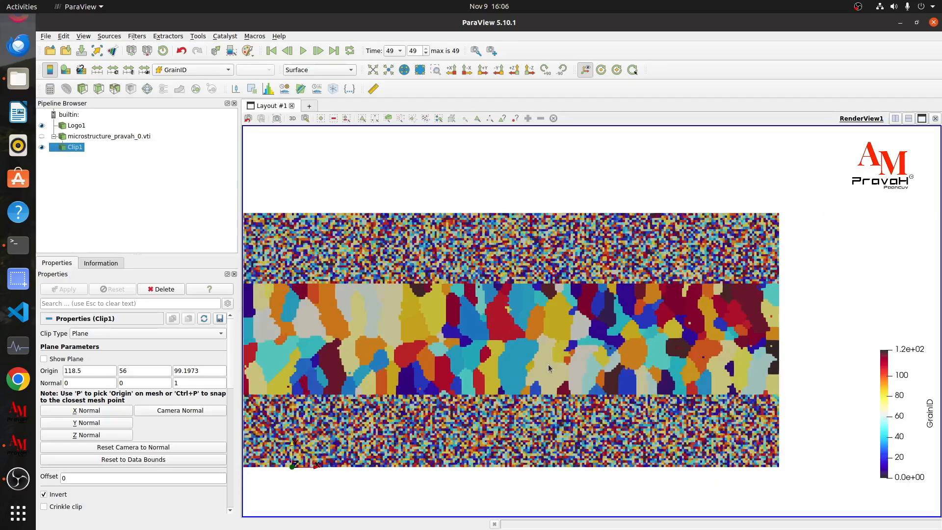
pyautogui.moveTo(527, 359); pyautogui.dragTo(563, 347)
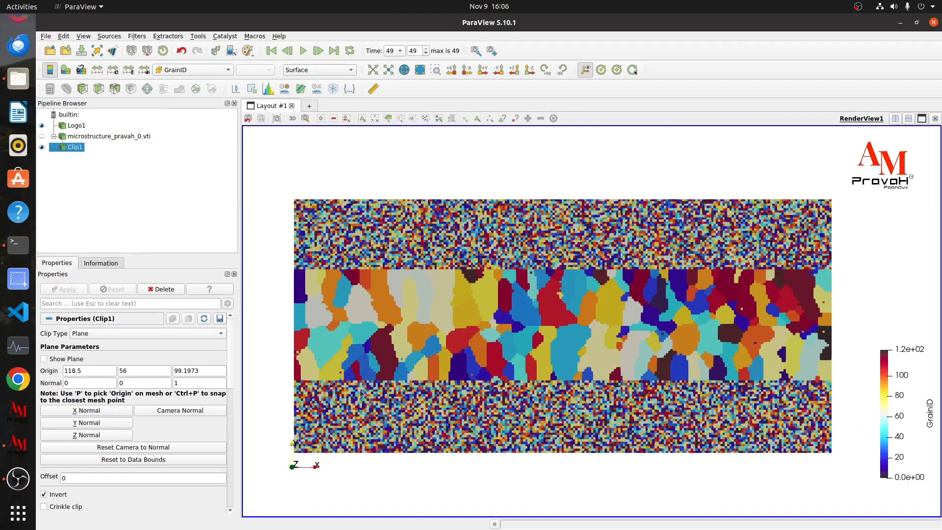
# Step: View the clipped microstructure along the -X direction and examine the grains in the melt pool's cross-section
pyautogui.moveTo(384, 431); pyautogui.dragTo(474, 395)
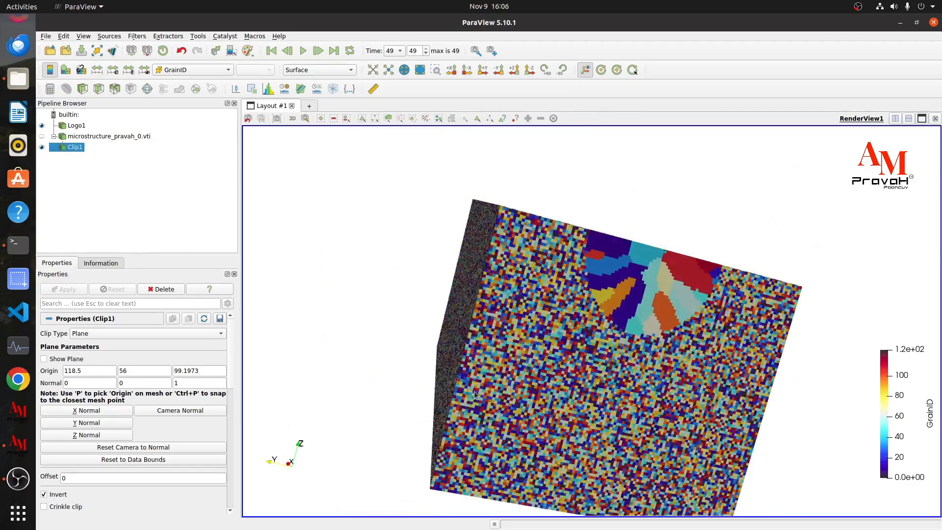
pyautogui.click(467, 70)
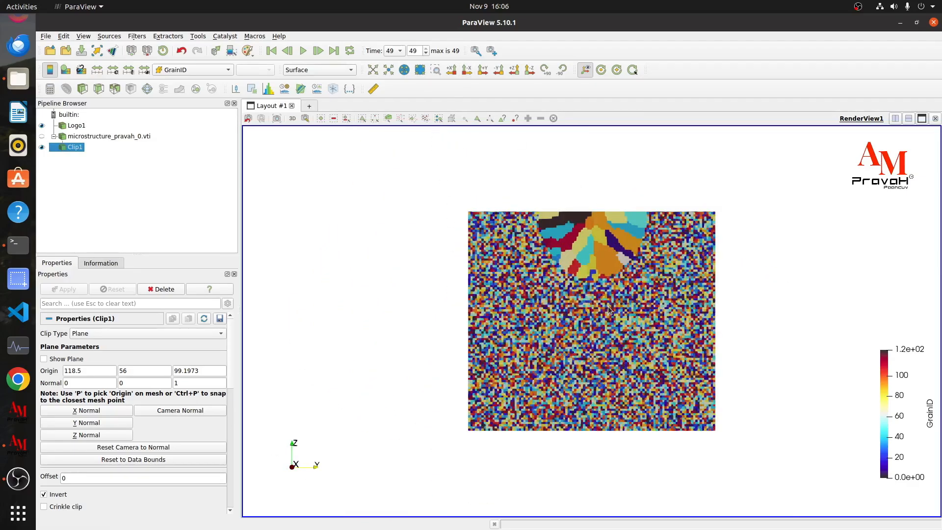
pyautogui.moveTo(608, 307)
pyautogui.mouseDown()
pyautogui.moveTo(607, 327)
pyautogui.moveTo(602, 305)
pyautogui.mouseUp()
pyautogui.scroll(1, 607, 322)
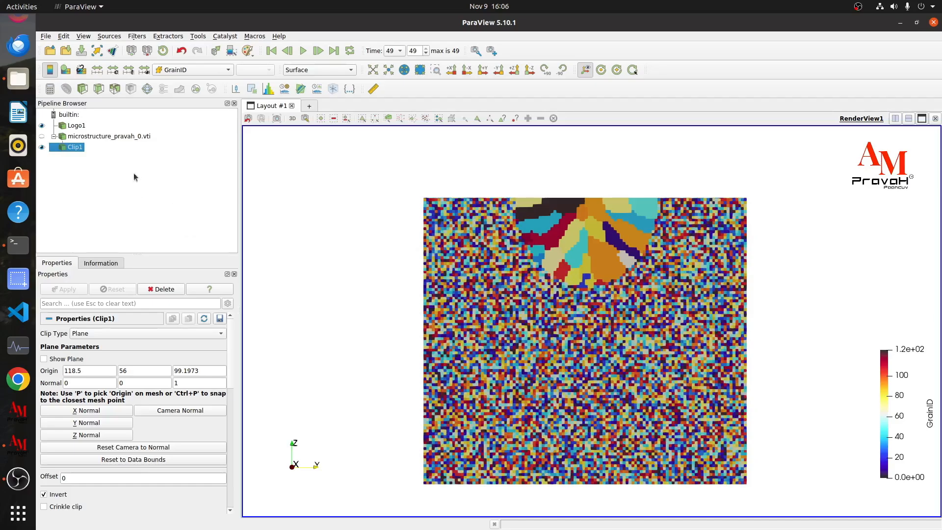
# Step: Clip the already clipped microstructure with a Y-normal plane at Y 56 and hide the plane
pyautogui.click(82, 88)
pyautogui.click(97, 423)
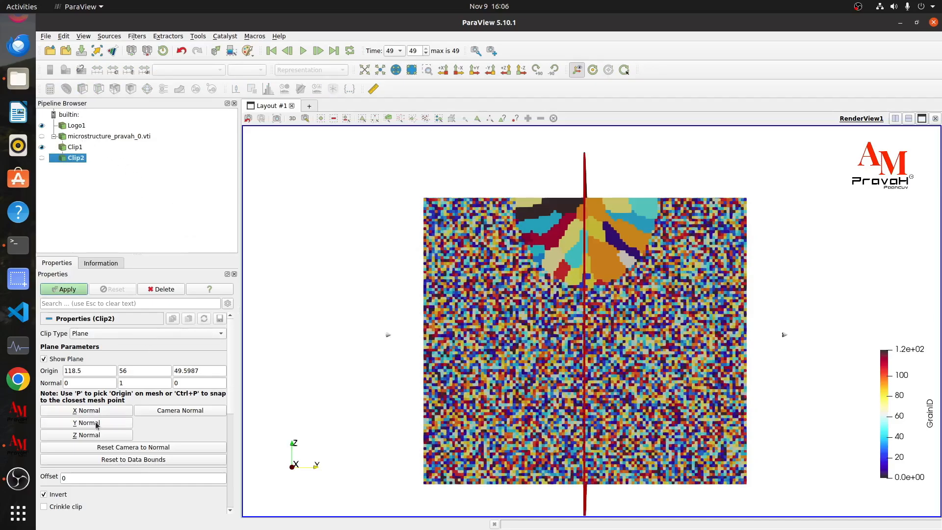
pyautogui.click(80, 290)
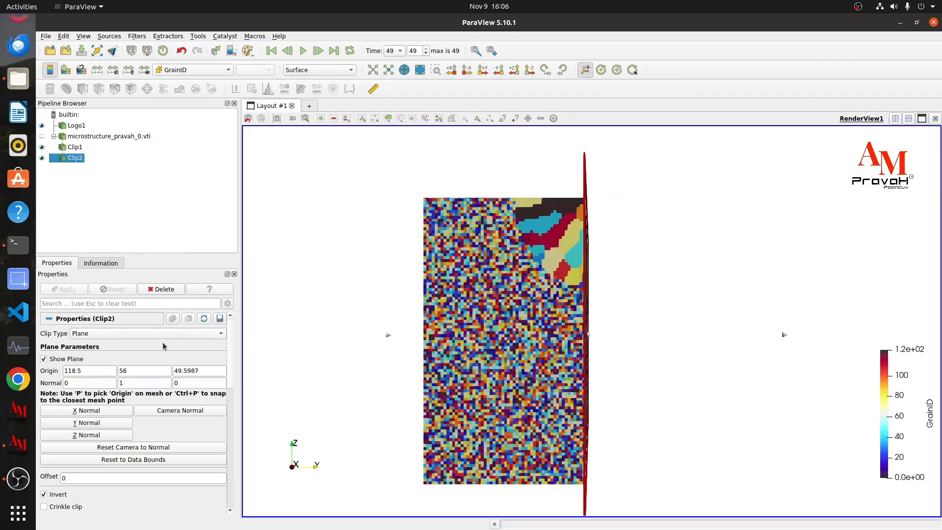
pyautogui.click(483, 70)
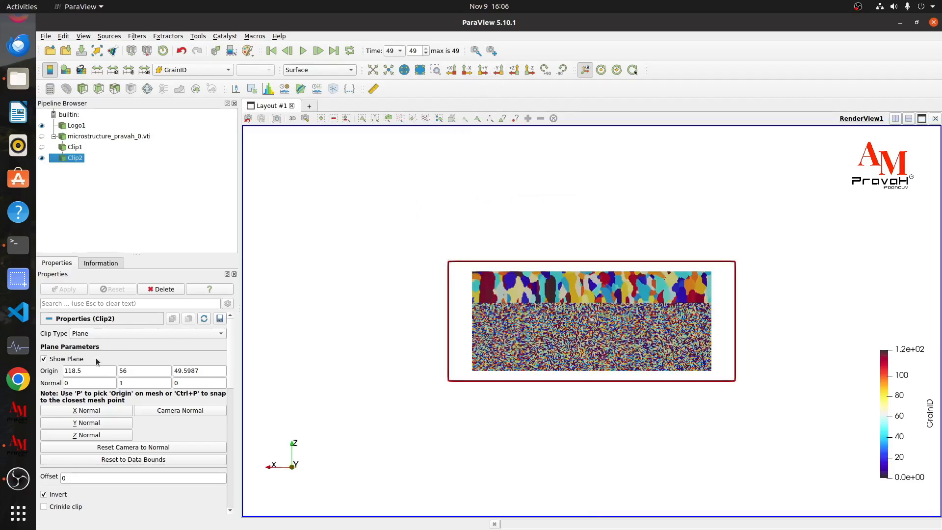
pyautogui.click(77, 358)
# Step: Examine the grains on the track's lengthwise section, first face-on along -Y and from an oblique angle
pyautogui.scroll(5, 571, 338)
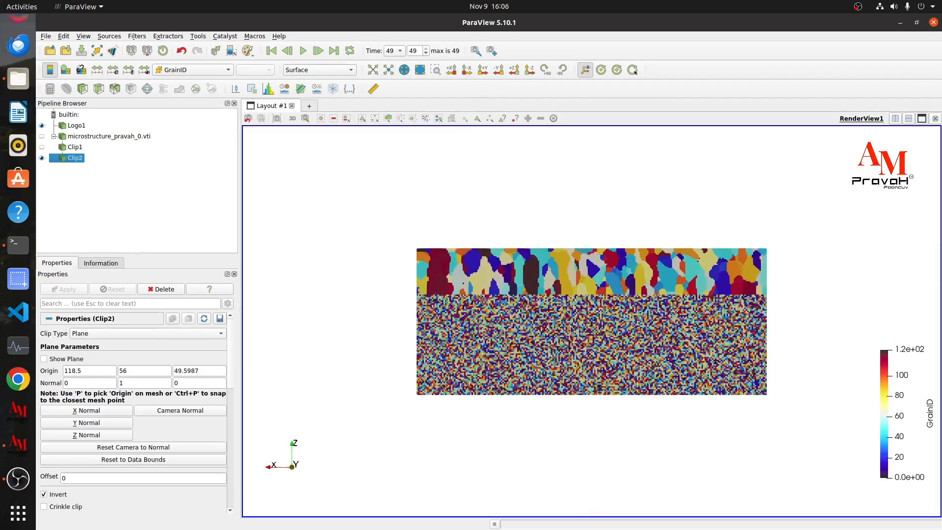
pyautogui.scroll(2, 571, 338)
pyautogui.moveTo(347, 353); pyautogui.dragTo(457, 355)
pyautogui.scroll(-2, 457, 340)
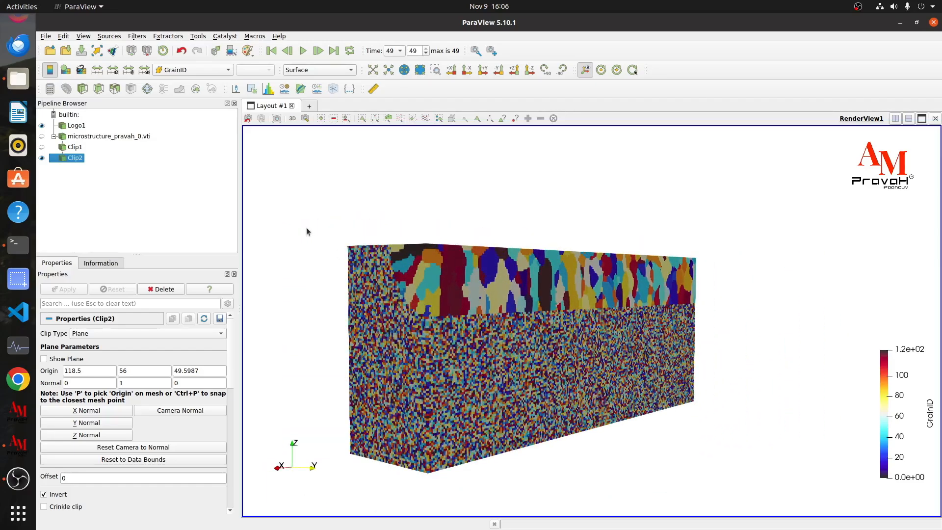
pyautogui.click(175, 185)
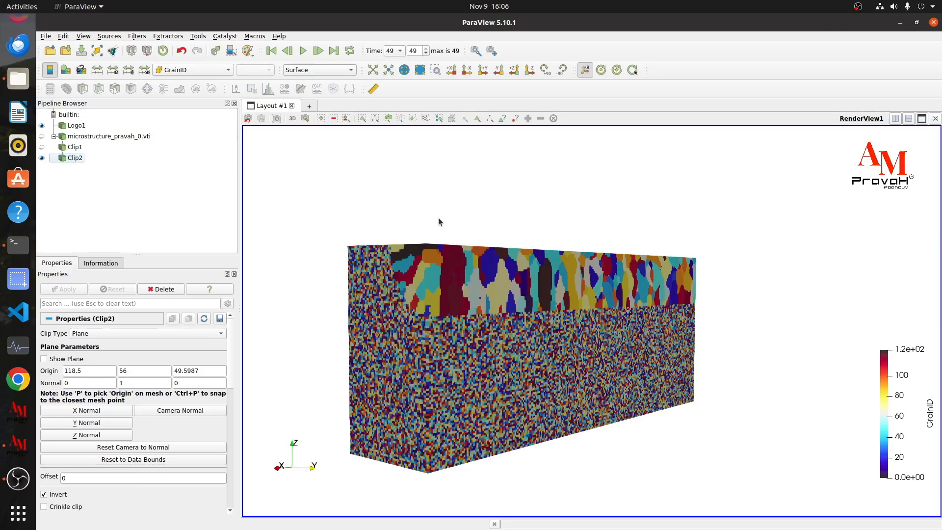
pyautogui.moveTo(484, 291); pyautogui.dragTo(497, 297)
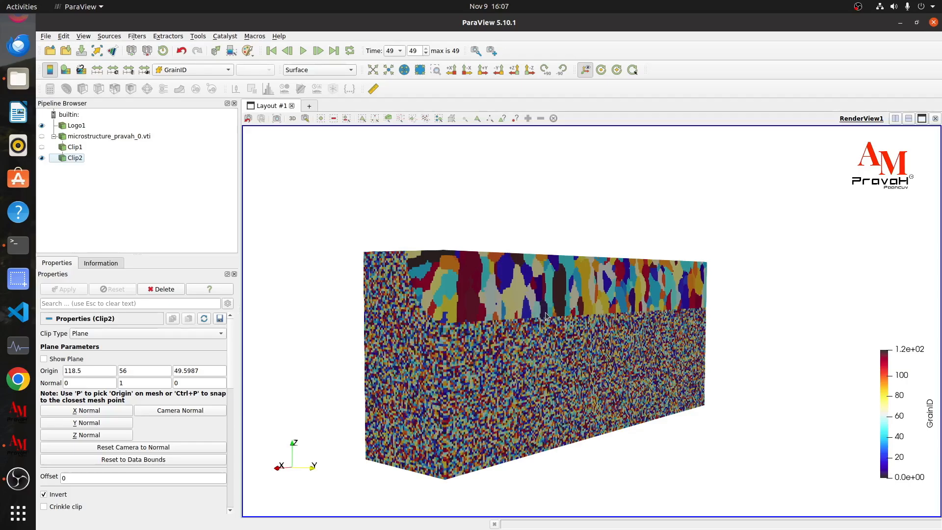
# Step: Close ParaView and open pattern.csv from Documents/Tutorial/microstructure/datasets in LibreOffice Calc with the default import options
pyautogui.click(934, 23)
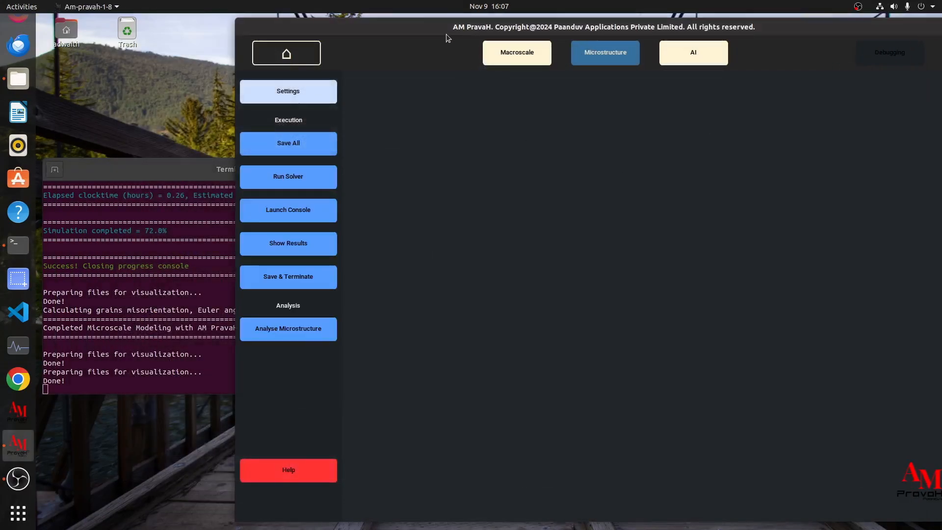
pyautogui.click(18, 79)
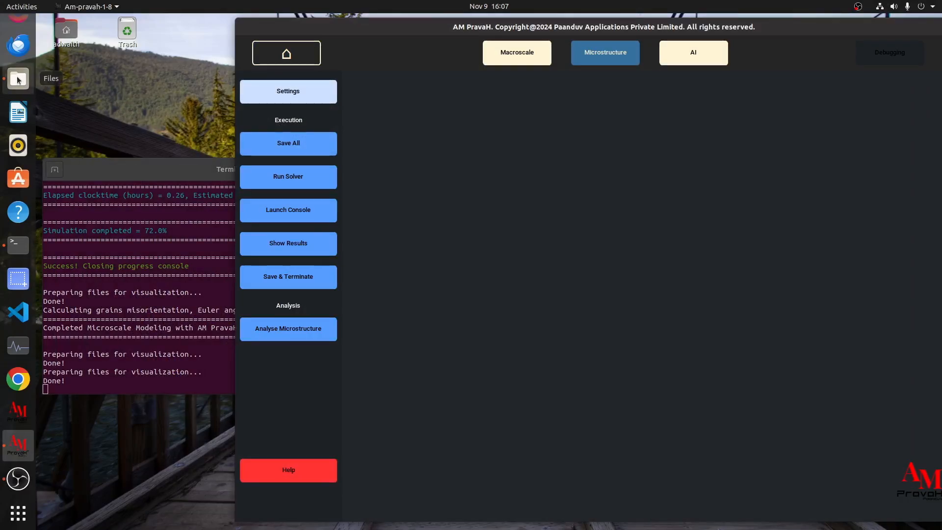
pyautogui.click(98, 123)
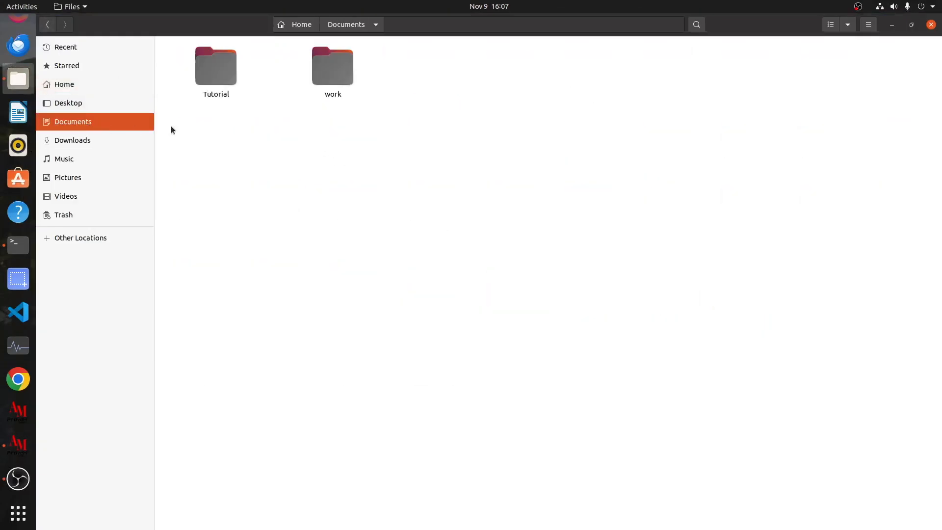
pyautogui.doubleClick(204, 90)
pyautogui.doubleClick(228, 82)
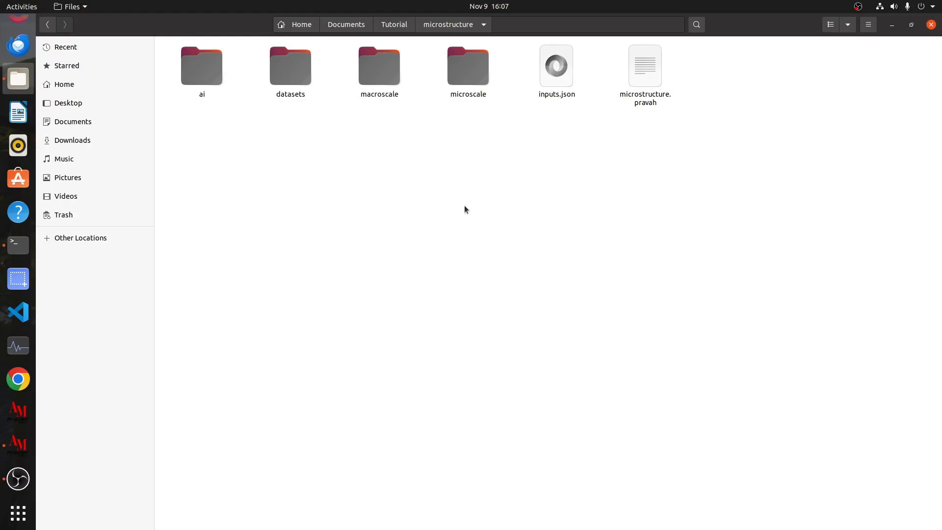
pyautogui.doubleClick(294, 80)
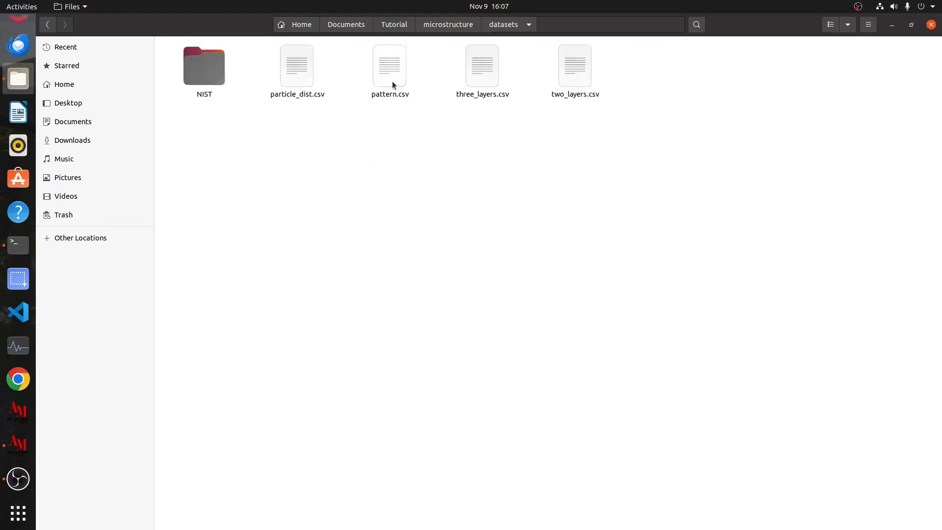
pyautogui.doubleClick(393, 81)
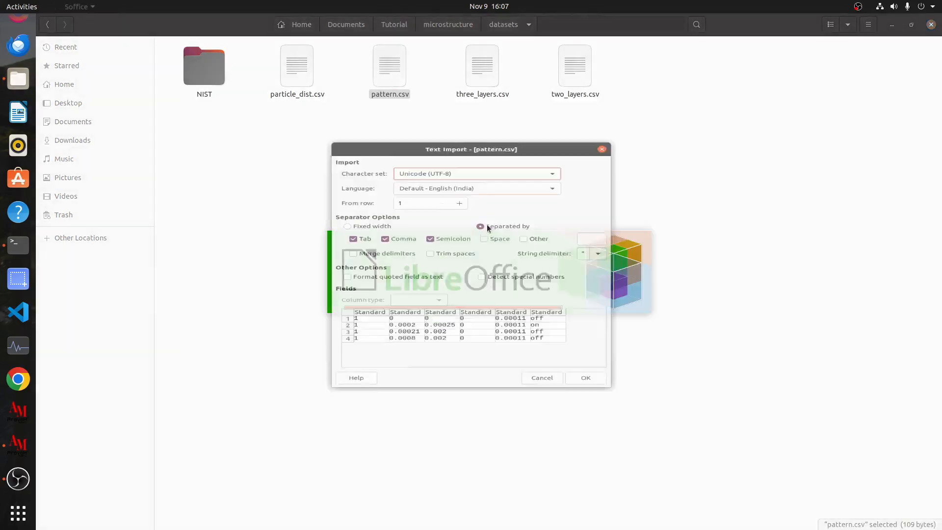
pyautogui.click(586, 415)
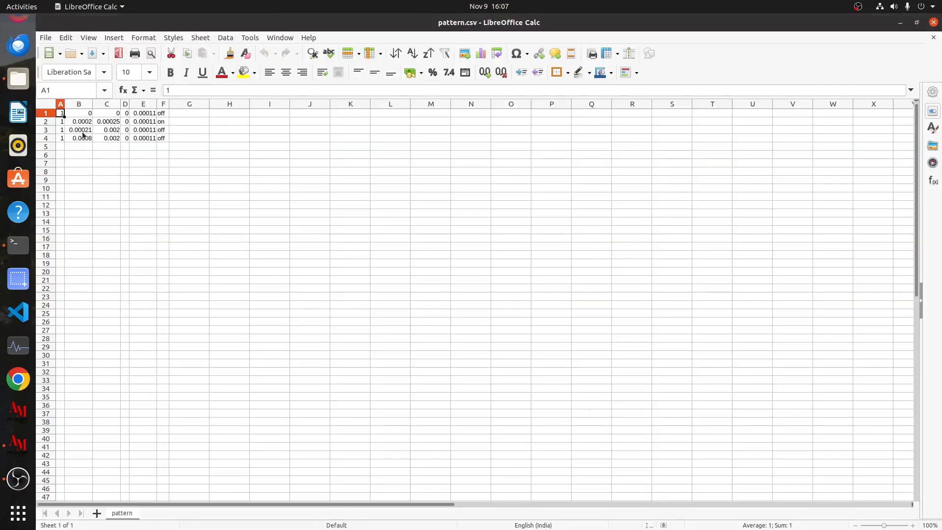
# Step: Examine the scan pattern's columns A to F in rows 1 to 4, including the on/off entries in column F
pyautogui.moveTo(63, 117); pyautogui.dragTo(149, 137)
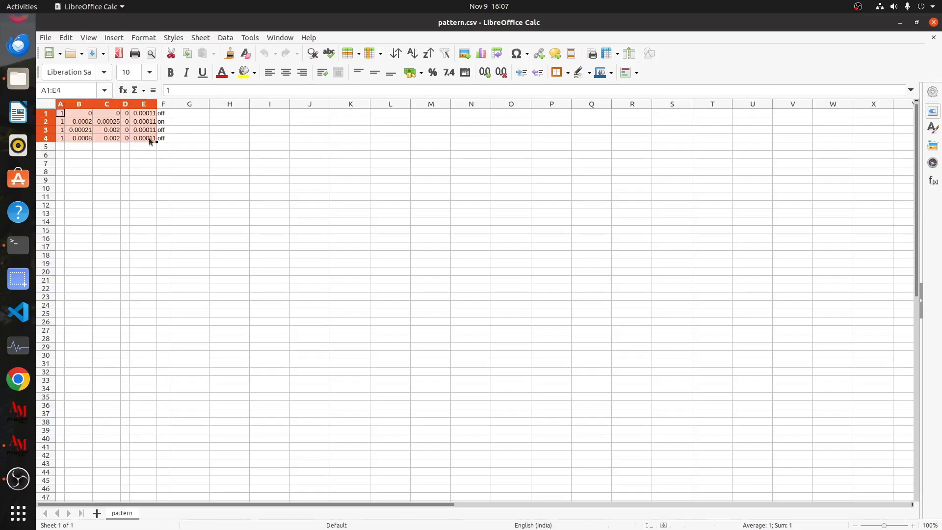
pyautogui.click(146, 149)
pyautogui.moveTo(62, 114); pyautogui.dragTo(62, 139)
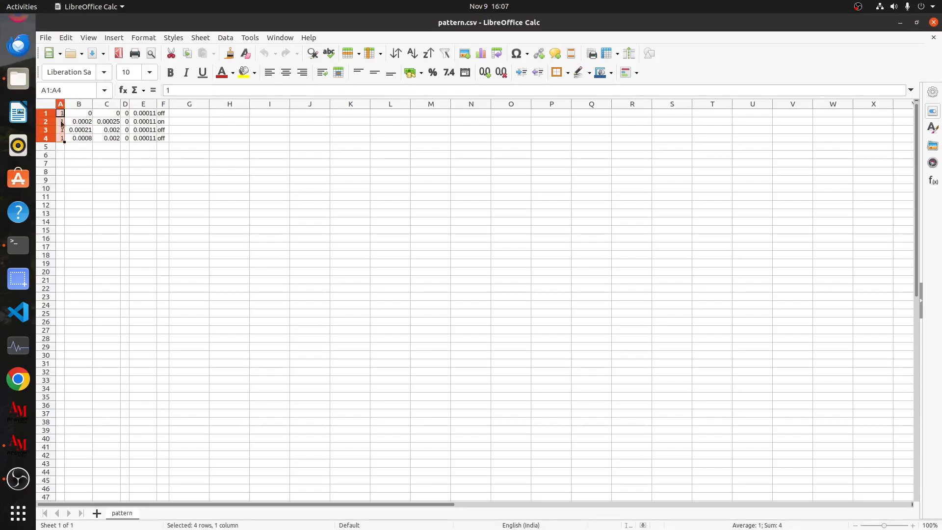
pyautogui.click(62, 114)
pyautogui.moveTo(61, 115); pyautogui.dragTo(163, 136)
pyautogui.click(86, 137)
pyautogui.click(125, 154)
pyautogui.click(163, 130)
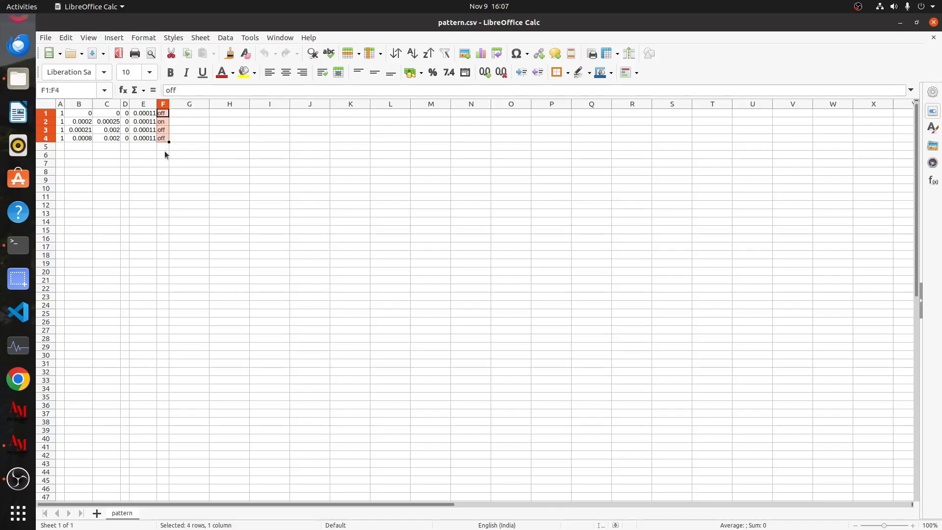
pyautogui.click(163, 153)
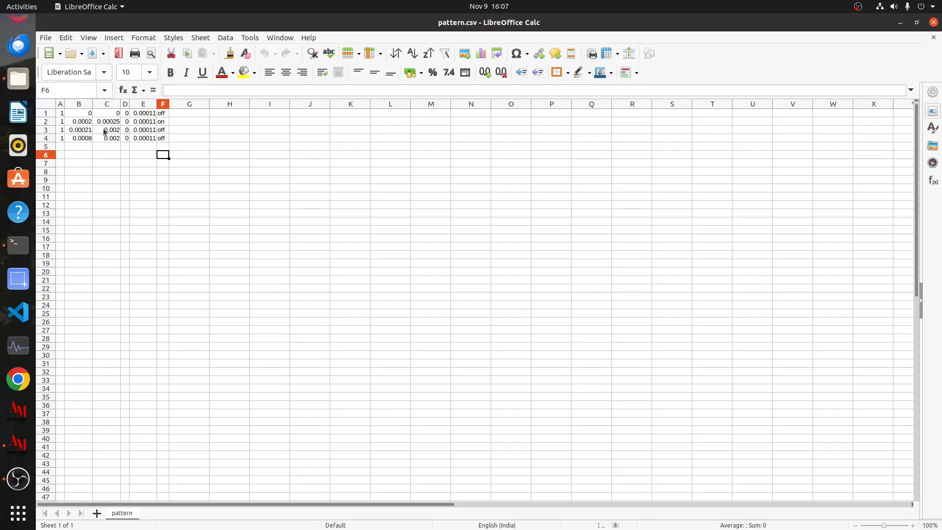
# Step: Compare the column B and C values in rows 3 and 4 of the scan pattern
pyautogui.moveTo(79, 129); pyautogui.dragTo(161, 141)
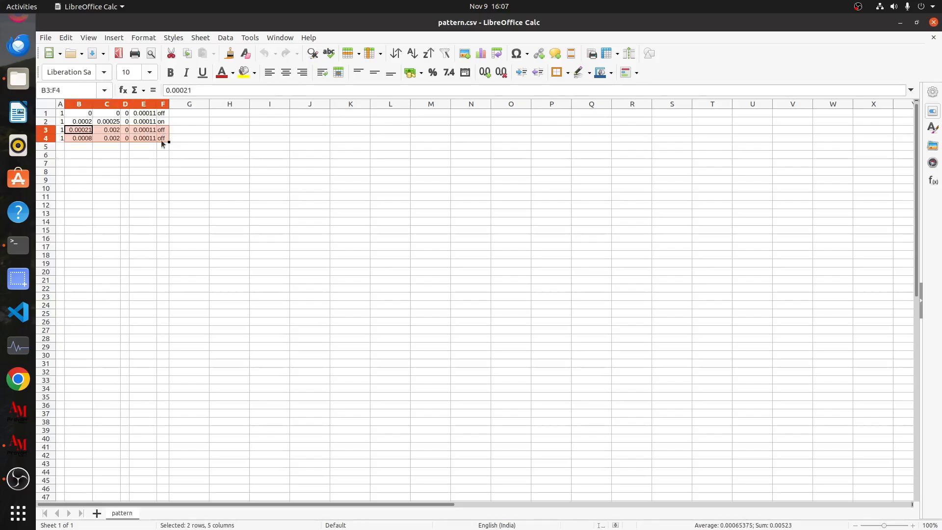
pyautogui.click(114, 132)
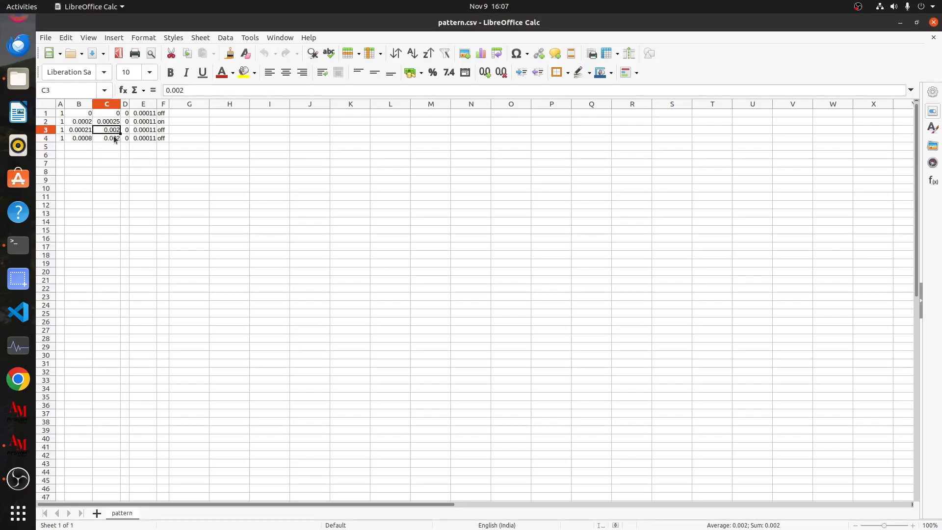
pyautogui.click(114, 138)
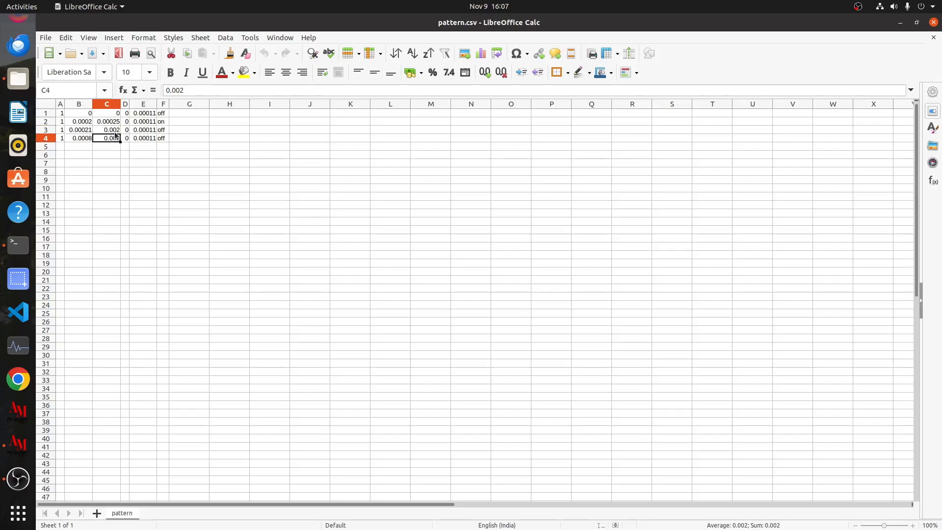
pyautogui.click(86, 132)
pyautogui.click(86, 140)
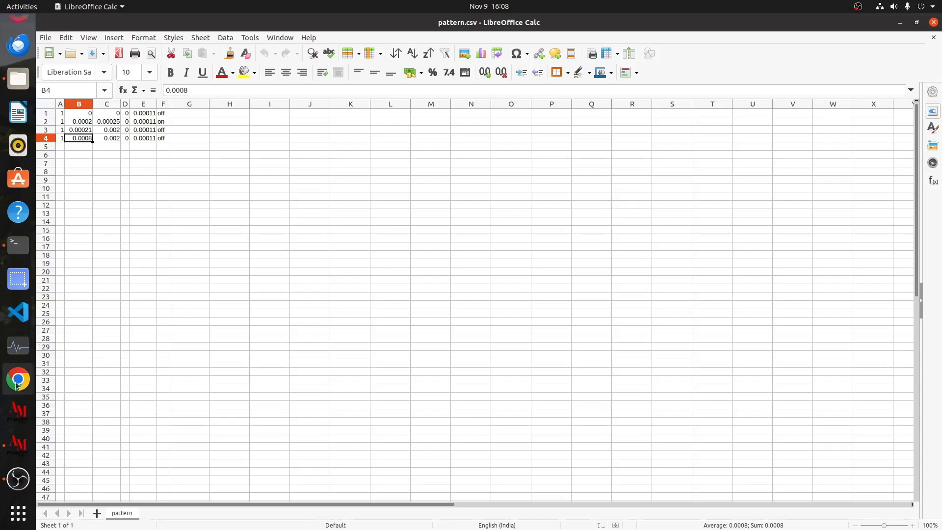
# Step: Switch to AM PravaH and check the laser scanning speed in the microstructure settings
pyautogui.click(18, 445)
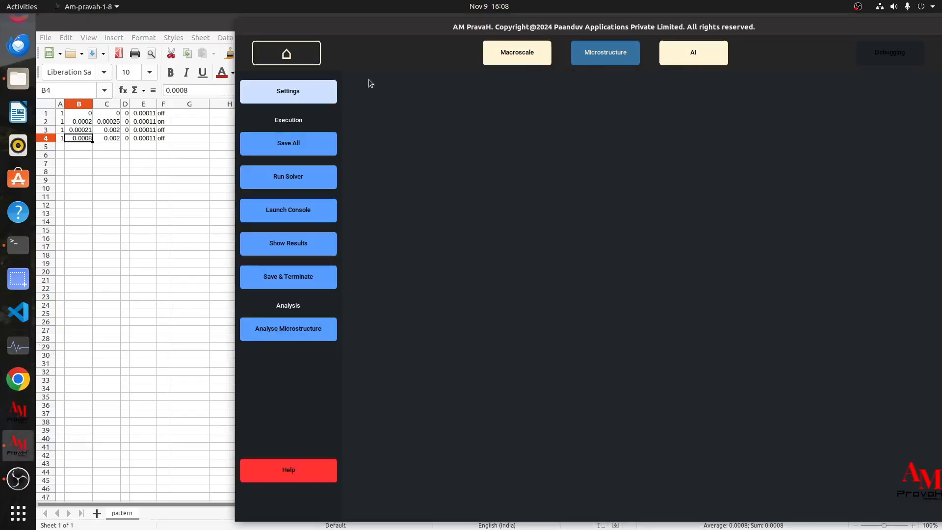
pyautogui.click(294, 92)
pyautogui.moveTo(422, 31); pyautogui.dragTo(414, 31)
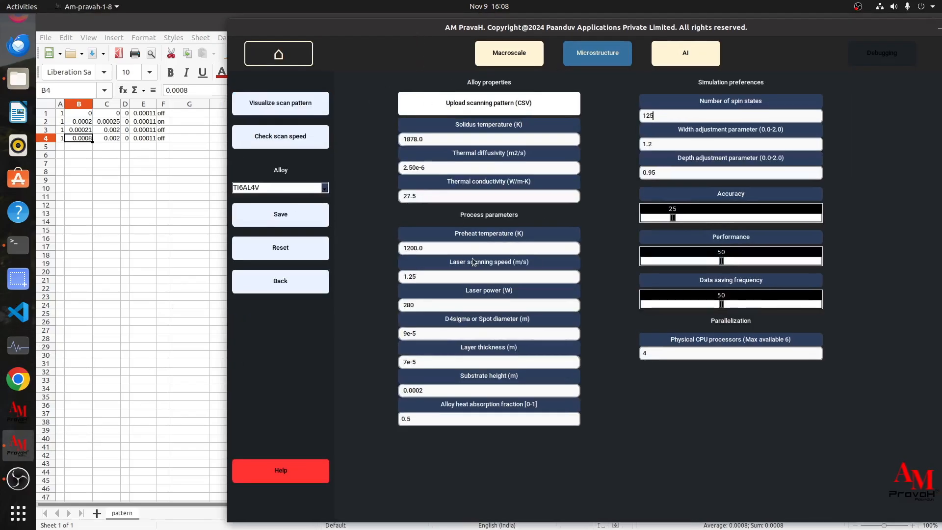
pyautogui.click(441, 278)
pyautogui.moveTo(440, 278); pyautogui.dragTo(403, 278)
# Step: Return to pattern.csv in LibreOffice Calc and review its coordinate columns and the on/off column F
pyautogui.click(136, 208)
pyautogui.click(99, 155)
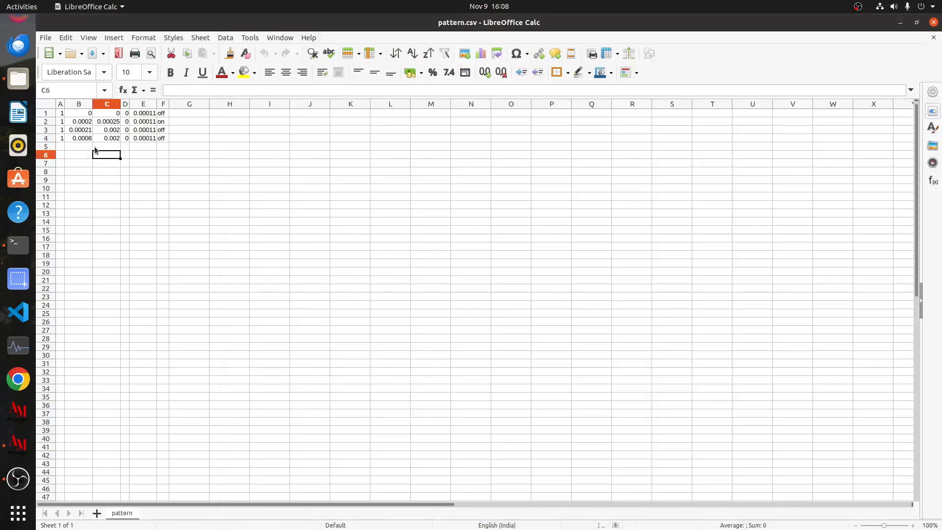
pyautogui.moveTo(84, 115); pyautogui.dragTo(149, 137)
pyautogui.click(126, 162)
pyautogui.click(141, 179)
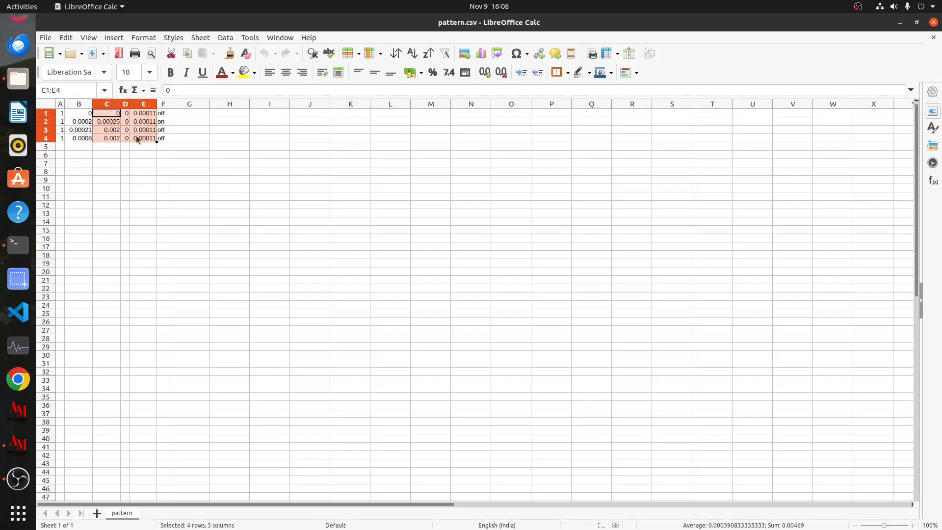
pyautogui.click(155, 180)
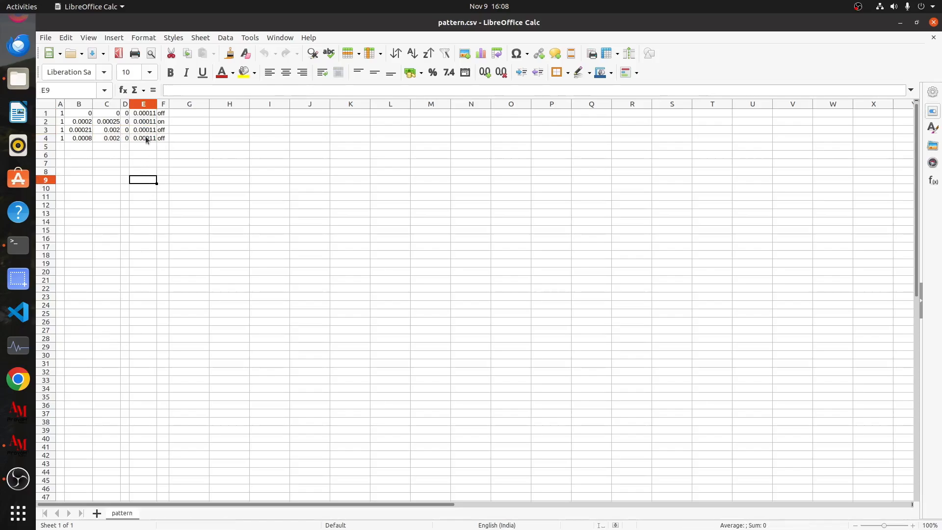
pyautogui.moveTo(163, 115); pyautogui.dragTo(164, 139)
pyautogui.click(171, 155)
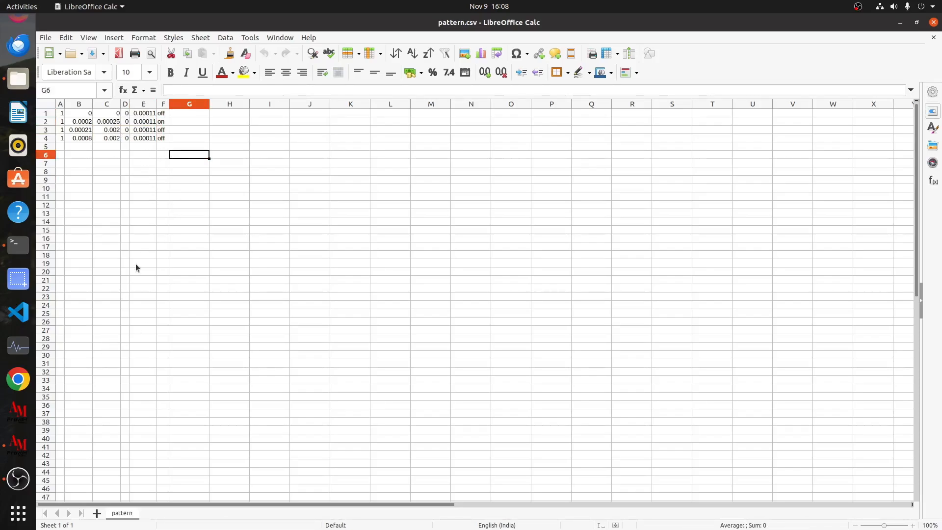
# Step: Review rows 1 to 4 of column B in pattern.csv and recheck AM PravaH's microstructure settings before returning to the spreadsheet
pyautogui.moveTo(81, 115); pyautogui.dragTo(83, 141)
pyautogui.click(105, 197)
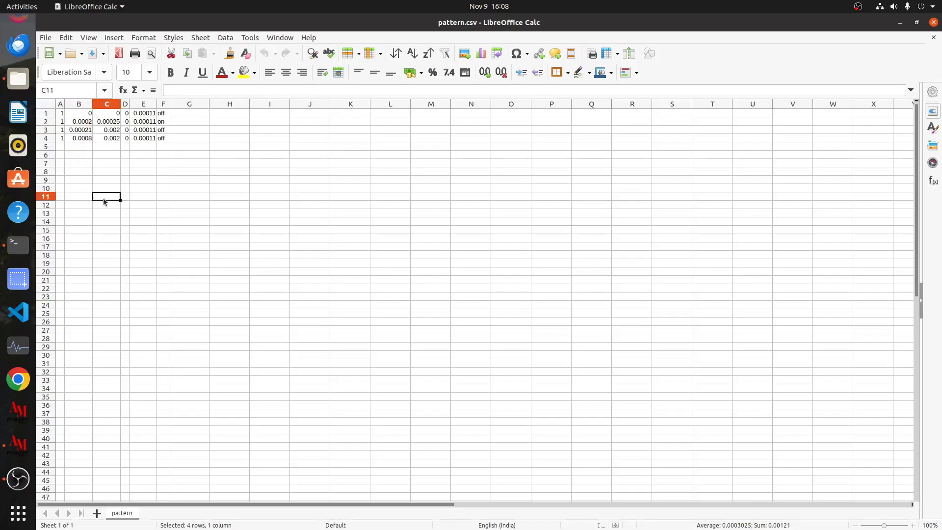
pyautogui.click(14, 451)
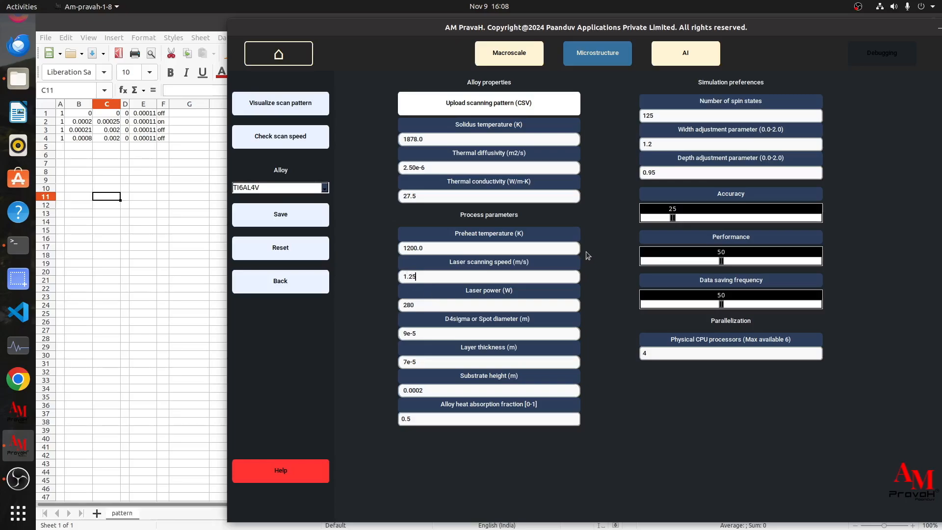
pyautogui.click(192, 231)
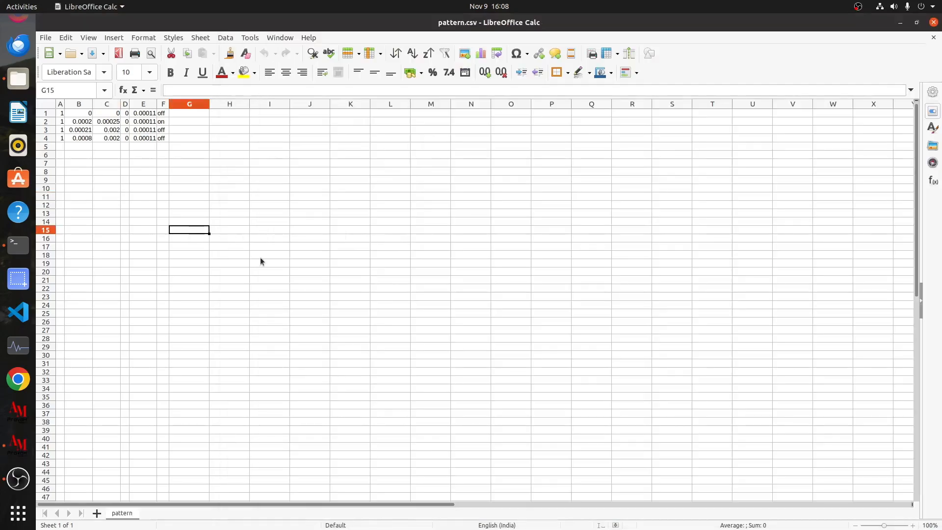
# Step: Close pattern.csv and open two_layers.csv from the datasets folder in LibreOffice Calc with the default import options
pyautogui.click(933, 24)
pyautogui.click(222, 151)
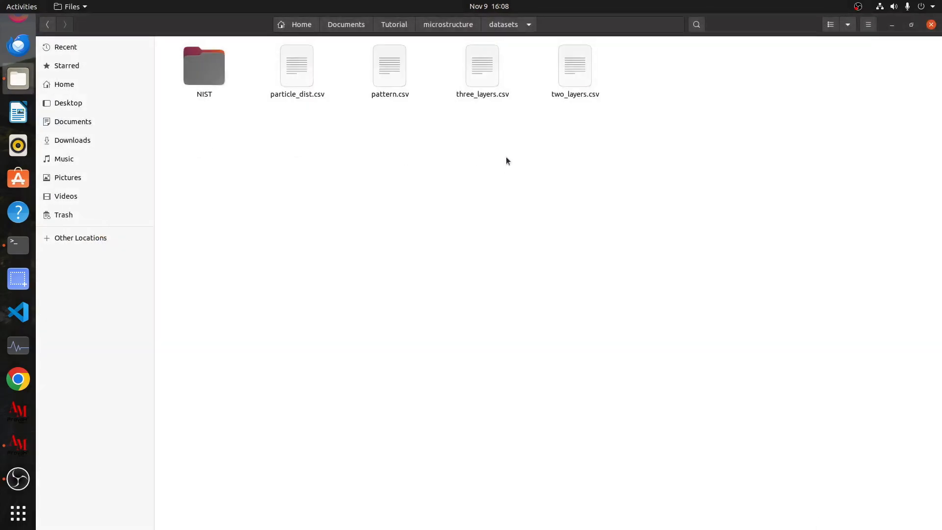
pyautogui.doubleClick(587, 75)
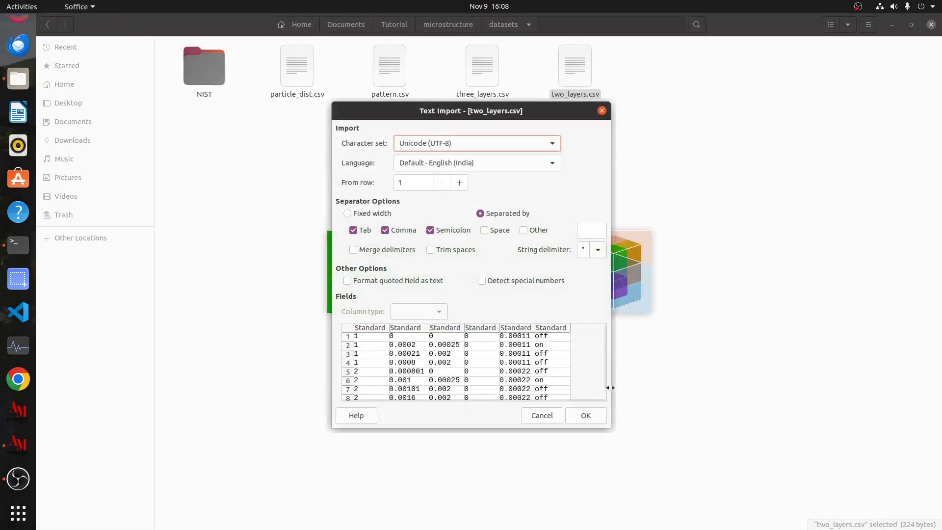
pyautogui.click(596, 415)
pyautogui.click(206, 247)
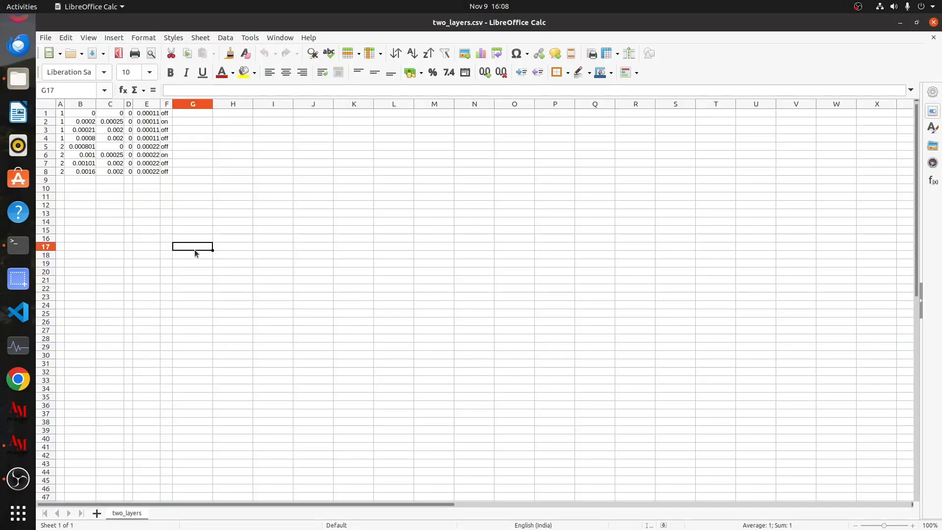
# Step: Examine the layer numbers in column A and the row 4 to row 5 transition in columns B, C and F
pyautogui.moveTo(62, 113); pyautogui.dragTo(62, 172)
pyautogui.click(184, 224)
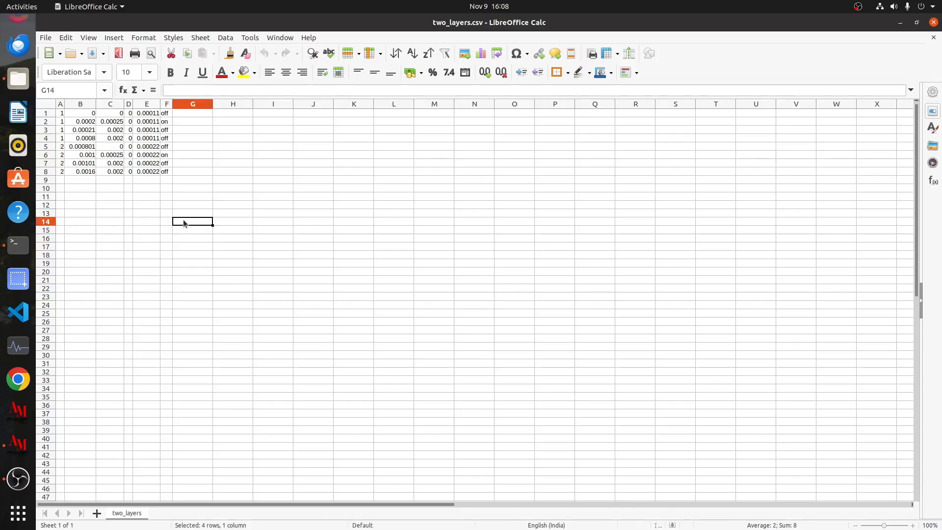
pyautogui.click(94, 141)
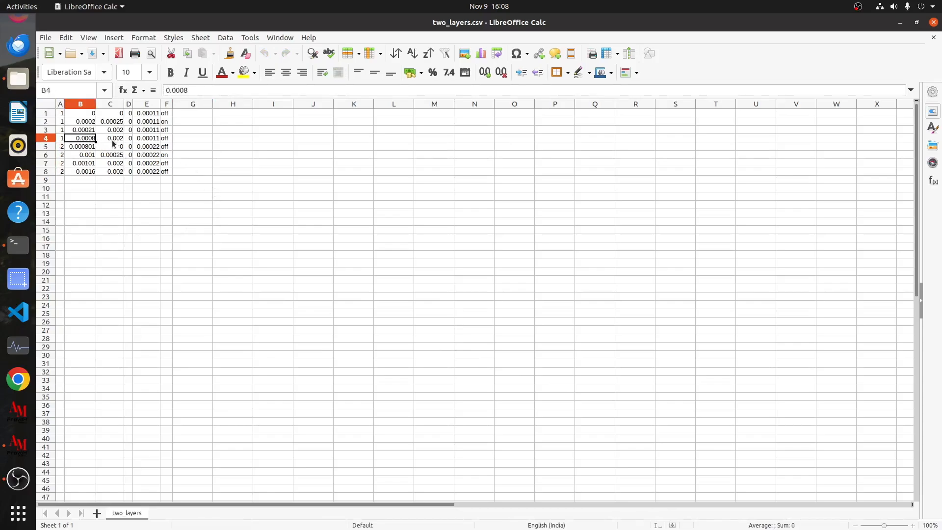
pyautogui.click(167, 140)
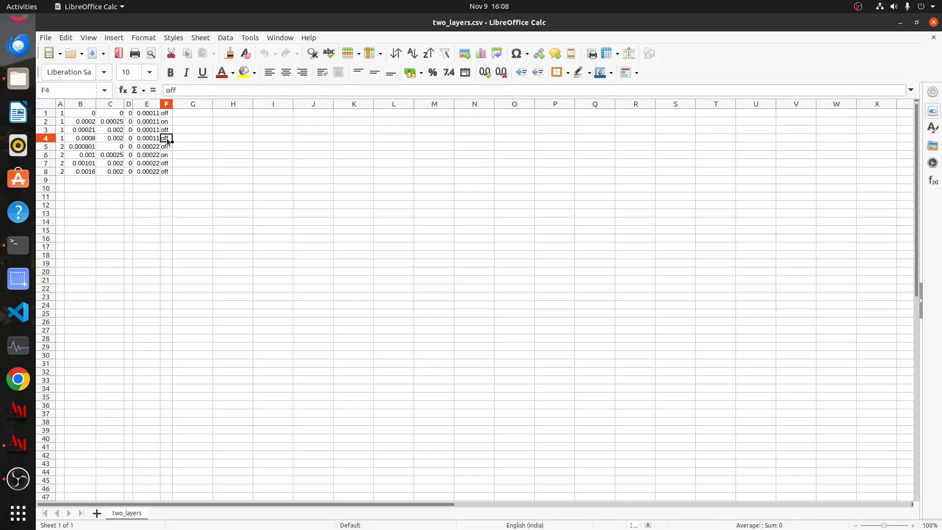
pyautogui.click(167, 147)
pyautogui.click(91, 147)
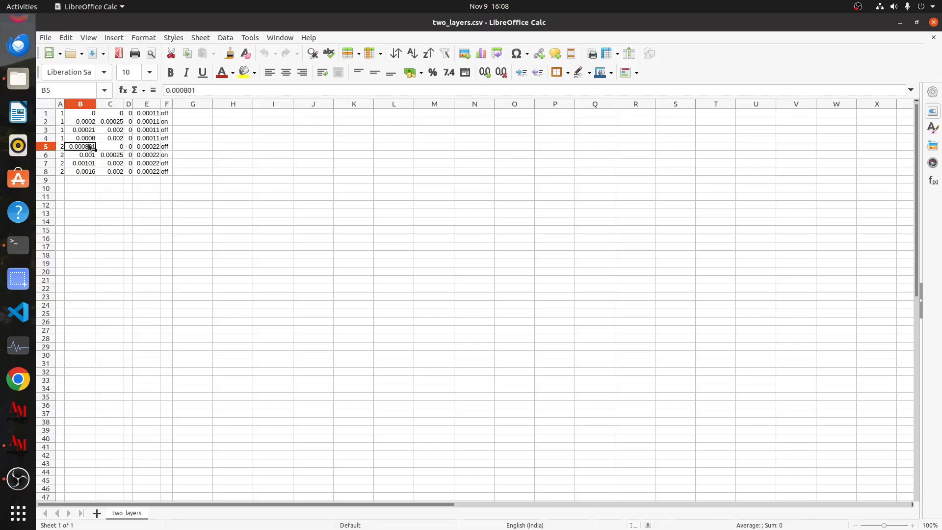
pyautogui.click(117, 148)
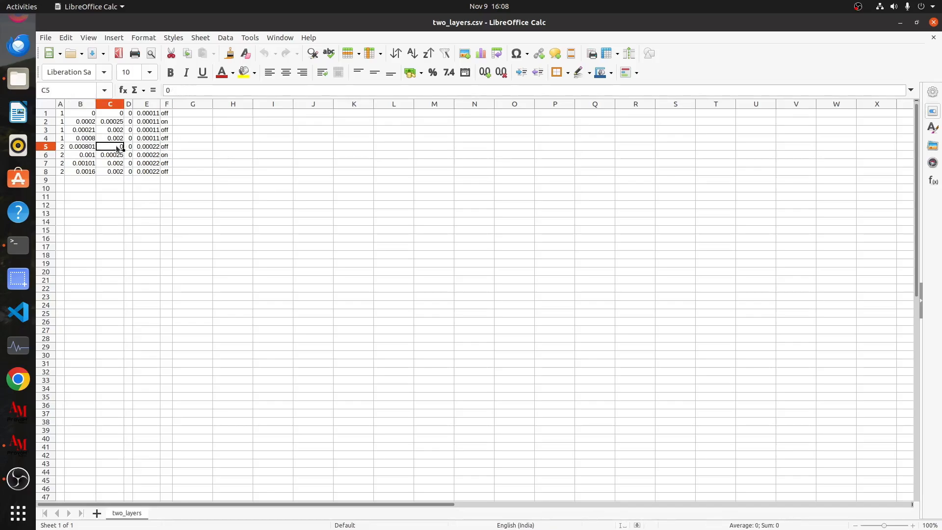
# Step: Enlarge the sheet to 200% and compare cells B4 and B5, where the first layer ends and the second begins
pyautogui.click(92, 147)
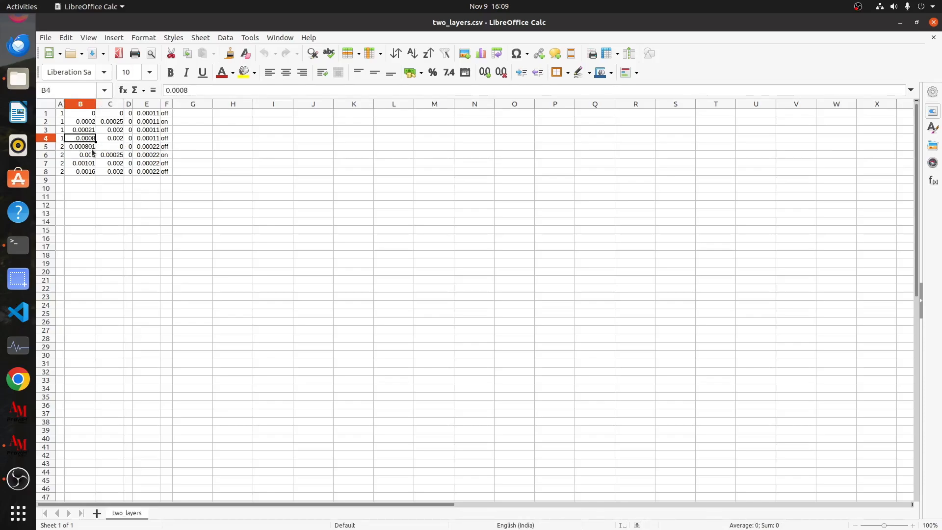
pyautogui.click(91, 142)
pyautogui.scroll(5, 91, 142)
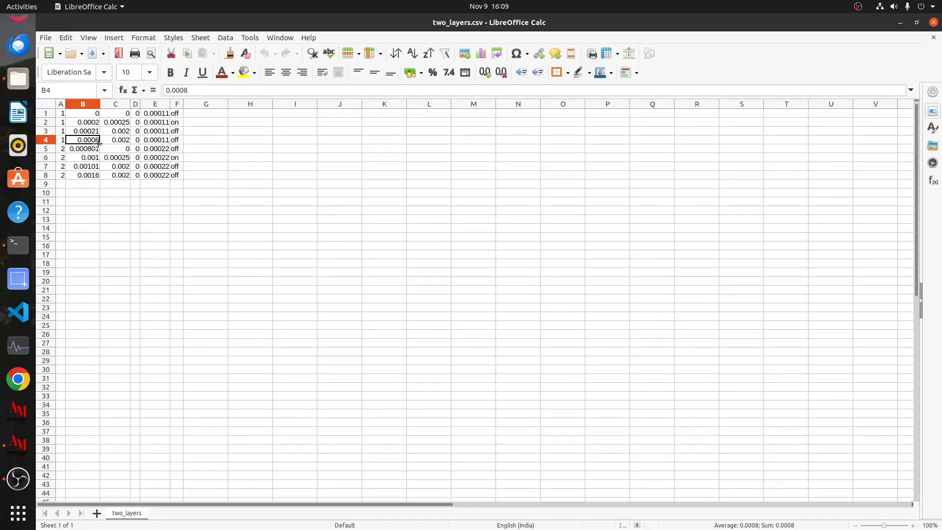
pyautogui.click(129, 181)
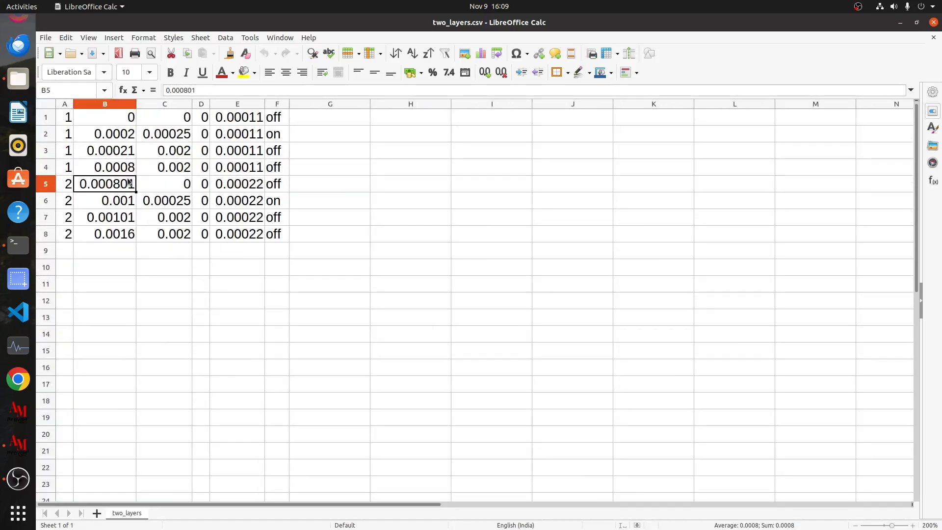
pyautogui.click(131, 170)
pyautogui.click(132, 186)
pyautogui.click(132, 172)
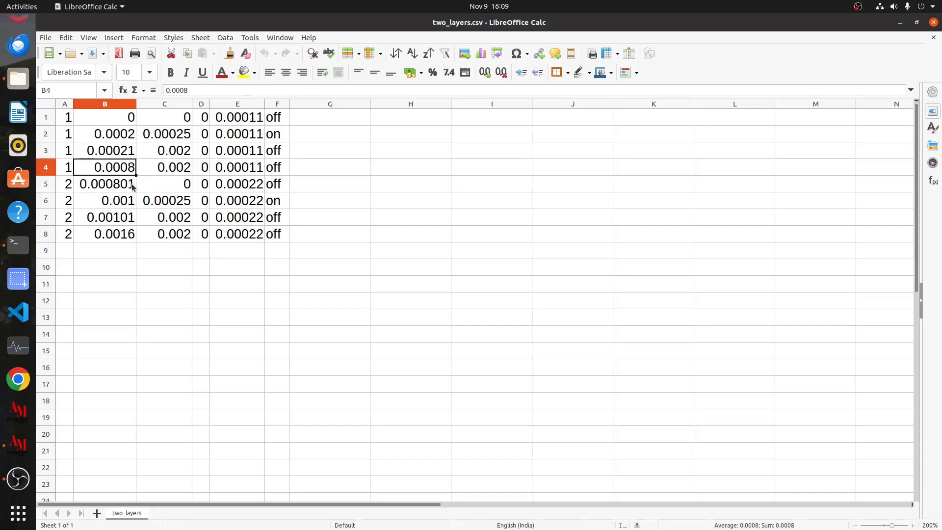
pyautogui.click(134, 186)
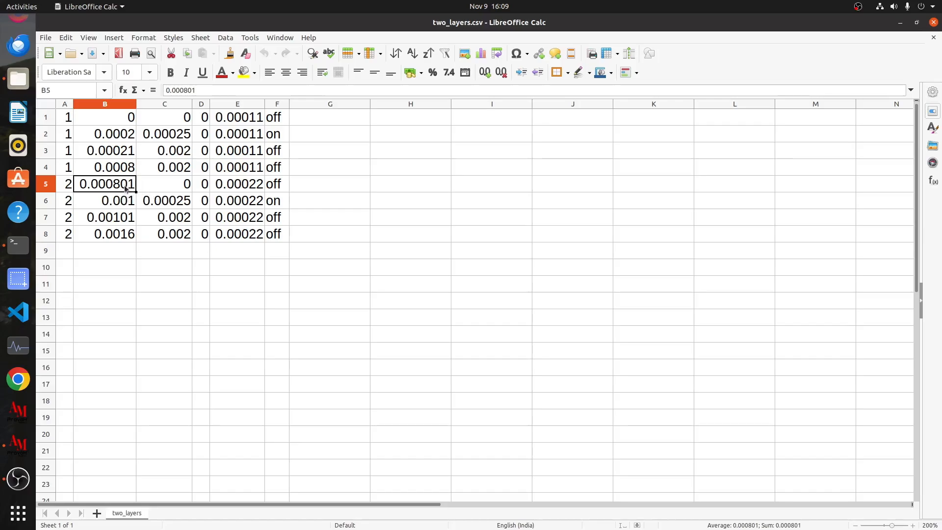
pyautogui.click(72, 187)
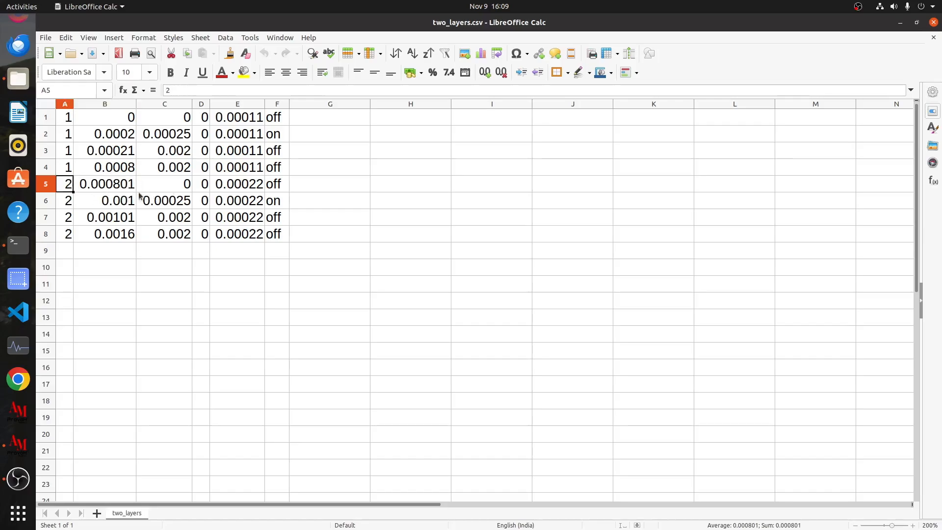
# Step: Close the spreadsheet, switch to AM PravaH and upload two_layers.csv from the datasets folder as the scanning pattern
pyautogui.click(933, 23)
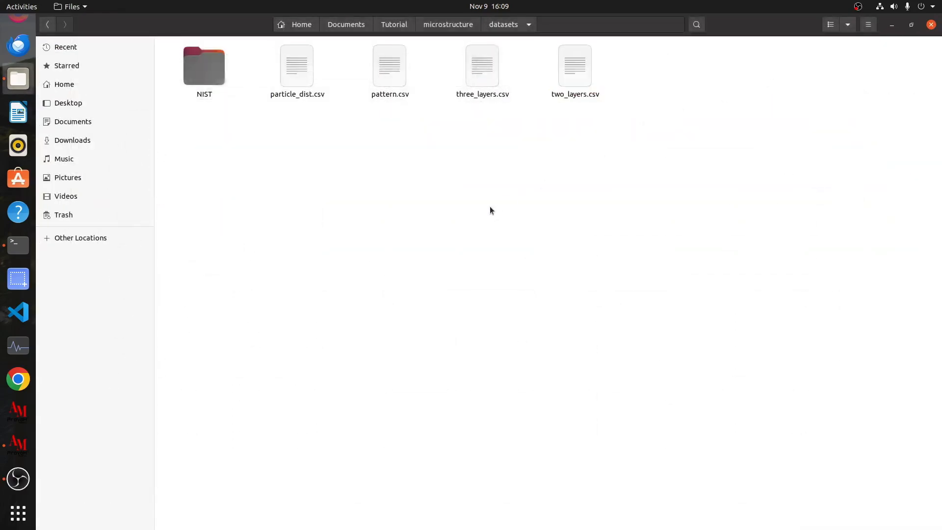
pyautogui.click(19, 445)
pyautogui.moveTo(510, 33); pyautogui.dragTo(497, 35)
pyautogui.click(475, 105)
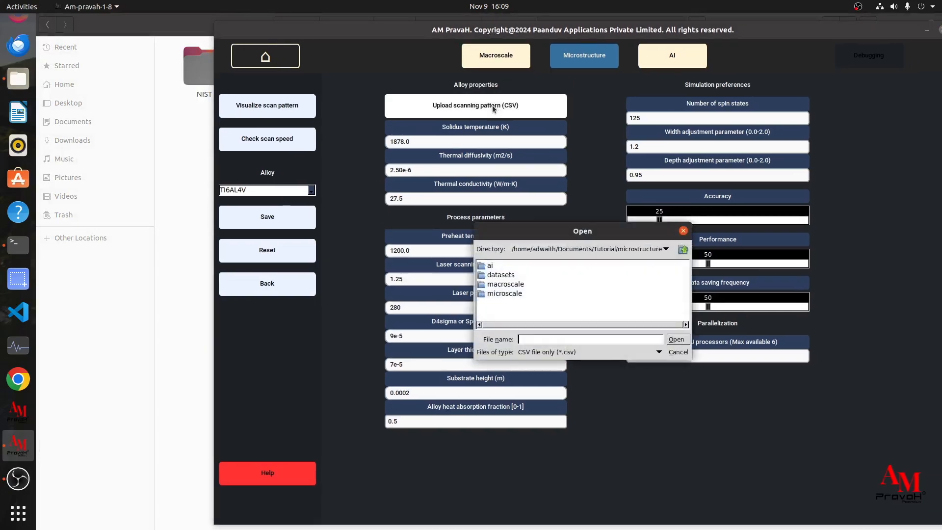
pyautogui.doubleClick(499, 274)
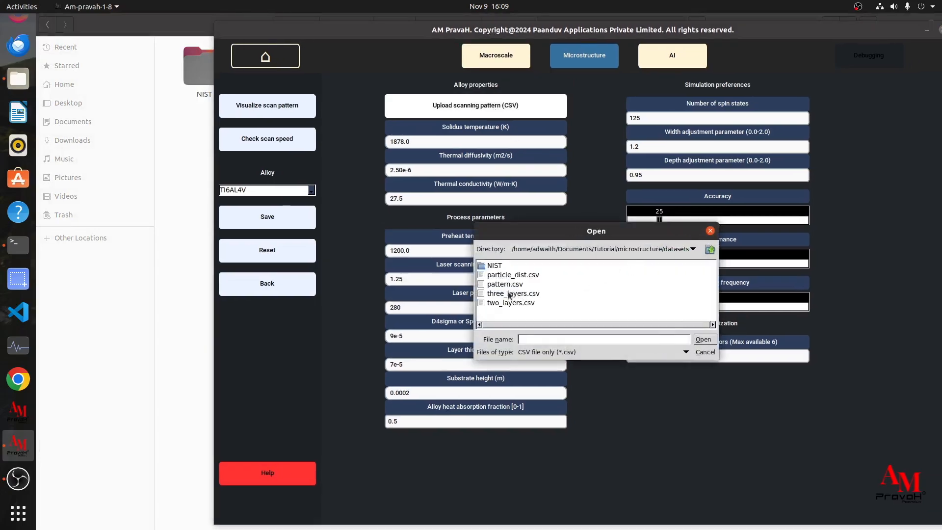
pyautogui.click(510, 302)
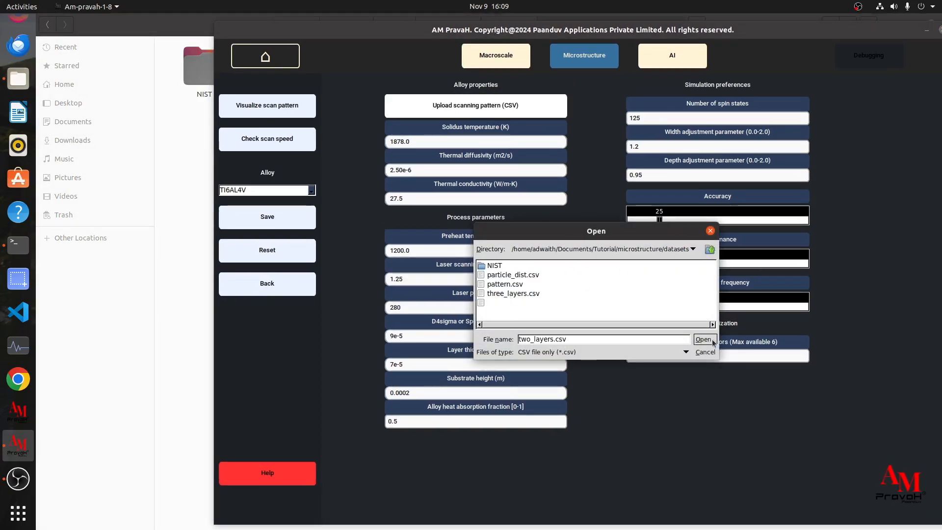
pyautogui.click(712, 340)
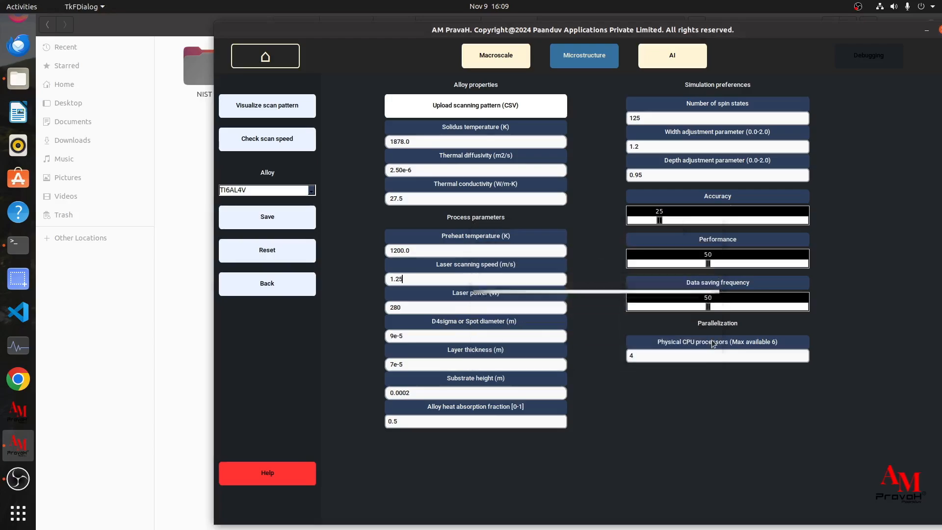
# Step: Save the microstructure settings, return to the execution options and check the terminal output
pyautogui.click(292, 222)
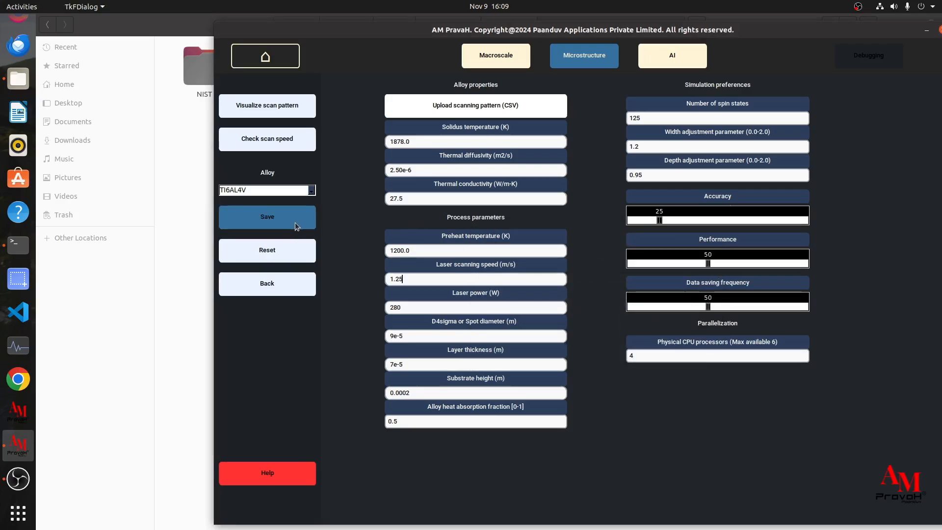
pyautogui.click(305, 284)
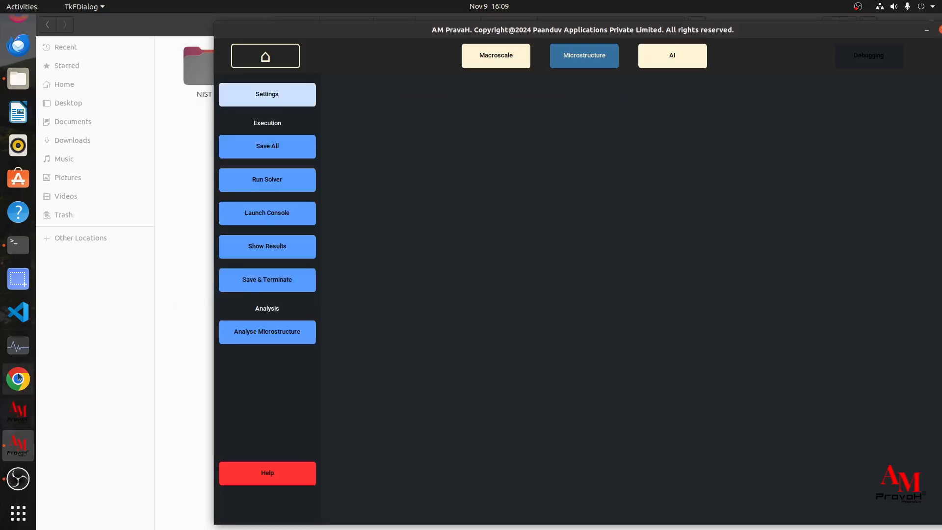
pyautogui.click(25, 251)
pyautogui.click(610, 231)
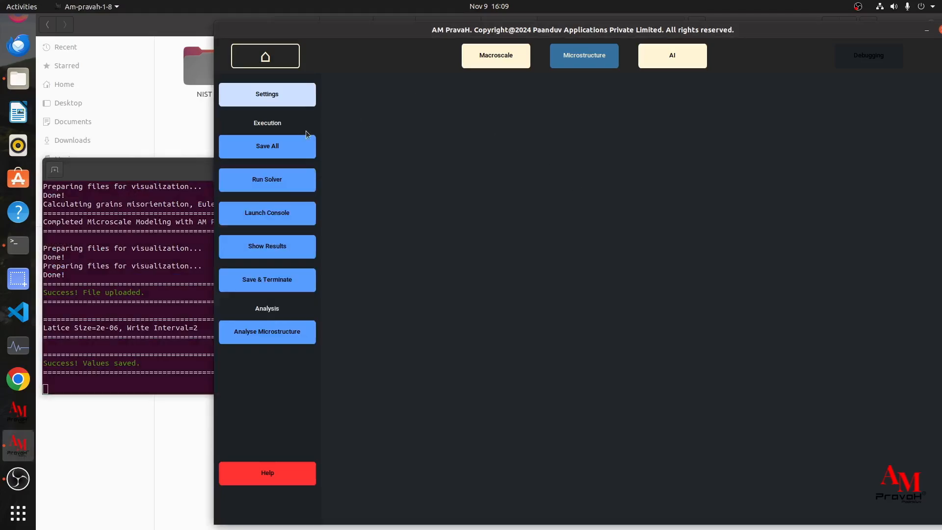
# Step: Reopen the microstructure settings, set Accuracy to 15, save the values and go back to the execution options
pyautogui.click(267, 94)
pyautogui.moveTo(661, 221); pyautogui.dragTo(641, 222)
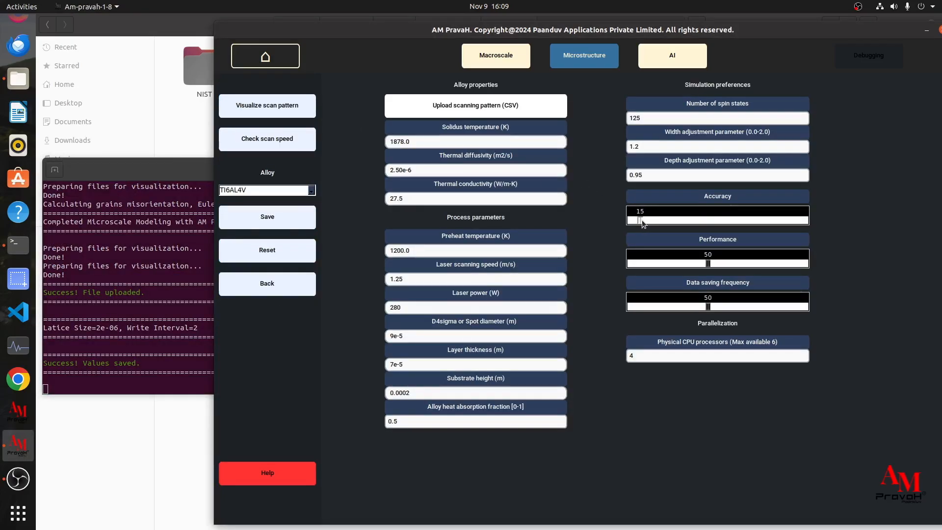
pyautogui.moveTo(388, 35); pyautogui.dragTo(367, 40)
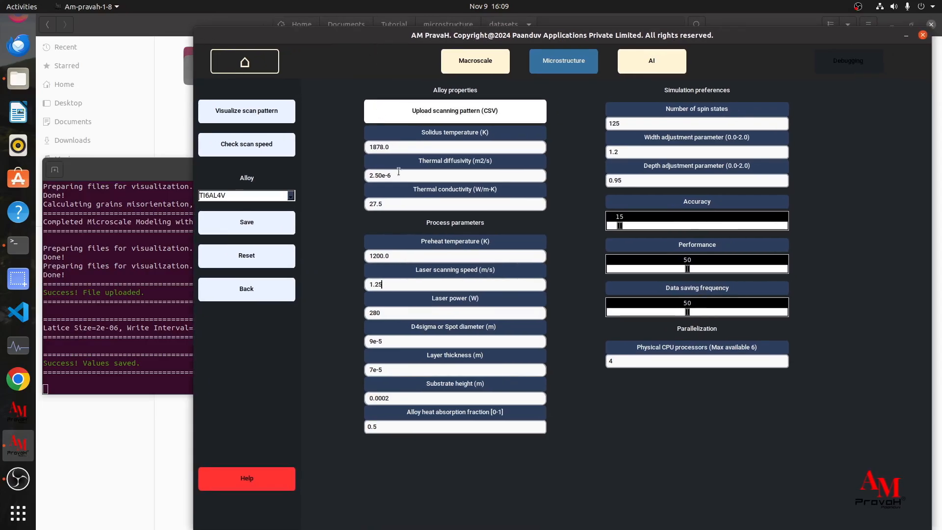
pyautogui.click(246, 221)
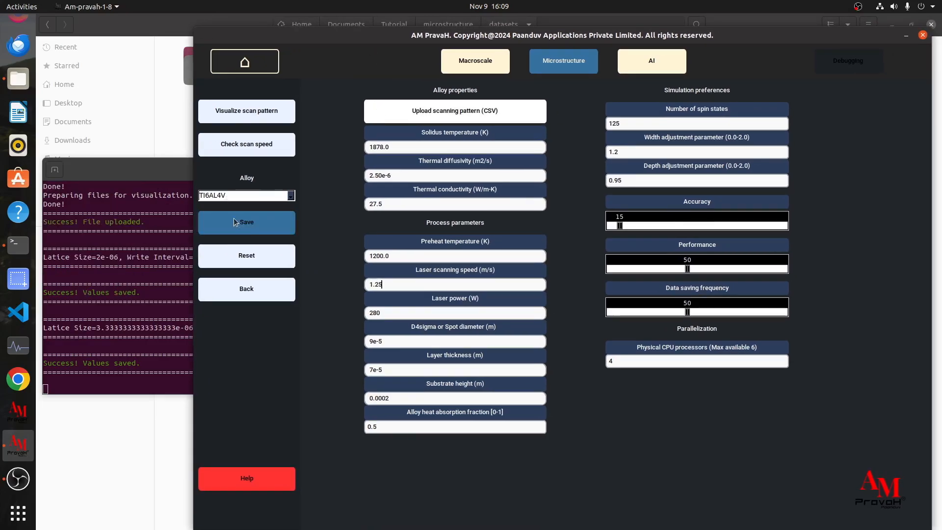
pyautogui.click(246, 289)
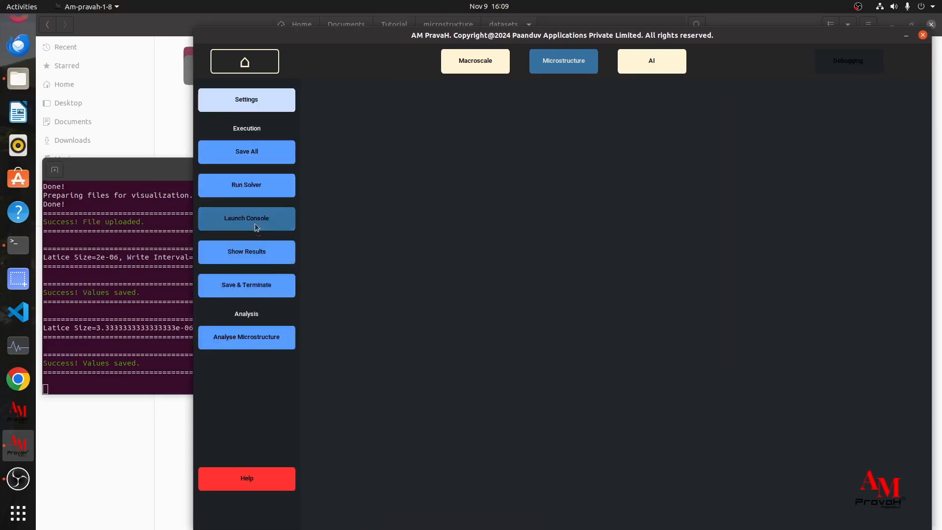
# Step: Save all settings and run the microstructure solver, checking its launch in the terminal
pyautogui.click(247, 156)
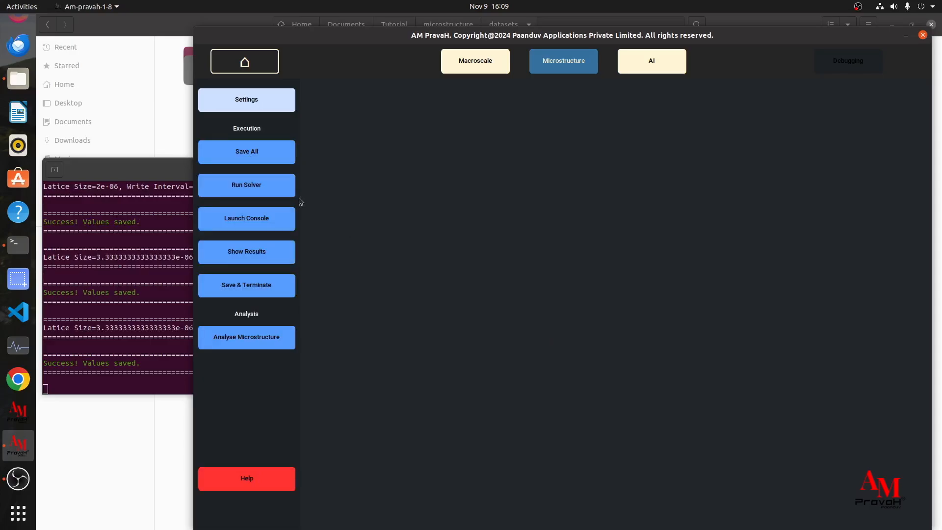
pyautogui.click(279, 191)
pyautogui.click(143, 309)
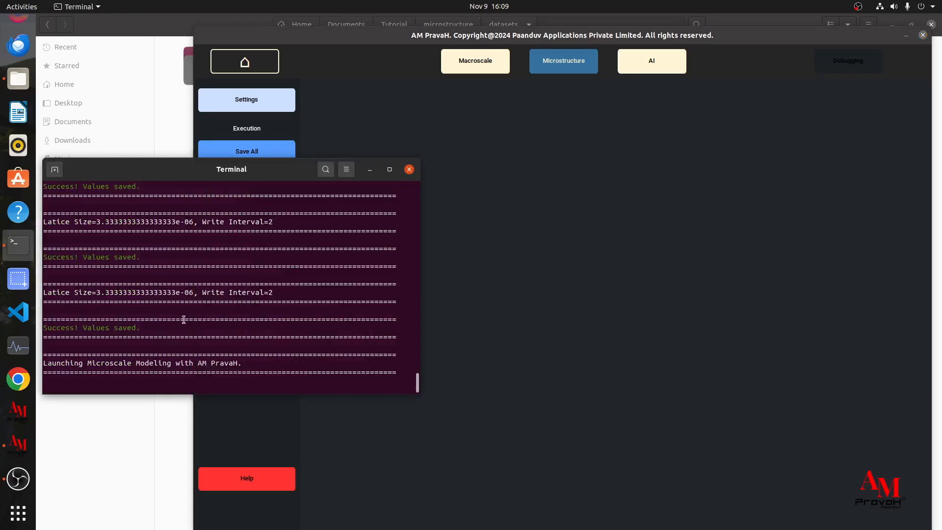
pyautogui.moveTo(203, 175); pyautogui.dragTo(204, 190)
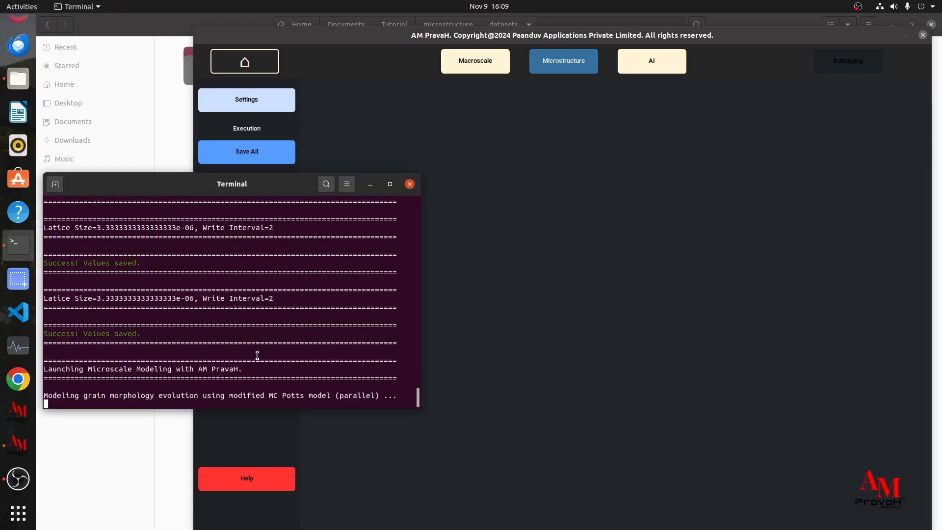
pyautogui.click(513, 317)
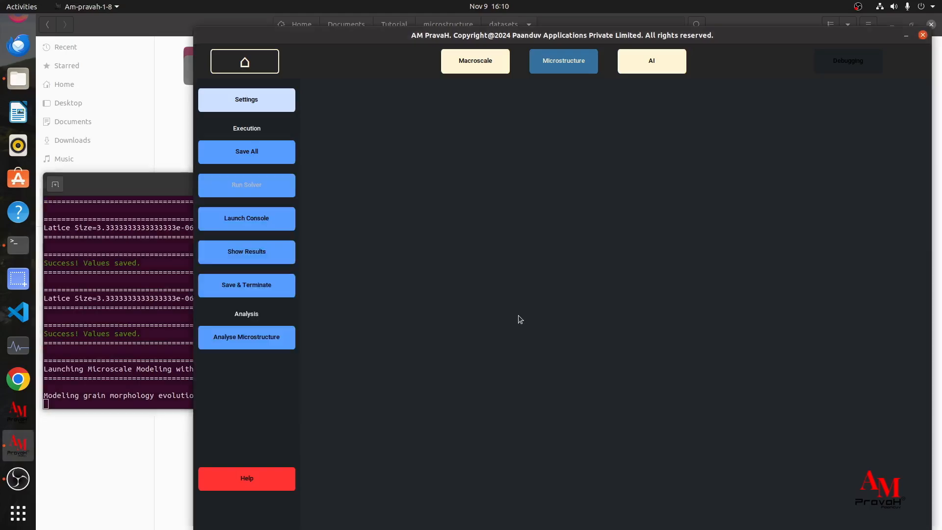
# Step: Check the terminal for the solver's completion status and return to AM PravaH
pyautogui.moveTo(367, 40); pyautogui.dragTo(367, 40)
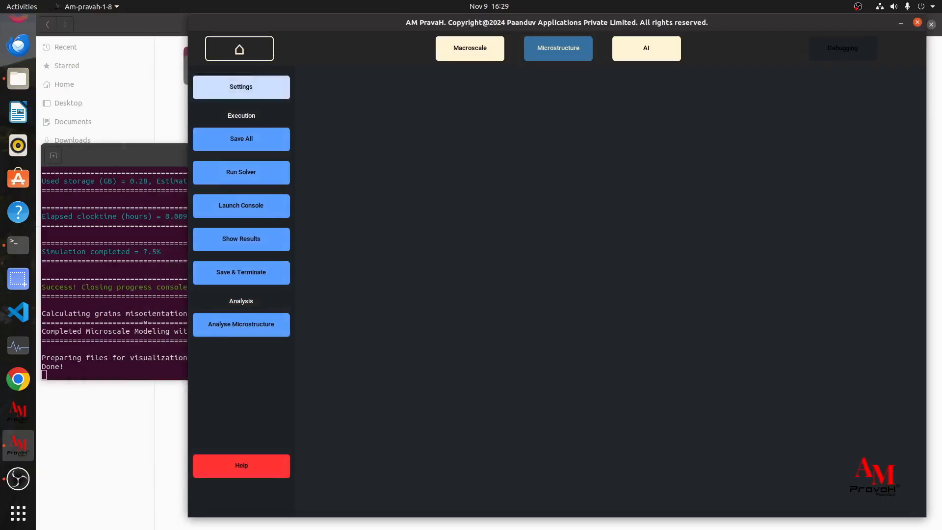
pyautogui.click(146, 318)
pyautogui.click(537, 273)
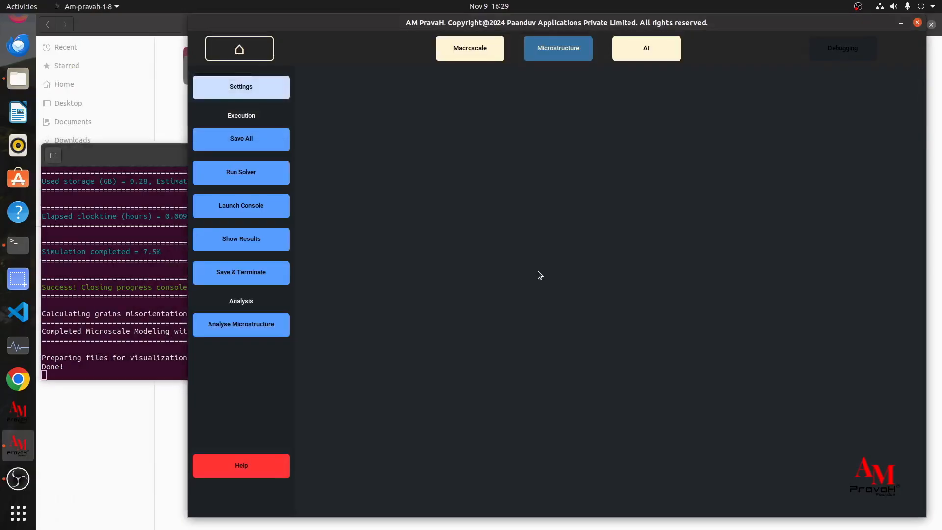
# Step: Open the microstructure simulation results from AM PravaH in ParaView and bring the whole cross-section into view
pyautogui.click(149, 317)
pyautogui.click(582, 262)
pyautogui.click(240, 240)
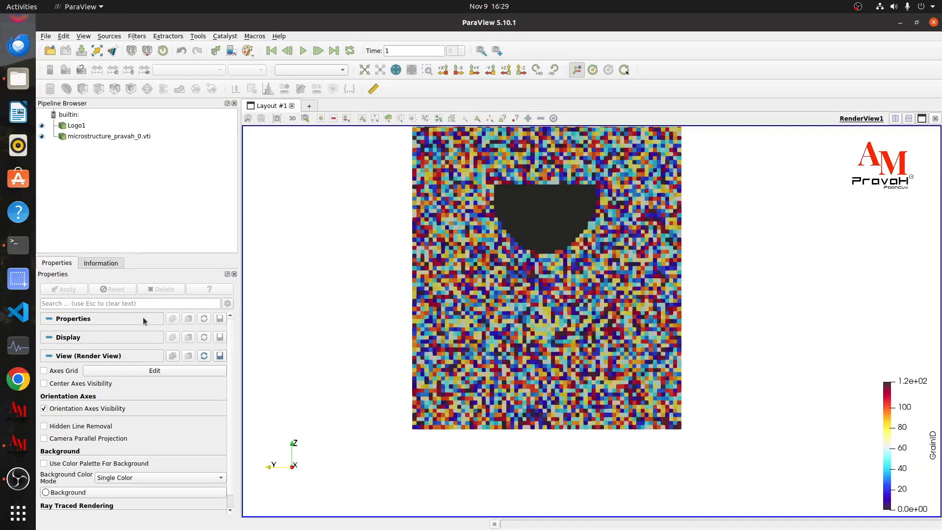
pyautogui.moveTo(526, 279); pyautogui.dragTo(530, 335)
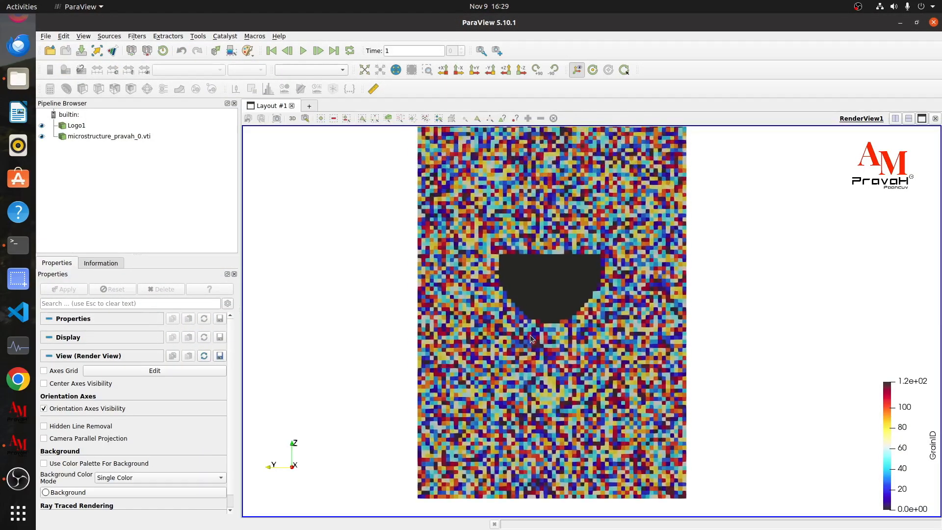
pyautogui.scroll(-2, 529, 335)
# Step: Reload microstructure_pravah_0.vti in ParaView, finding the new files in the series
pyautogui.click(96, 137)
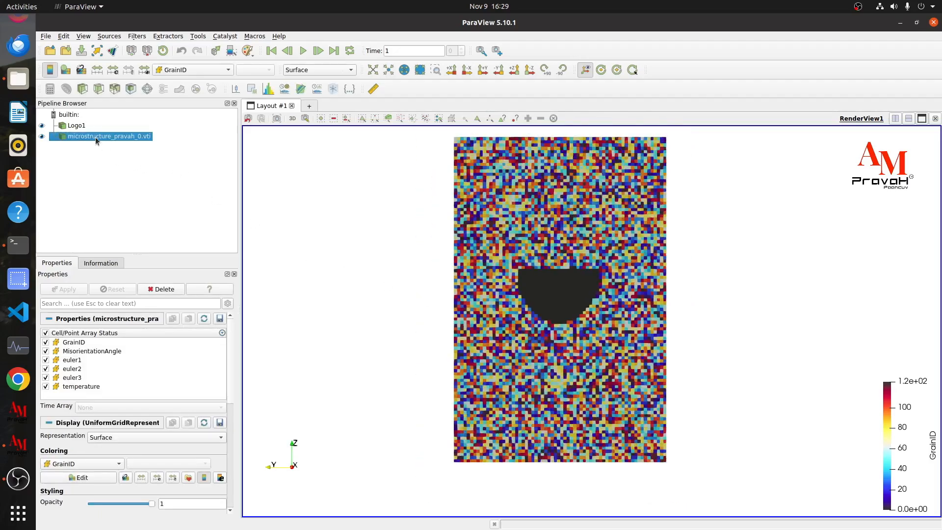
pyautogui.rightClick(95, 137)
pyautogui.click(130, 221)
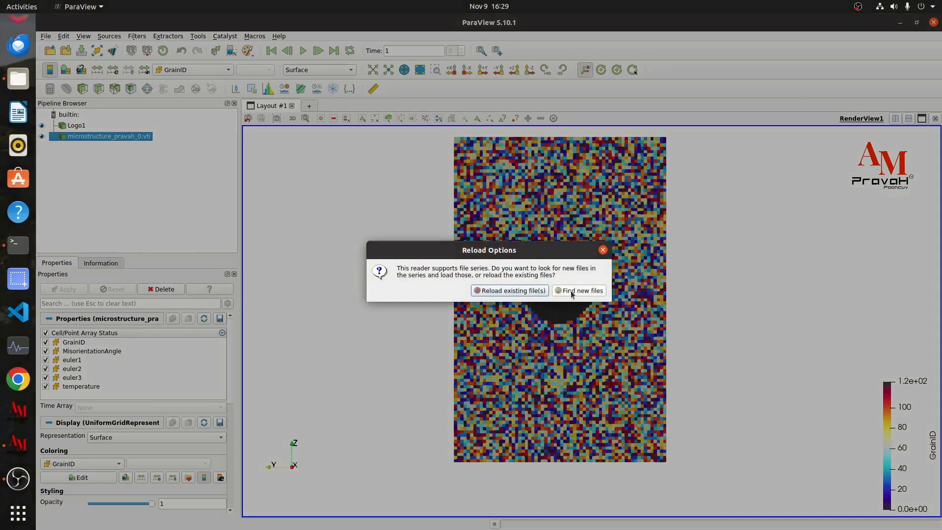
pyautogui.click(572, 290)
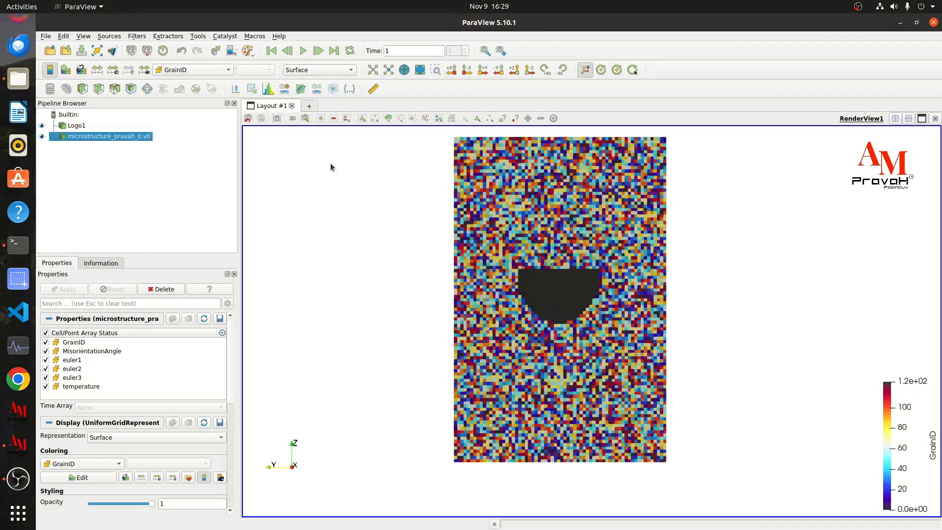
# Step: Add a plane Clip to microstructure_pravah_0.vti, try the Z normal and move the plane origin to about Z 58.57
pyautogui.click(82, 89)
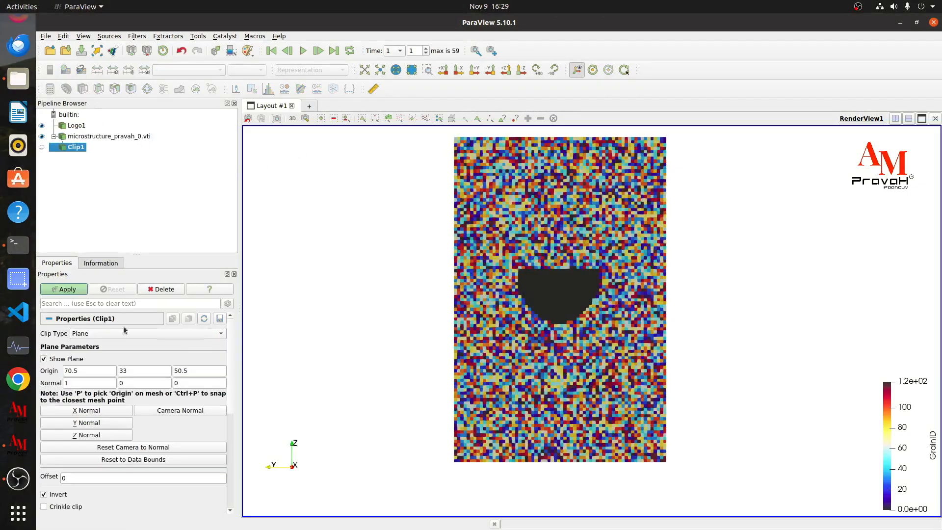
pyautogui.click(101, 435)
pyautogui.moveTo(490, 317); pyautogui.dragTo(521, 331)
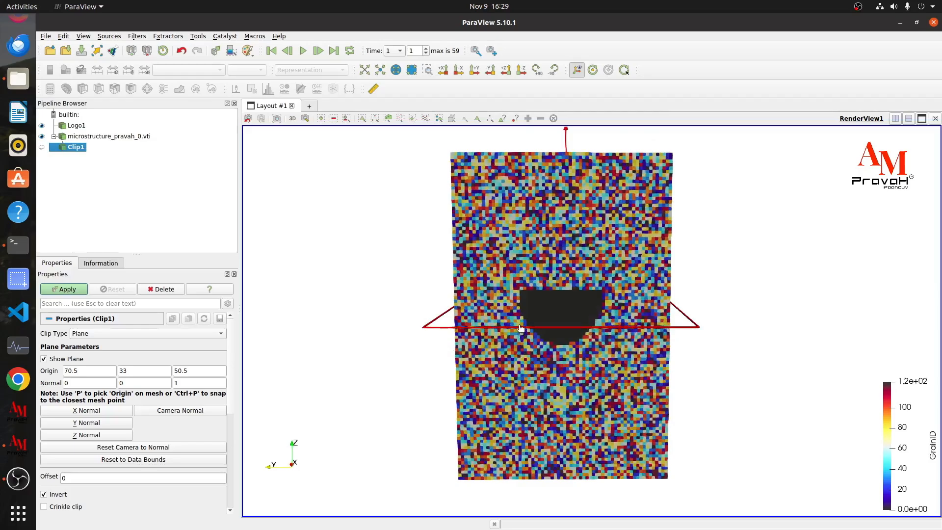
pyautogui.moveTo(520, 328); pyautogui.dragTo(518, 299)
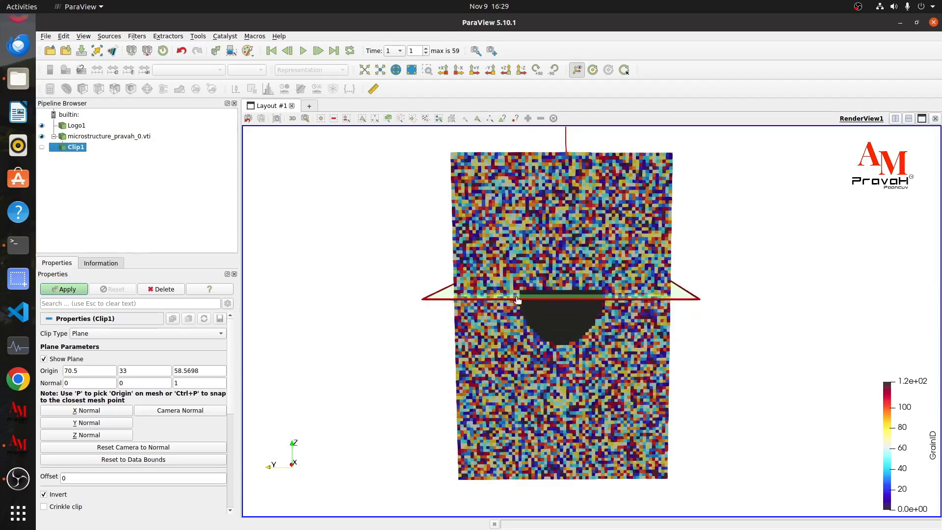
# Step: Set the clip plane to the Y normal, apply it and turn off Invert to keep the opposite half
pyautogui.click(95, 424)
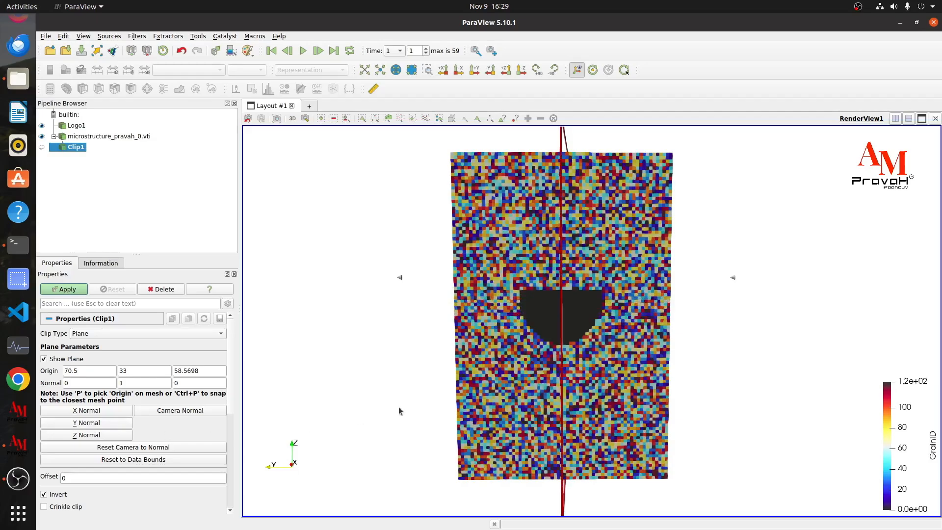
pyautogui.click(82, 289)
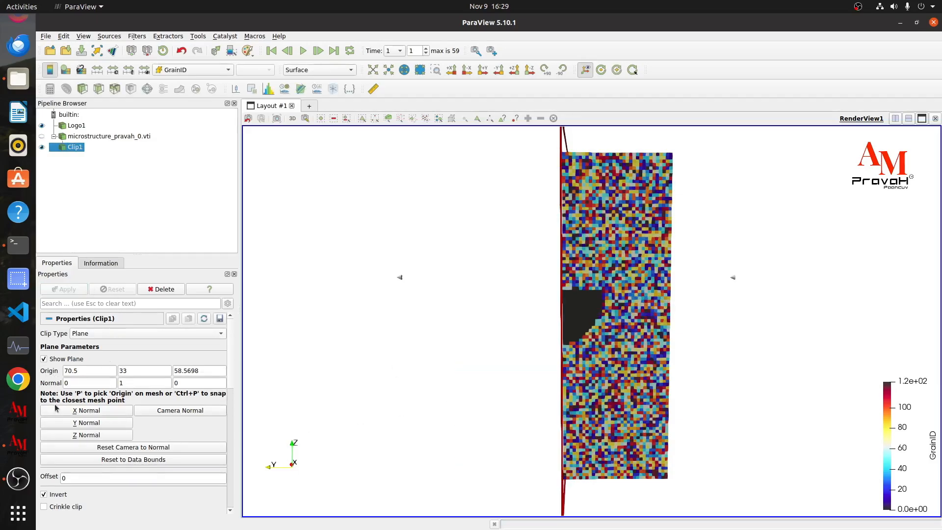
pyautogui.click(44, 494)
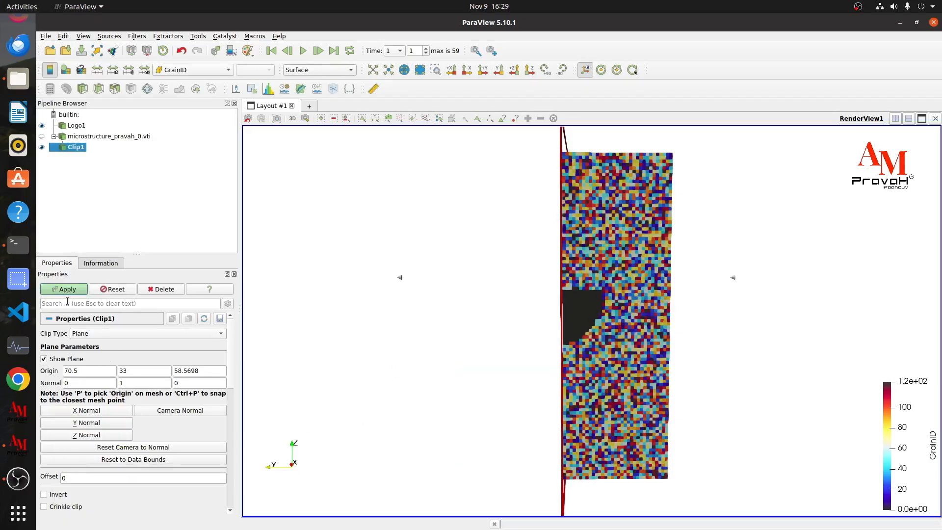
pyautogui.click(68, 293)
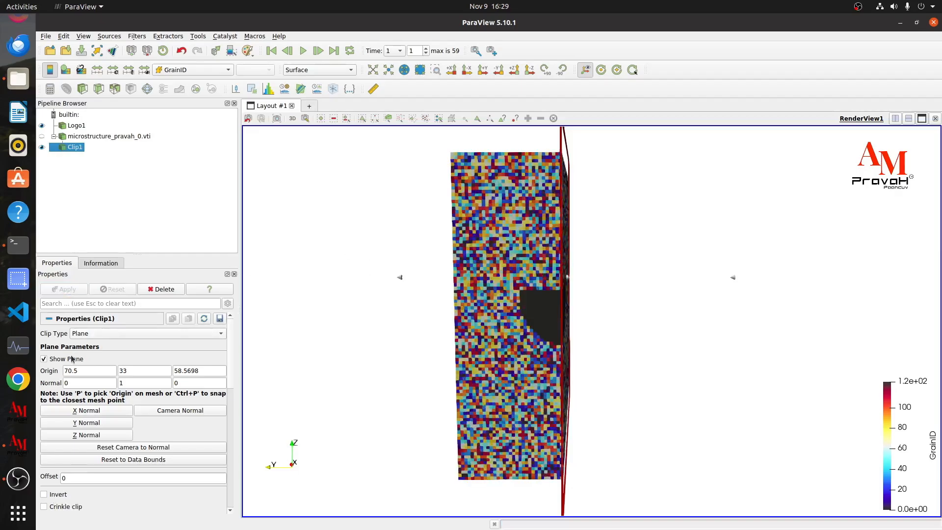
# Step: Hide the clip plane, view the clipped section along +Y and play the grain evolution through all time steps
pyautogui.click(44, 359)
pyautogui.click(482, 70)
pyautogui.scroll(1, 489, 308)
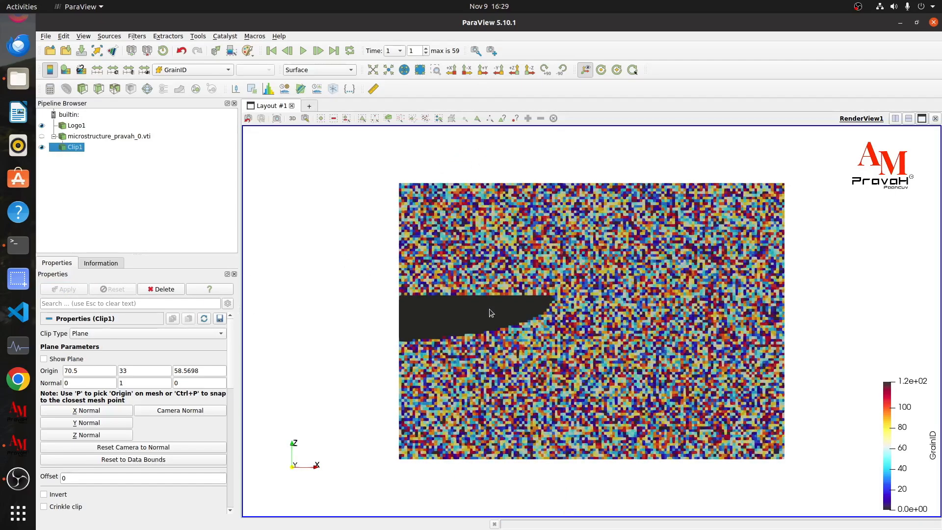
pyautogui.moveTo(490, 308); pyautogui.dragTo(474, 306)
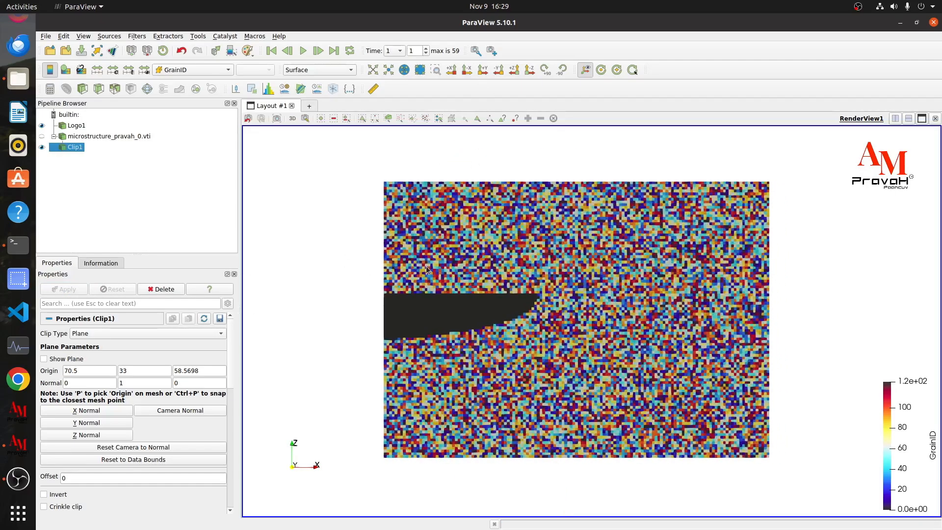
pyautogui.click(302, 50)
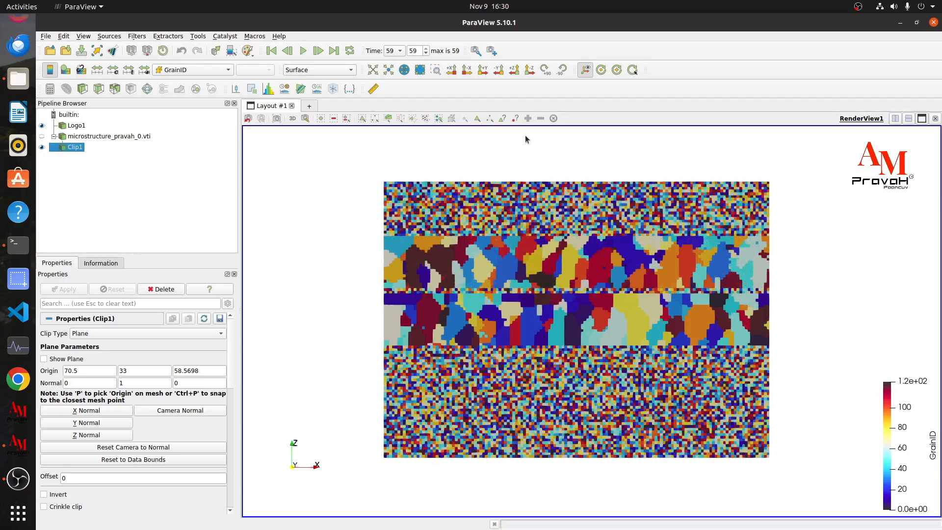
# Step: Show the unclipped microstructure in place of Clip1 and examine the two-layer grain structure along -X
pyautogui.click(466, 71)
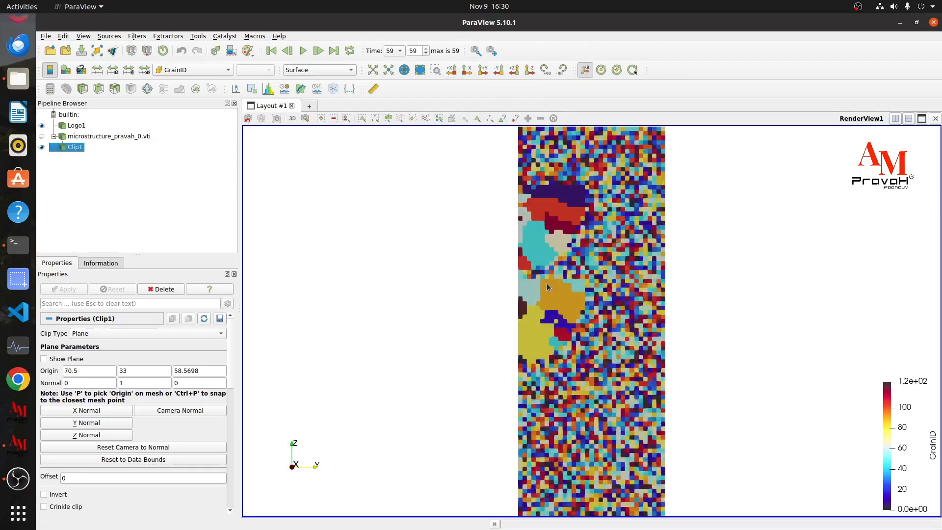
pyautogui.click(42, 136)
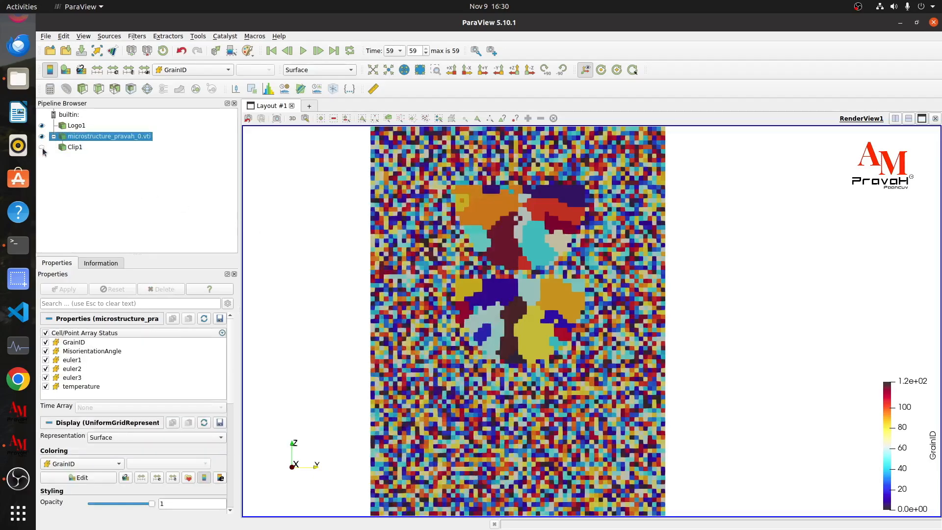
pyautogui.scroll(-1, 540, 313)
pyautogui.moveTo(541, 312); pyautogui.dragTo(556, 330)
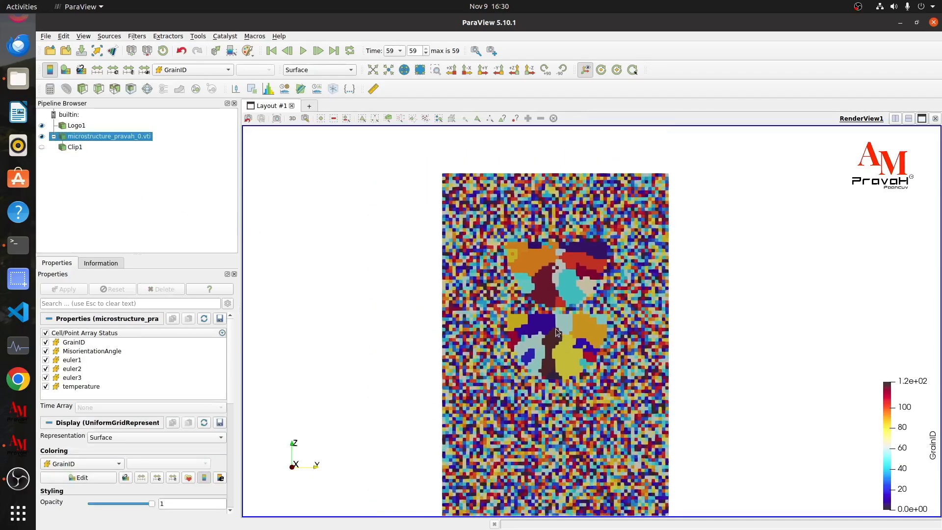
pyautogui.scroll(1, 557, 332)
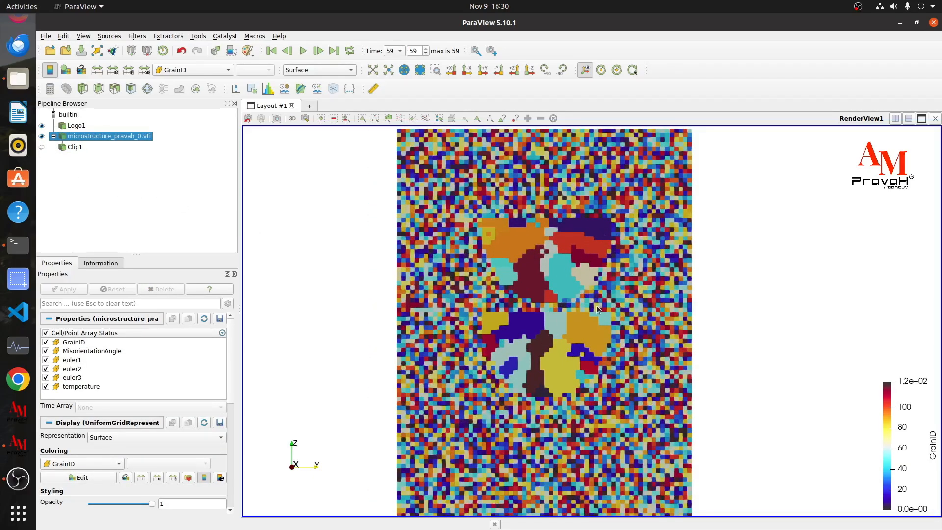
pyautogui.moveTo(556, 312); pyautogui.dragTo(558, 315)
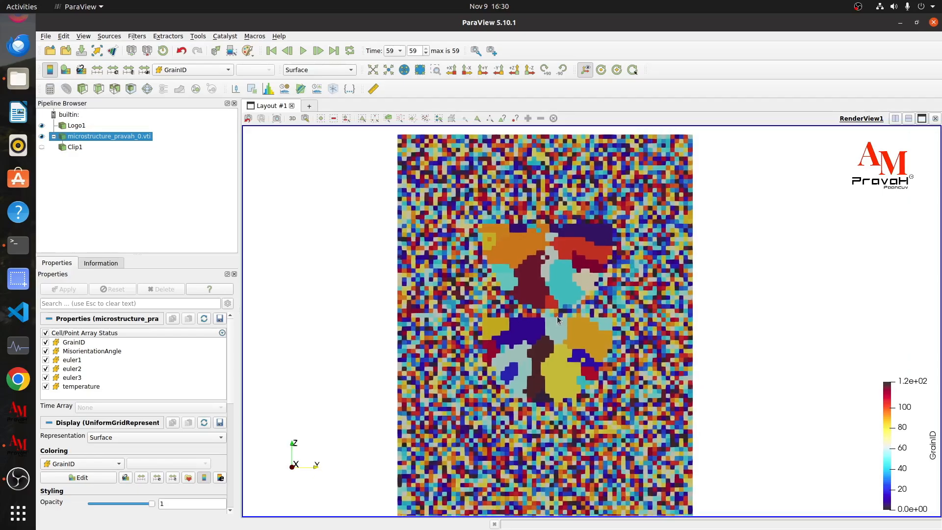
pyautogui.scroll(-1, 558, 317)
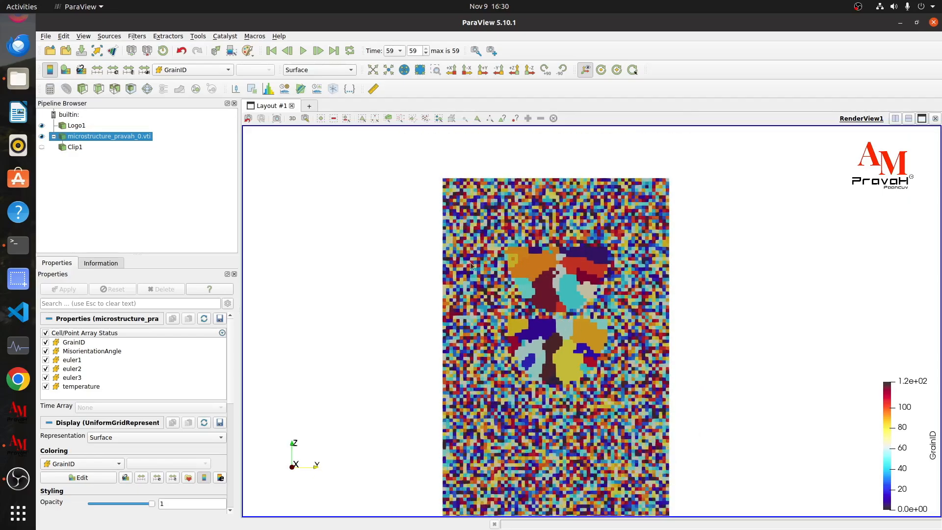
pyautogui.scroll(1, 594, 384)
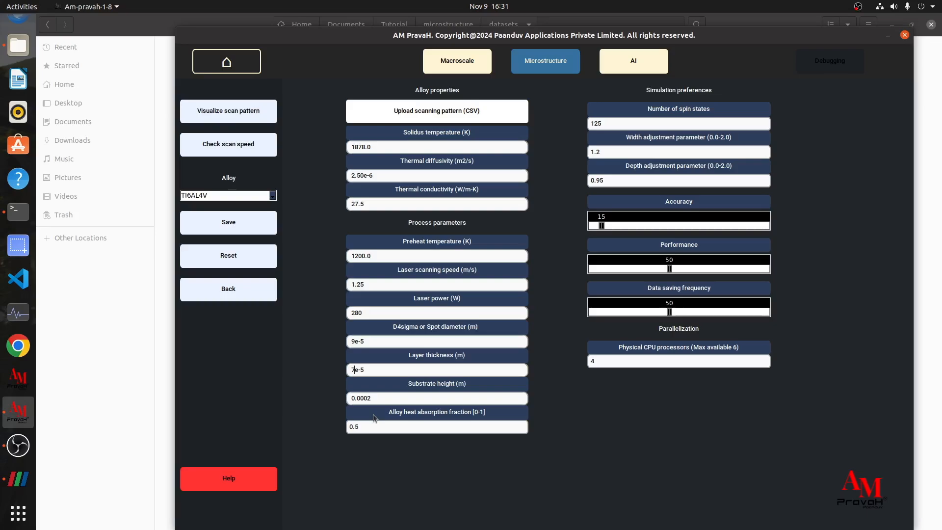
# Step: Set the layer thickness to 3e-5 m in the AM PravaH microstructure settings, save and return to the execution options
pyautogui.press('BackSpace')
pyautogui.write('3')
pyautogui.click(244, 228)
pyautogui.click(269, 293)
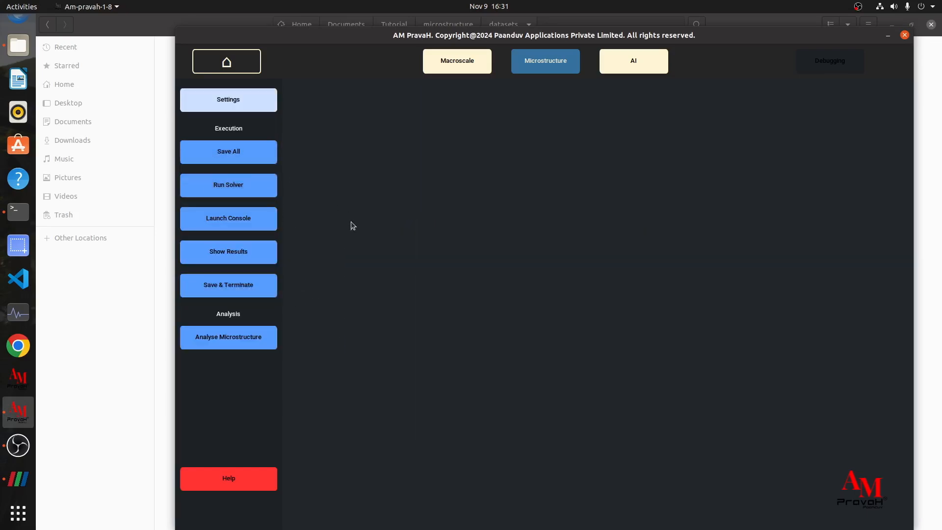
# Step: Run the microstructure solver with the new layer thickness and check its completion status in the terminal
pyautogui.click(240, 190)
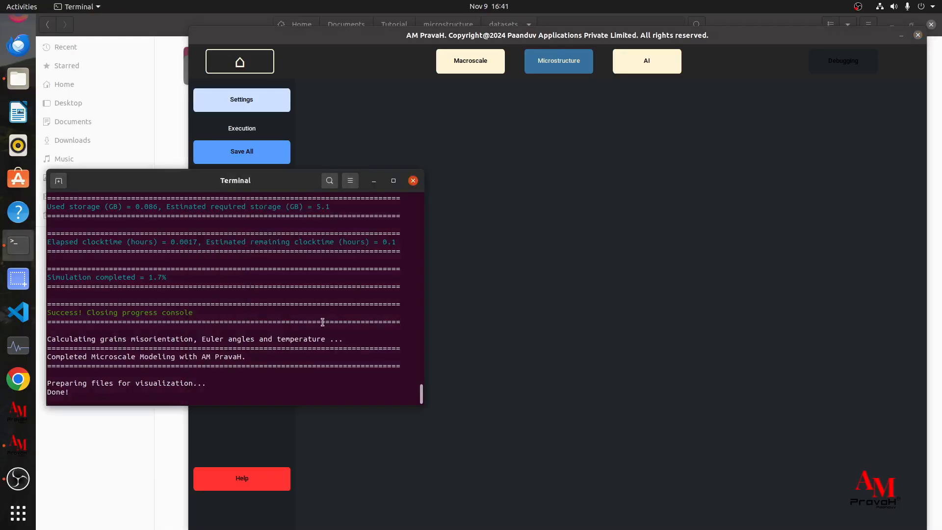
pyautogui.moveTo(335, 344); pyautogui.dragTo(58, 349)
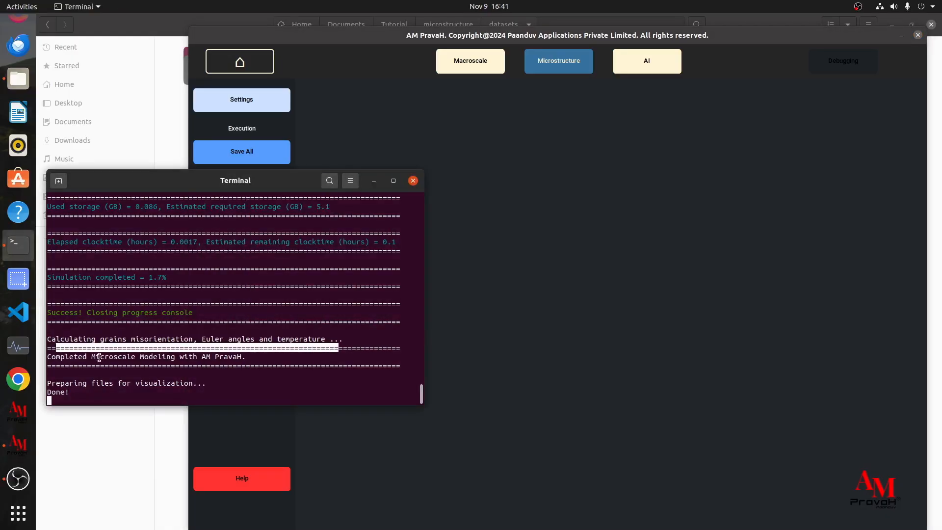
pyautogui.click(156, 363)
# Step: Return to AM PravaH, open the new run's results in ParaView and bring the full cross-section into view
pyautogui.click(534, 291)
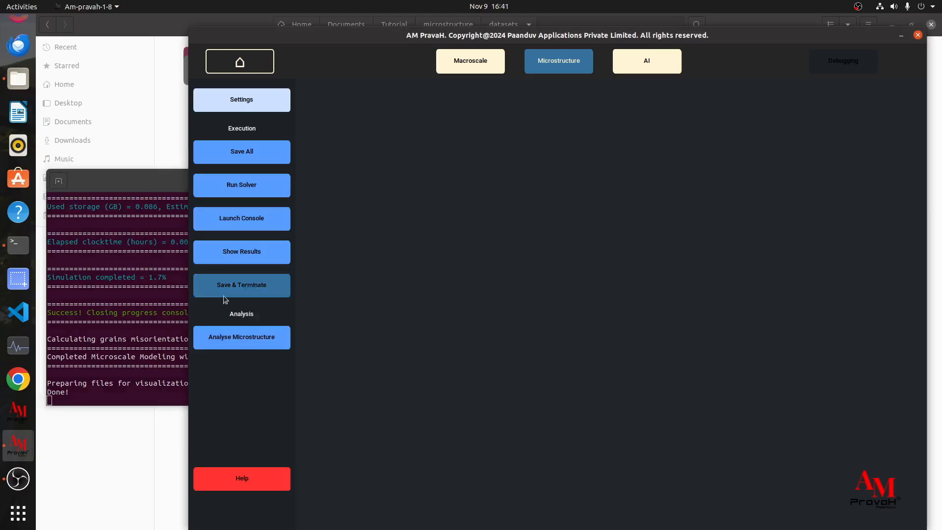
pyautogui.click(244, 254)
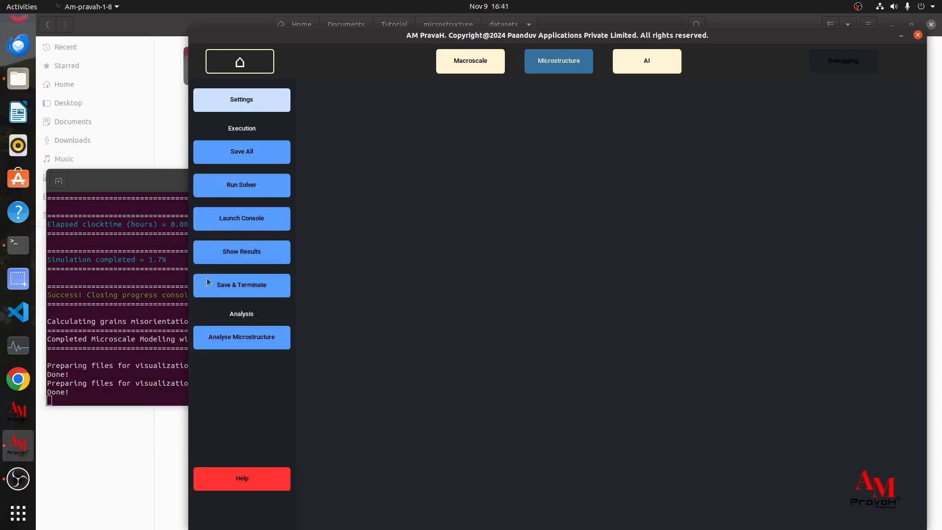
pyautogui.click(116, 388)
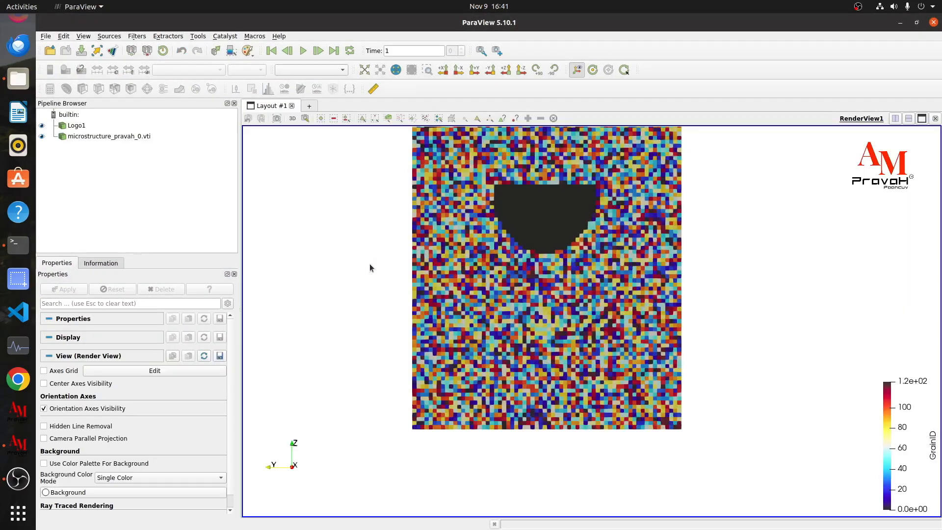
pyautogui.moveTo(512, 258); pyautogui.dragTo(511, 295)
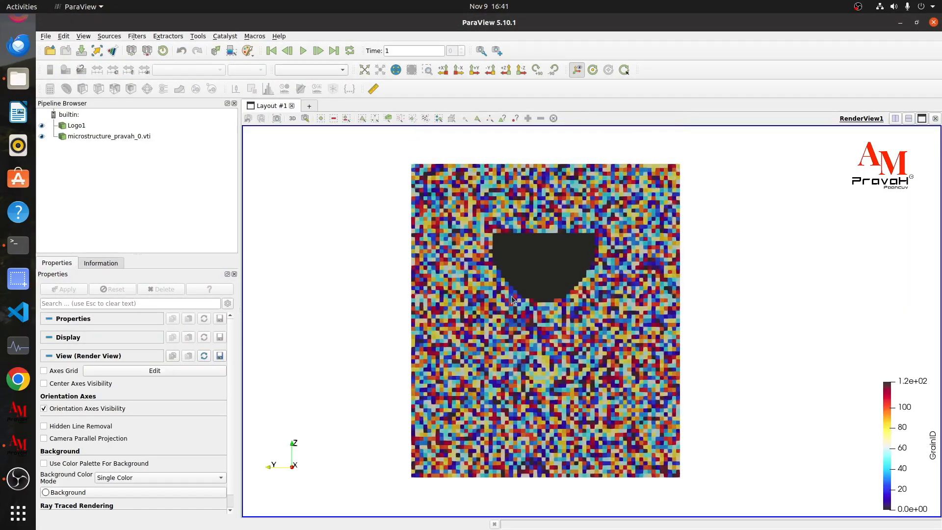
# Step: Reload the new run's microstructure_pravah_0.vti with the option to find new files
pyautogui.rightClick(126, 136)
pyautogui.click(158, 219)
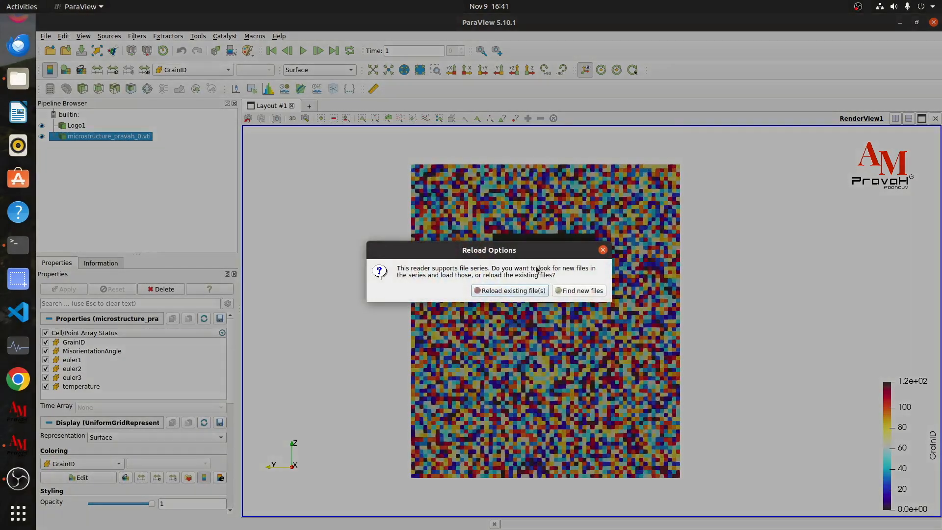
pyautogui.click(568, 291)
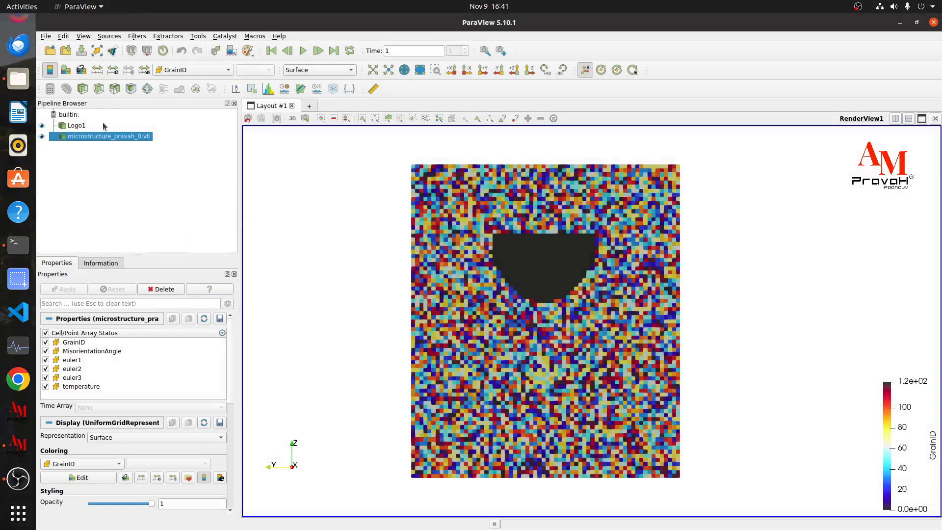
# Step: Clip the reloaded microstructure with a Y-normal plane, turn off Invert, apply it and view the section along +Y
pyautogui.click(82, 88)
pyautogui.click(100, 423)
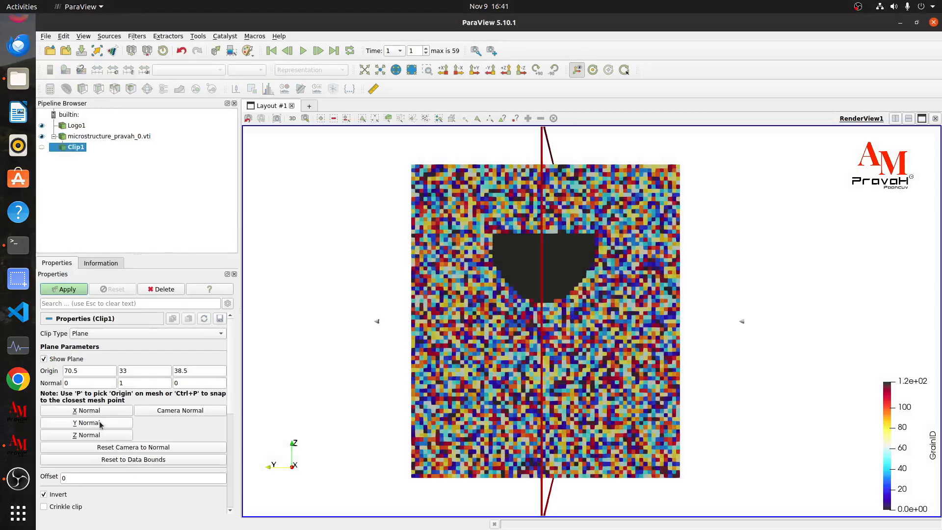
pyautogui.click(79, 293)
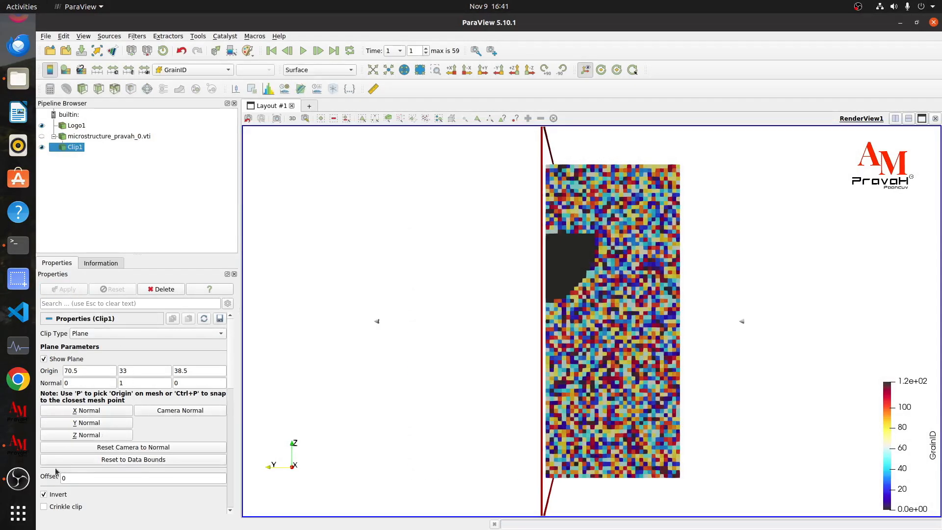
pyautogui.click(57, 496)
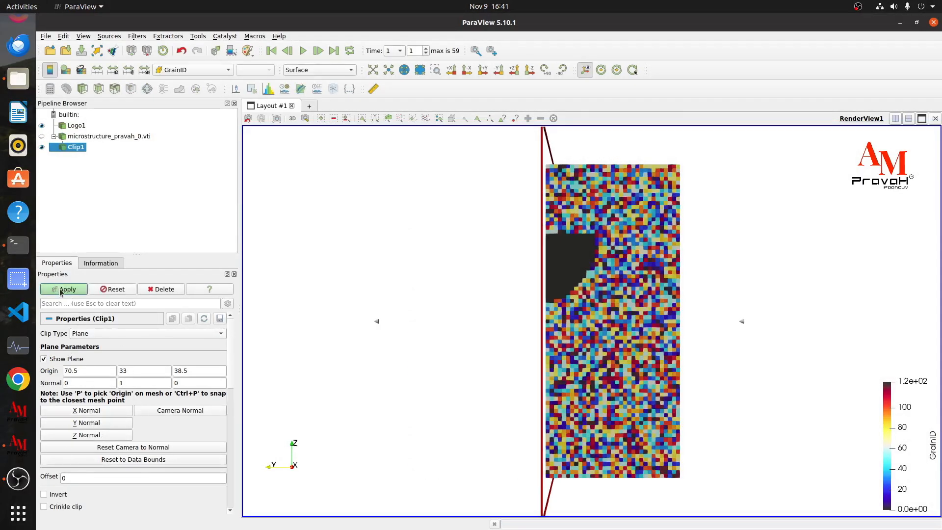
pyautogui.click(60, 289)
pyautogui.click(482, 70)
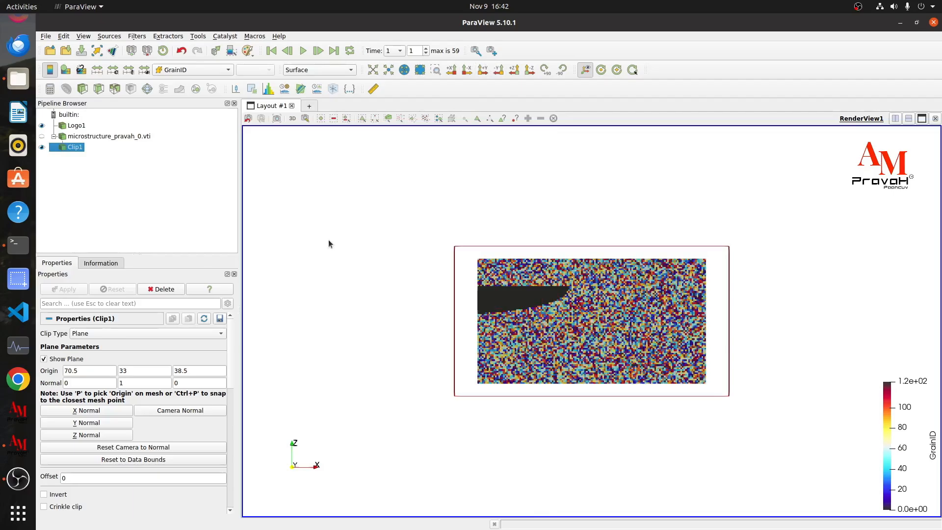
# Step: Hide the clip plane outline, play the grain animation through to the last time step and view the section along +Y
pyautogui.click(44, 358)
pyautogui.scroll(5, 471, 325)
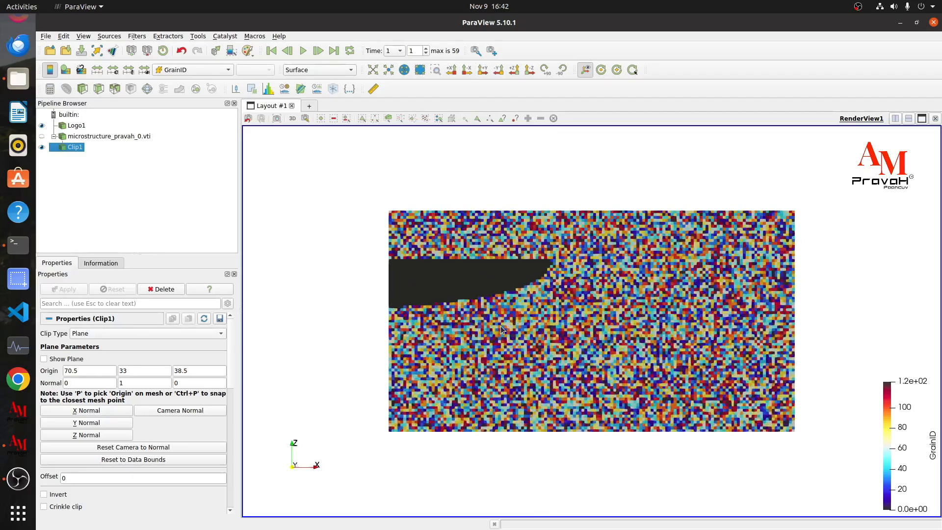
pyautogui.moveTo(470, 325); pyautogui.dragTo(471, 324)
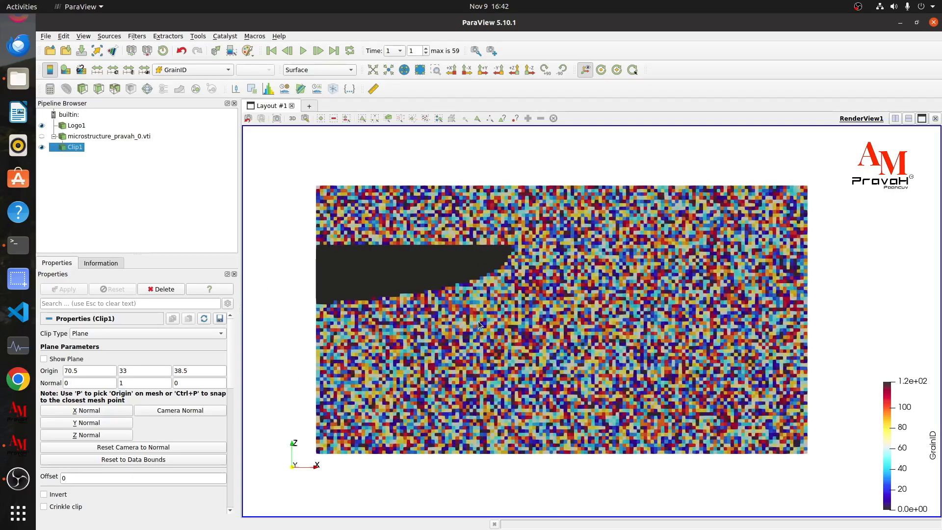
pyautogui.scroll(-2, 478, 321)
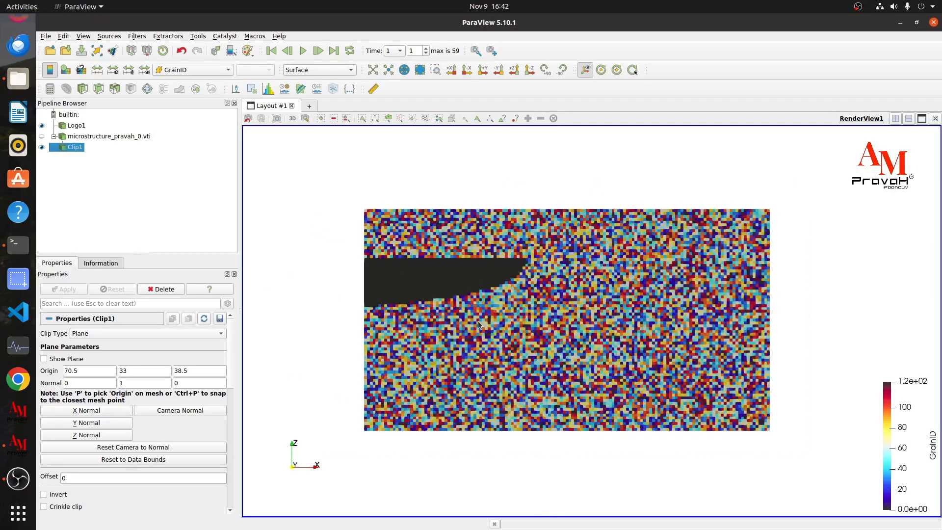
pyautogui.click(303, 51)
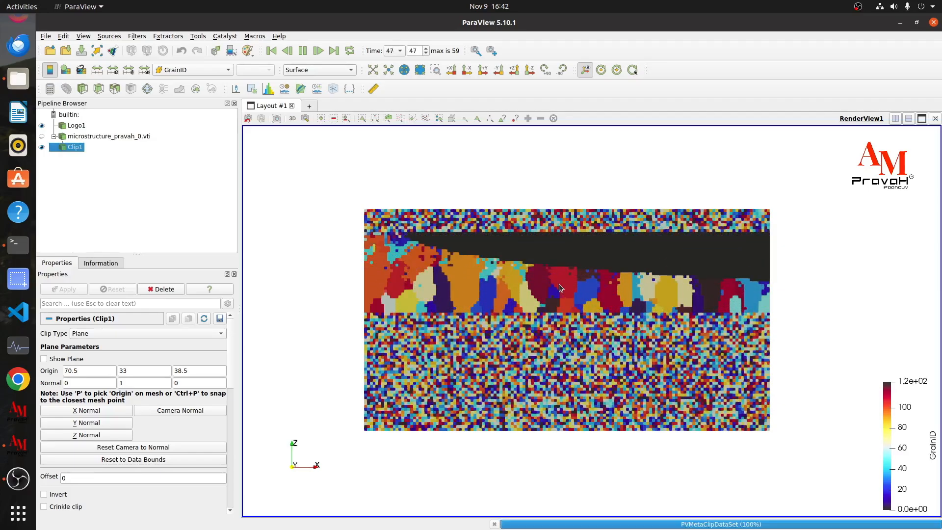
pyautogui.scroll(2, 537, 295)
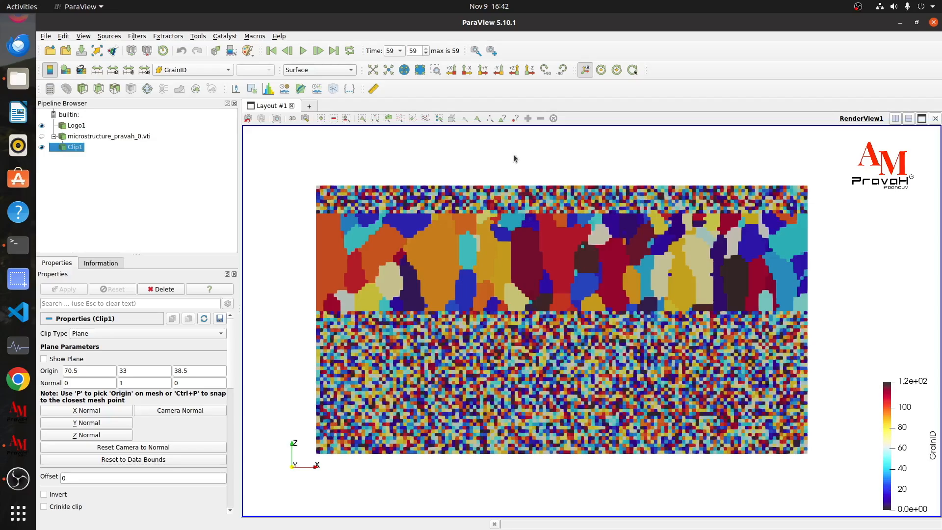
pyautogui.click(484, 70)
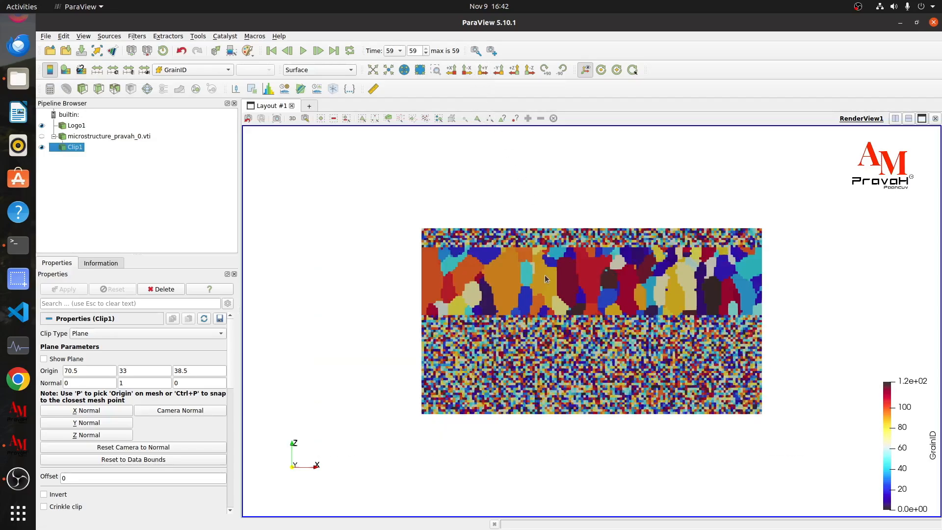
# Step: Show the full microstructure_pravah_0.vti instead of the clip and examine the grains on its end face along -X
pyautogui.click(42, 137)
pyautogui.click(42, 147)
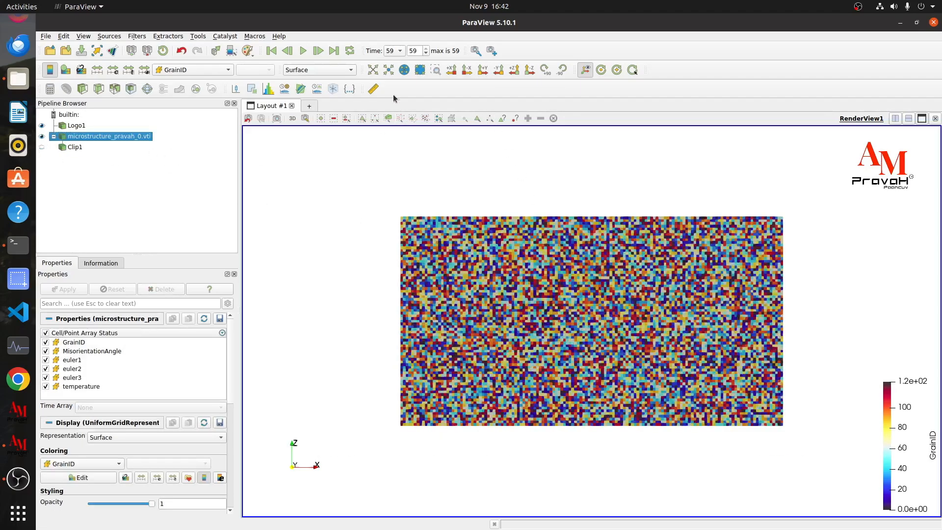
pyautogui.click(467, 70)
pyautogui.scroll(5, 522, 273)
pyautogui.scroll(-2, 566, 311)
pyautogui.scroll(2, 566, 311)
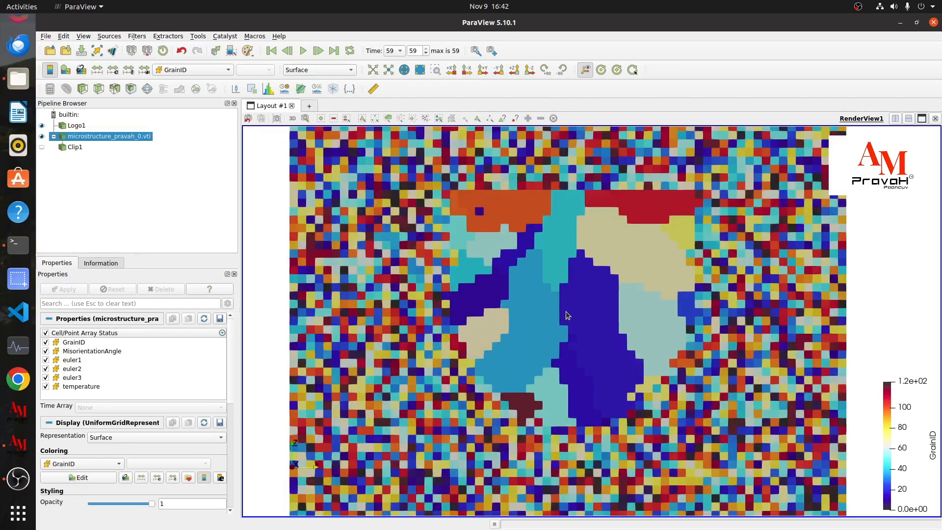
pyautogui.scroll(-2, 566, 310)
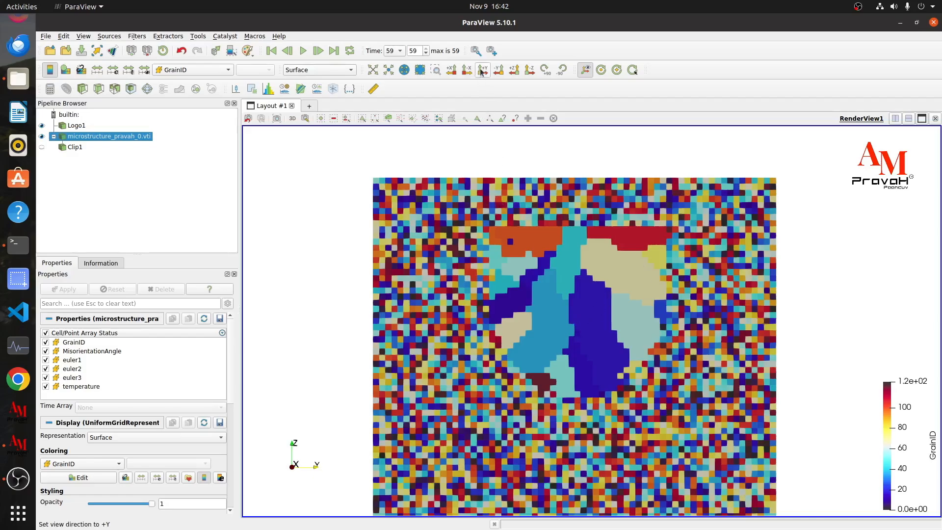
# Step: Display Clip1 in place of the full microstructure and view its lengthwise section along +Y
pyautogui.click(42, 147)
pyautogui.click(55, 147)
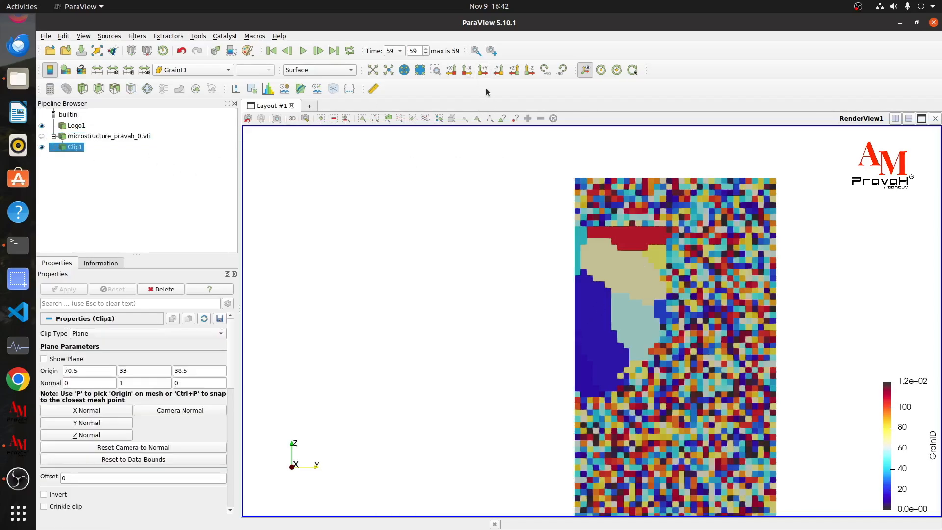
pyautogui.click(483, 70)
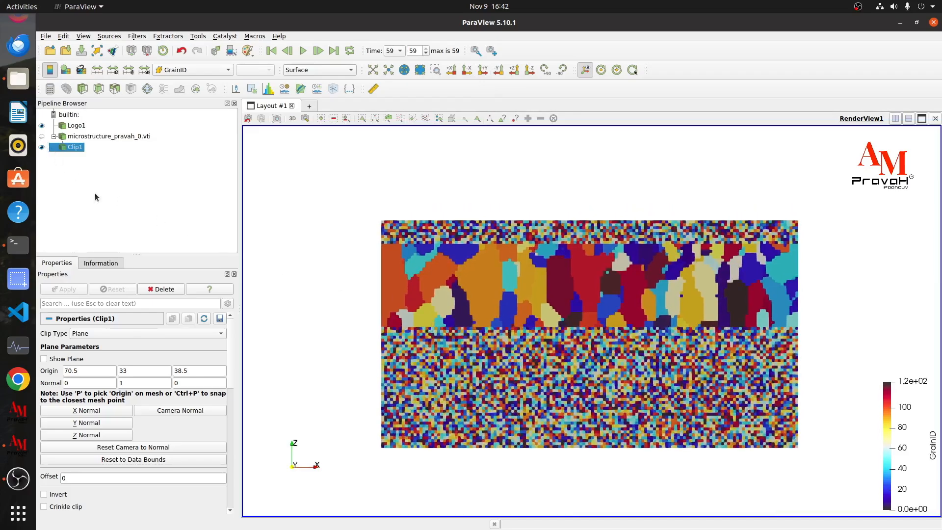
# Step: Clip Clip1 again with a Z-normal plane at about Z 67.8, apply it, hide the plane and orbit to show the top section
pyautogui.click(82, 88)
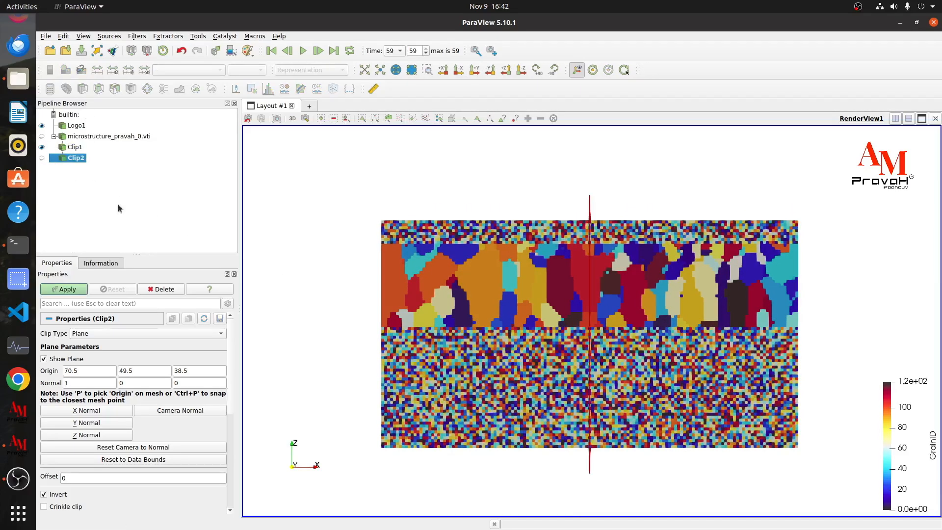
pyautogui.click(80, 434)
pyautogui.moveTo(494, 380); pyautogui.dragTo(506, 393)
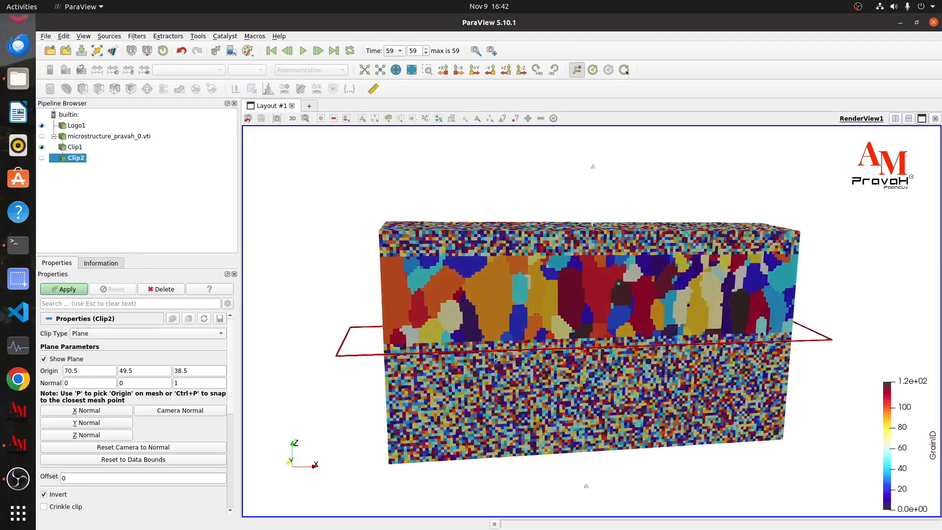
pyautogui.moveTo(493, 353); pyautogui.dragTo(492, 259)
pyautogui.click(63, 289)
pyautogui.moveTo(466, 353); pyautogui.dragTo(526, 432)
pyautogui.click(65, 359)
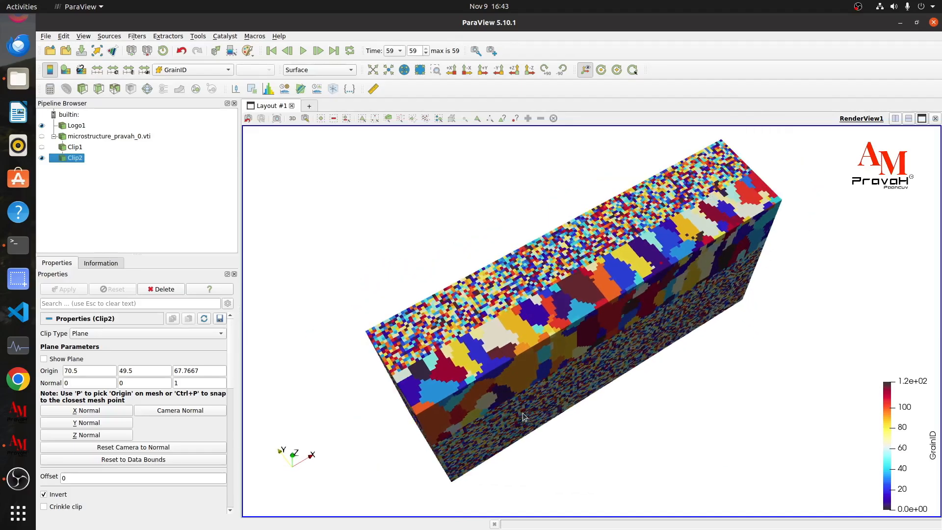